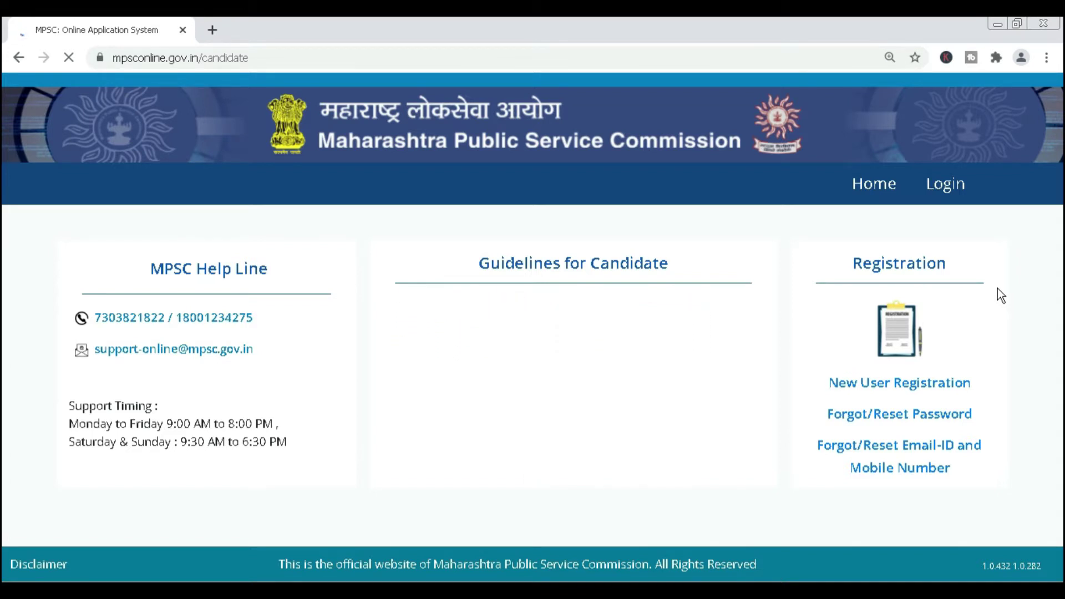
Open the New User Registration form from the MPSC candidate home page.
left_click(901, 385)
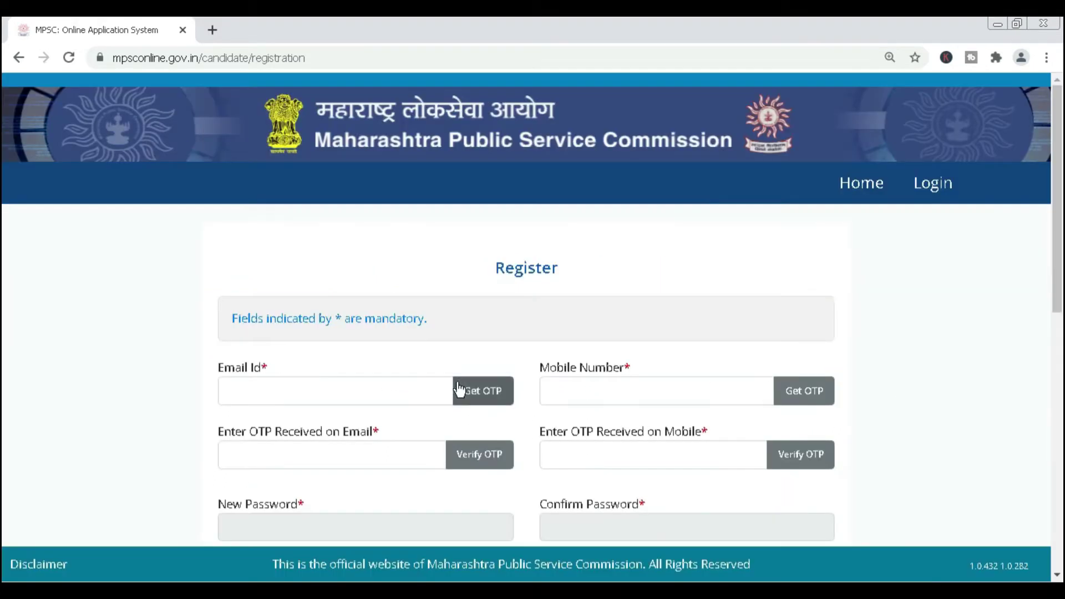
Enter the registration e-mail address, request its OTP, and verify it with the pasted code.
left_click(375, 391)
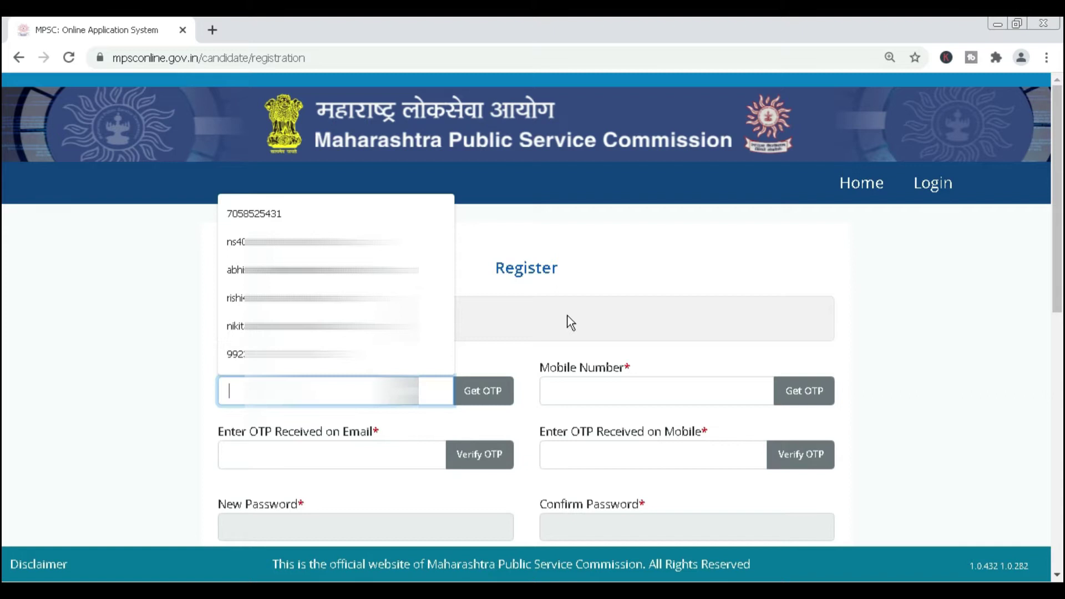
type("sup")
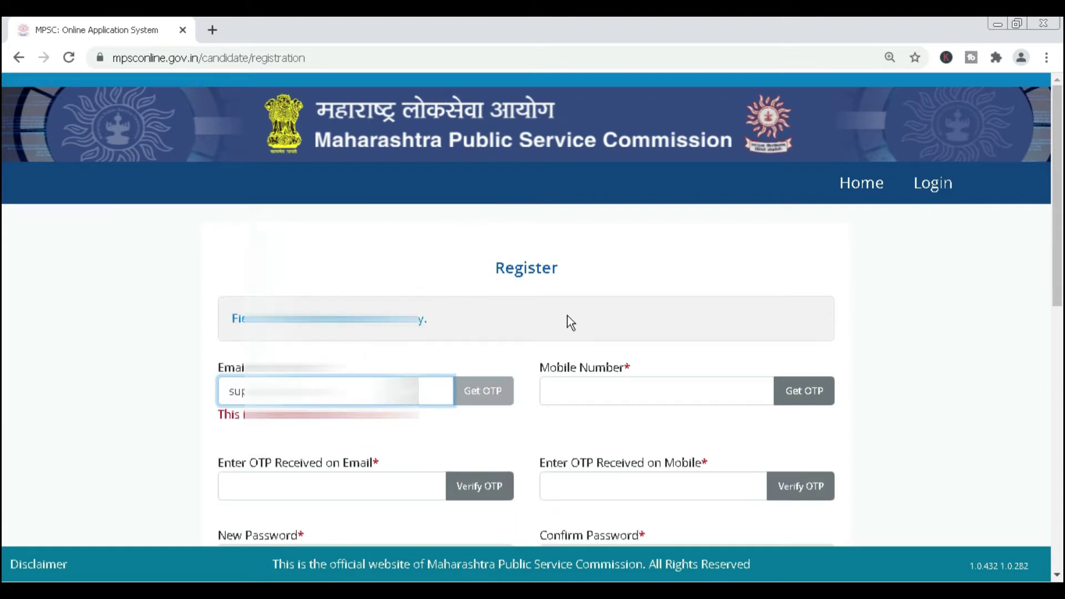
left_click(494, 395)
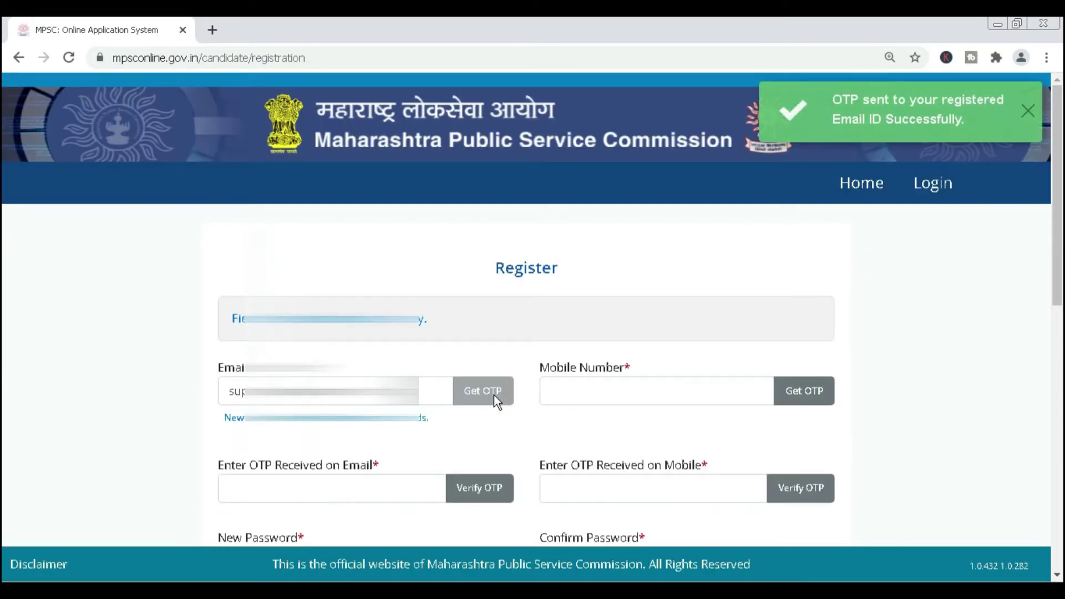
left_click(1028, 111)
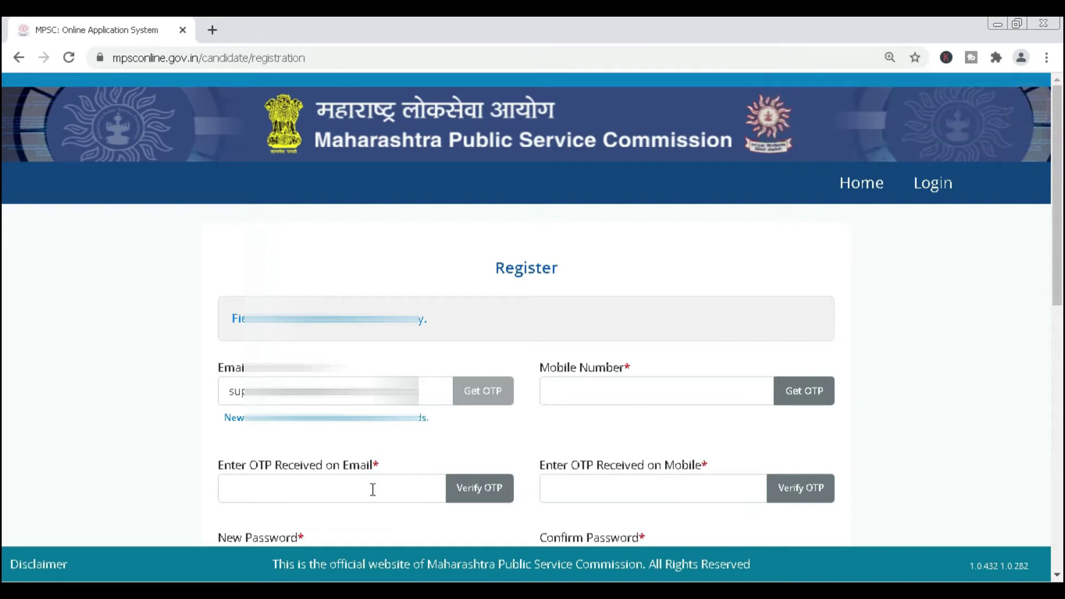
left_click(320, 494)
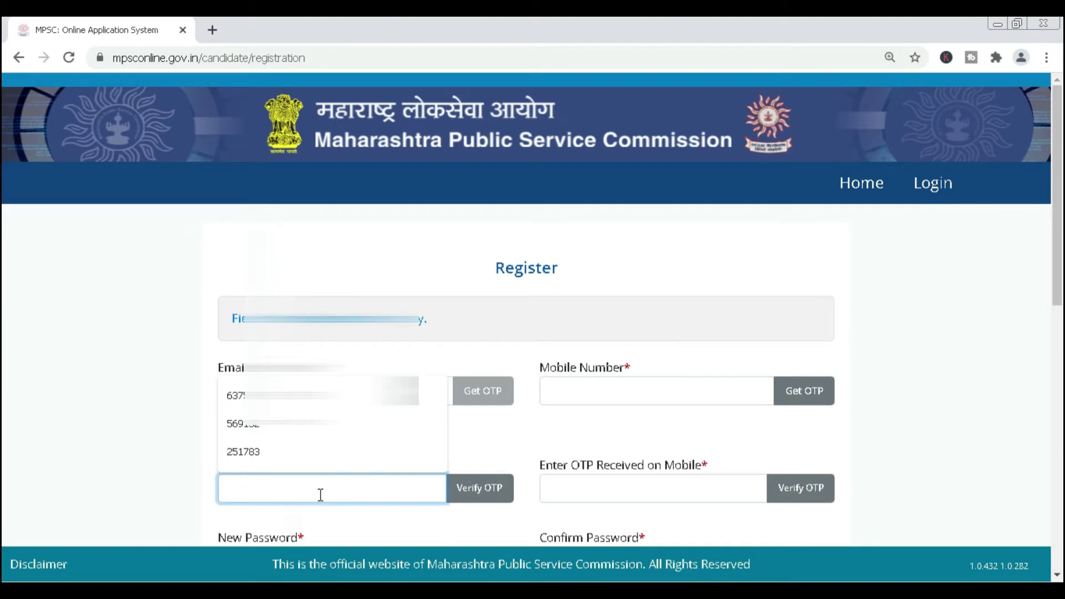
key("ctrl+v")
scroll(483, 488, "down", 2)
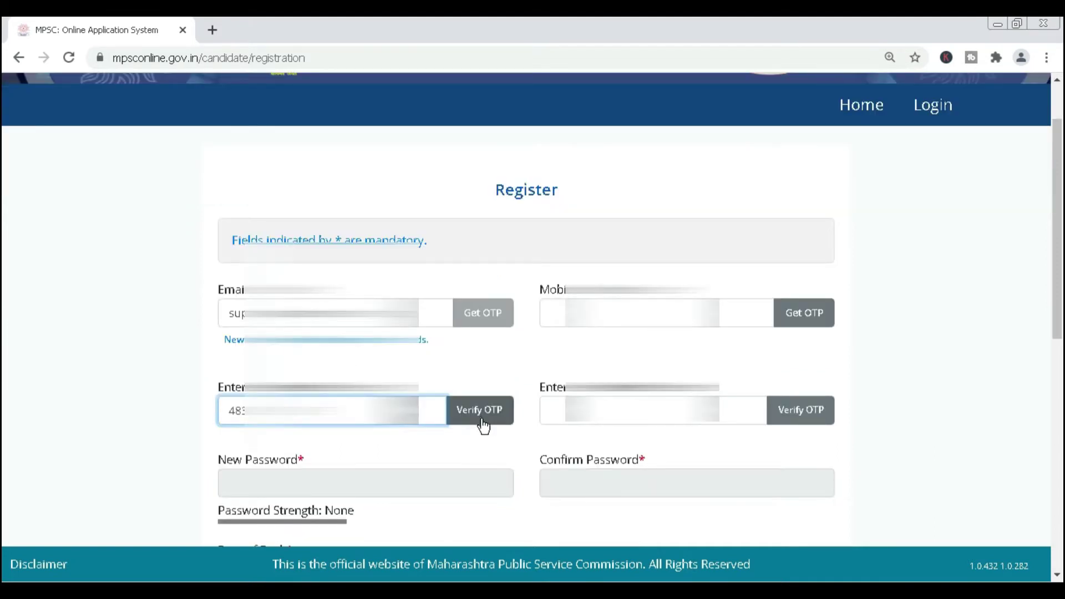
left_click(486, 416)
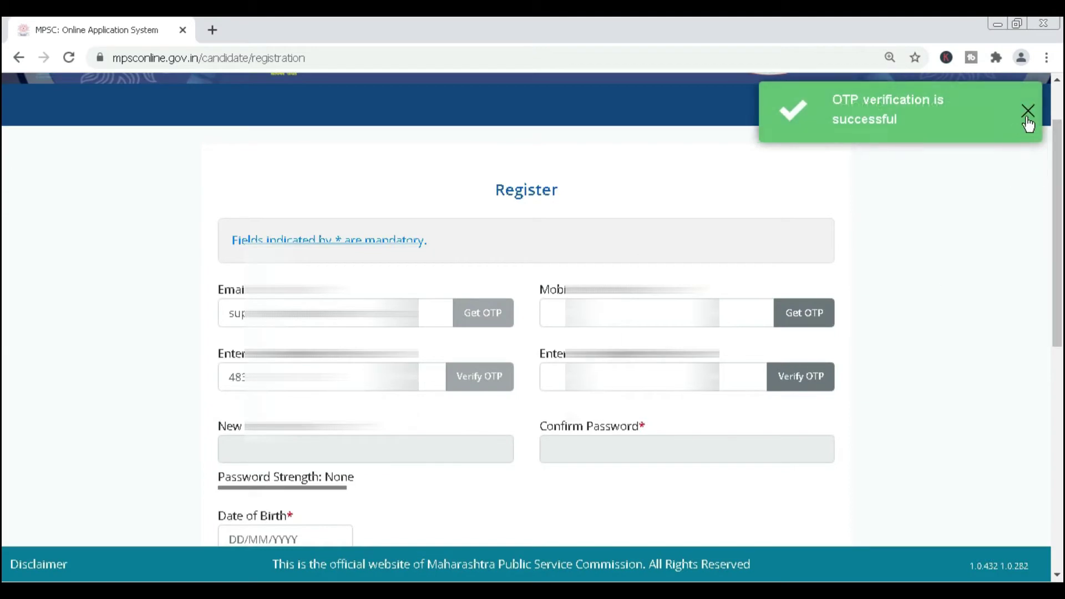
Enter the mobile number, request its SMS OTP, and verify it with the received code.
left_click(1028, 111)
left_click(552, 313)
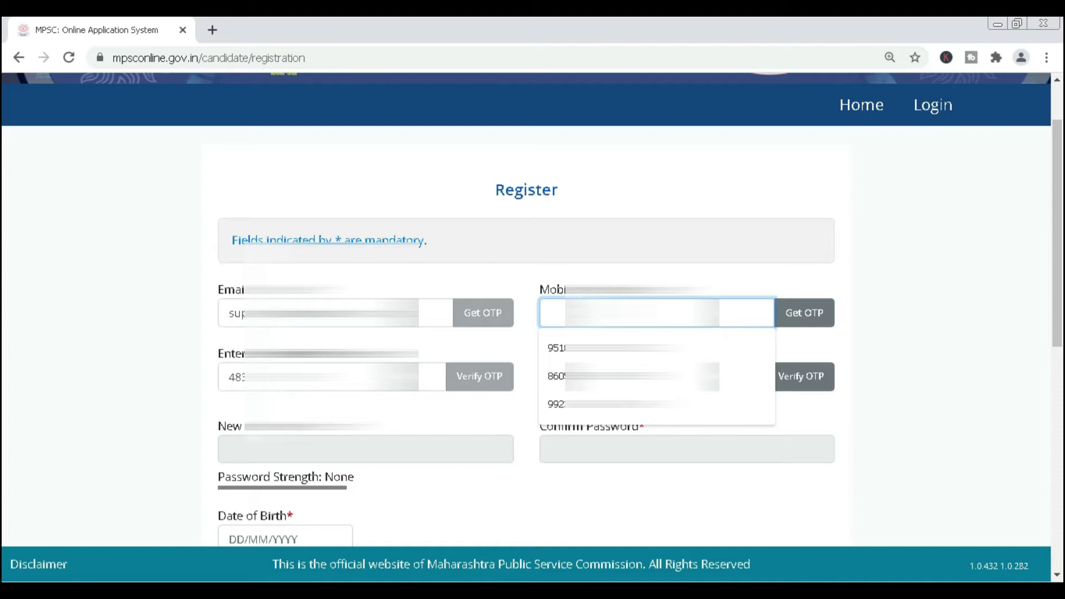
type("963")
scroll(865, 205, "up", 2)
left_click(805, 391)
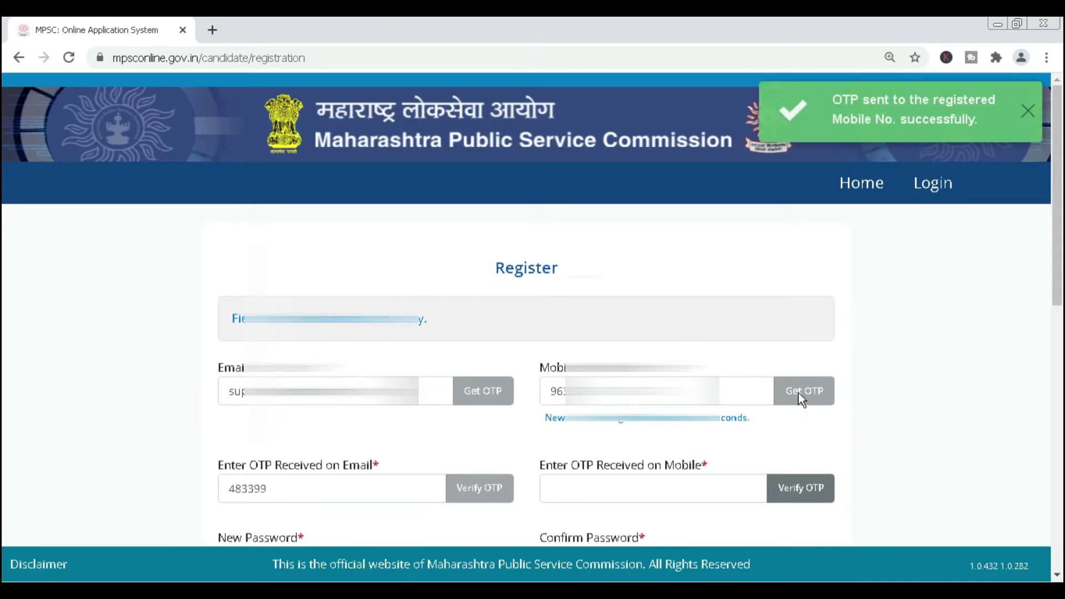
scroll(864, 383, "down", 1)
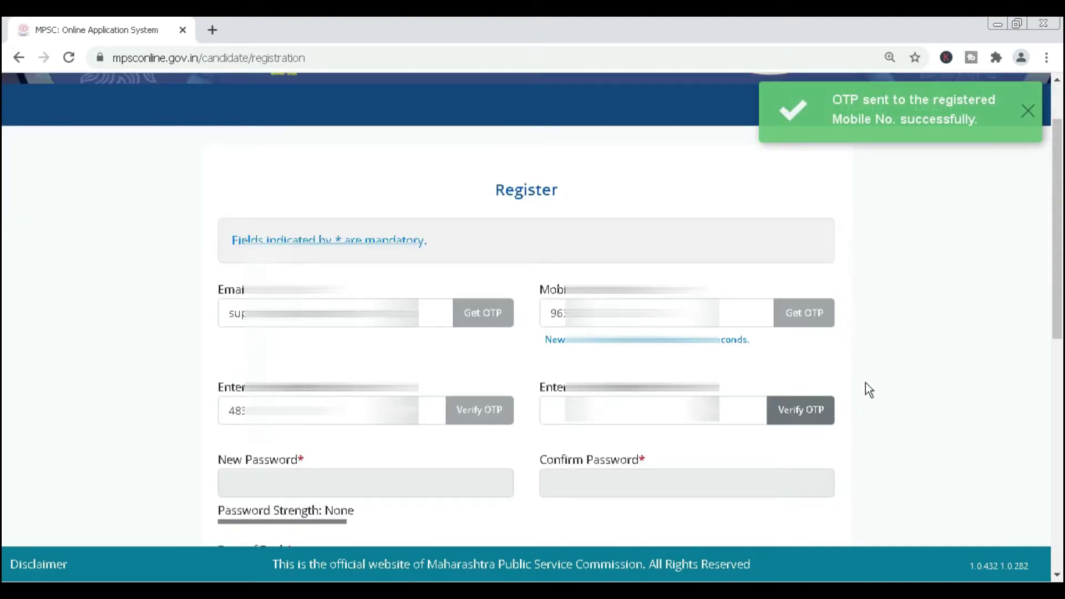
left_click(1028, 111)
left_click(691, 426)
type("93")
left_click(802, 410)
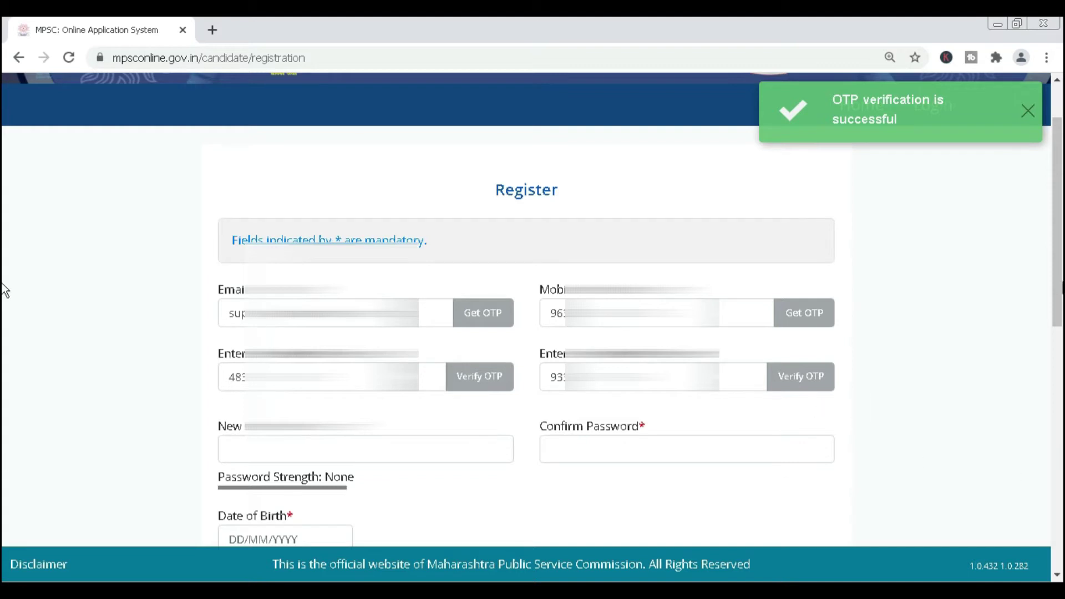
left_click(1028, 111)
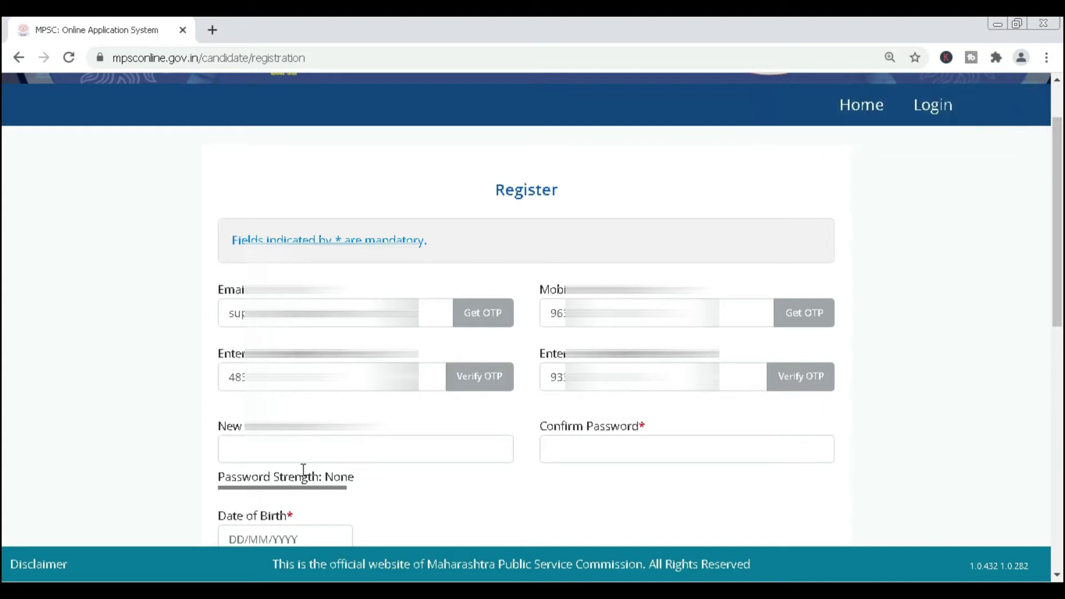
left_click(321, 454)
type("*******")
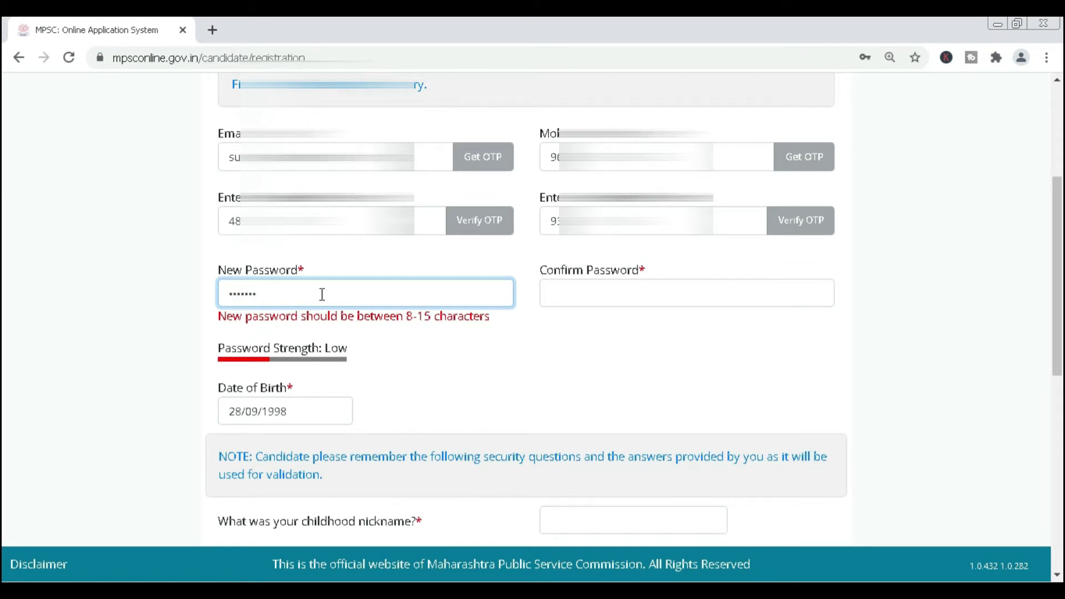
type("***")
key("Tab")
type("**")
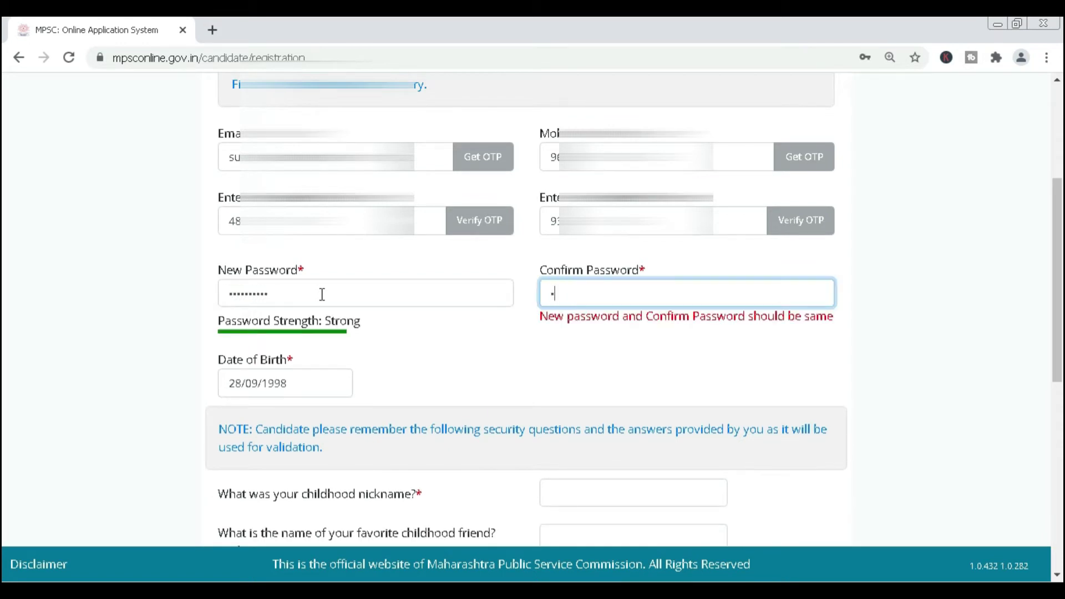
type("********")
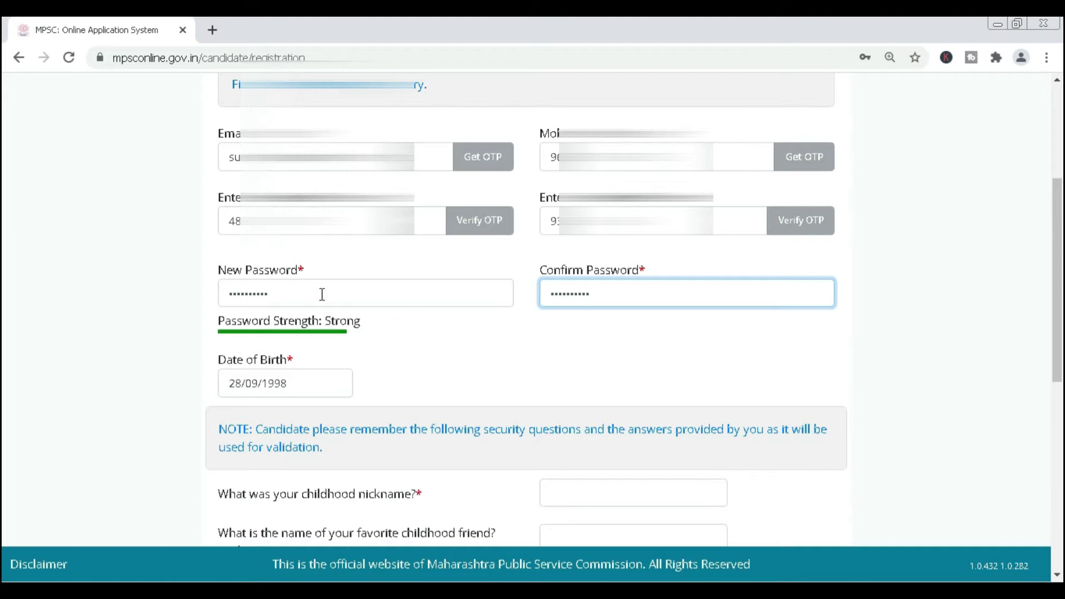
scroll(285, 318, "down", 3)
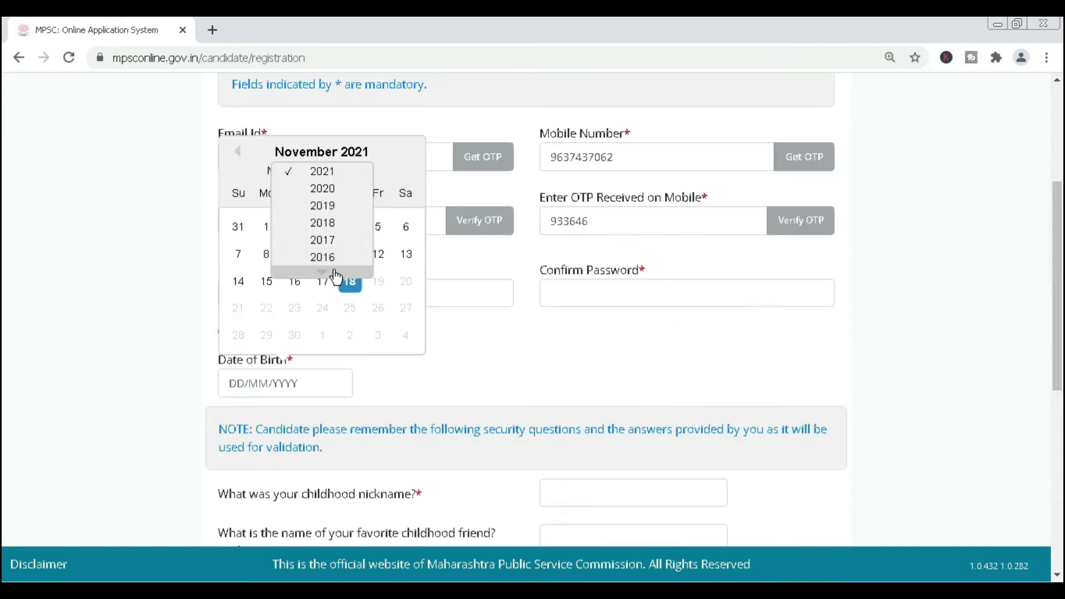
scroll(336, 275, "down", 1)
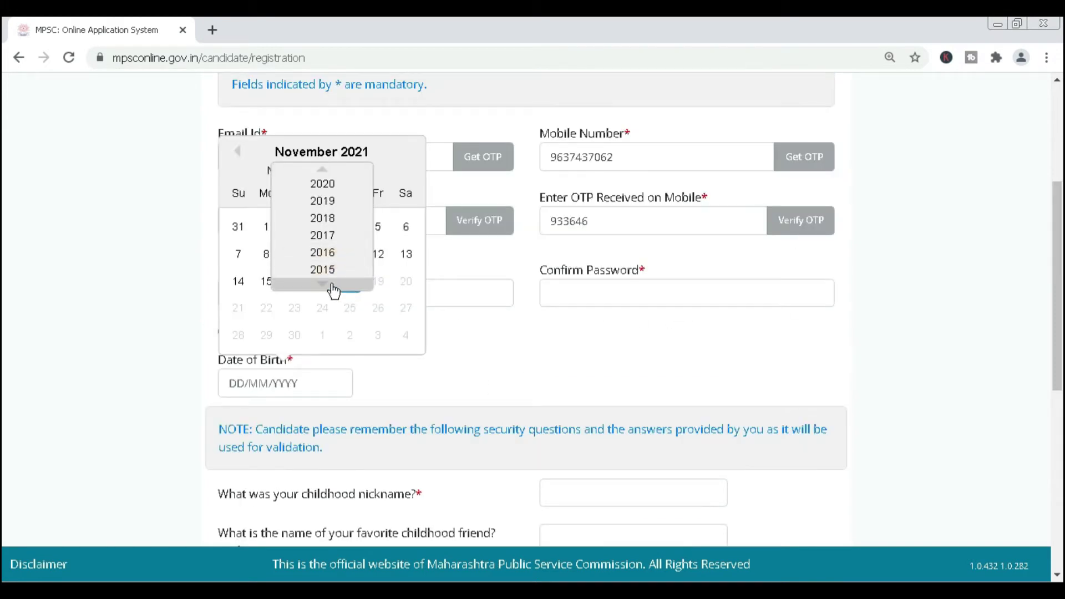
scroll(333, 289, "down", 6)
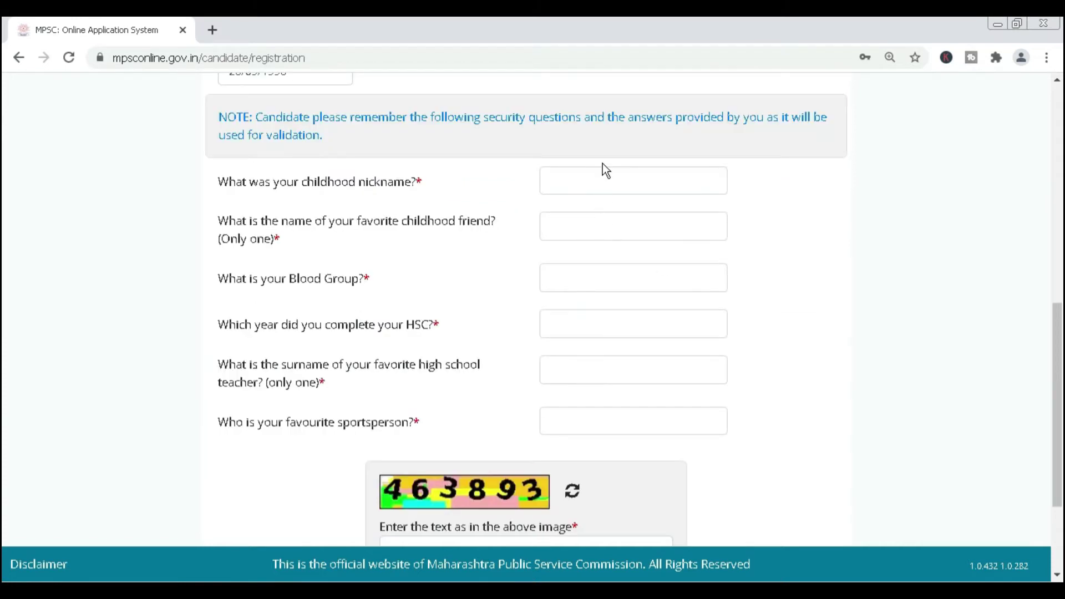
Answer the nickname and childhood friend security questions, enter captcha 463893, and submit the registration.
left_click(572, 181)
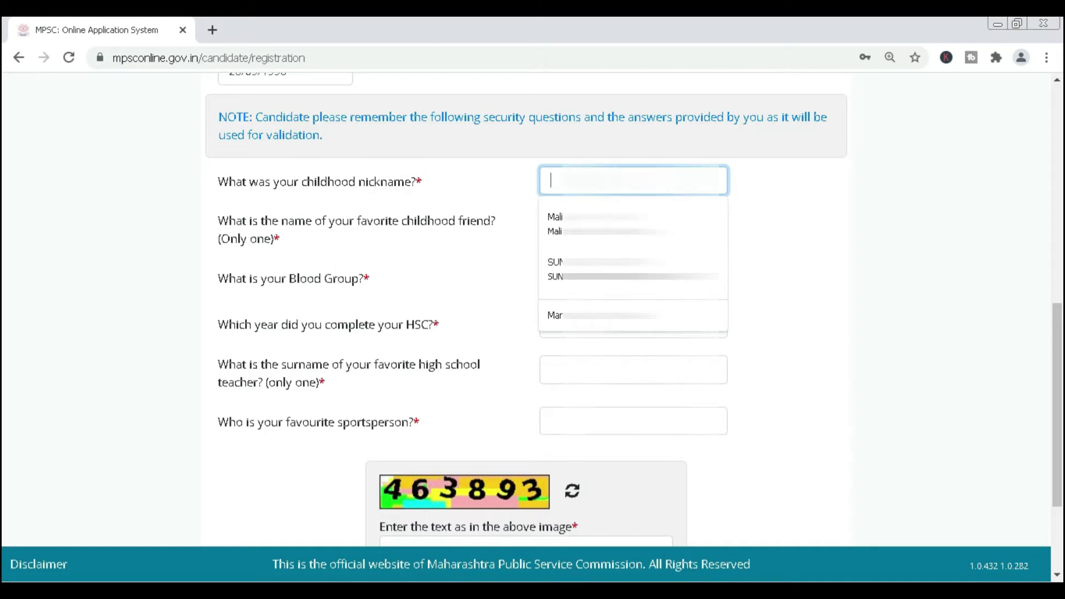
type("su")
key("Escape")
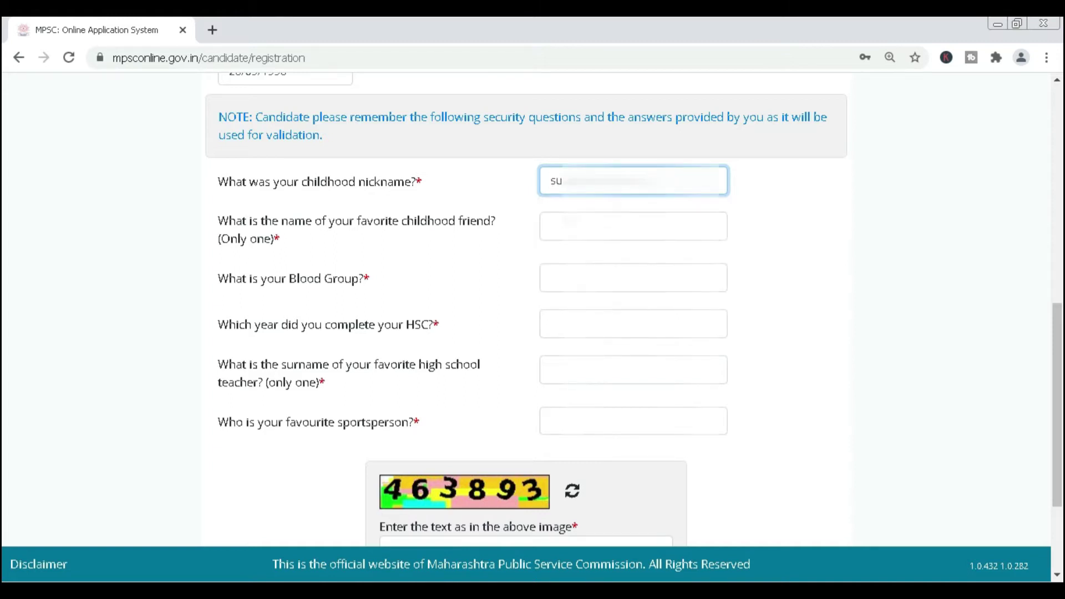
left_click(633, 226)
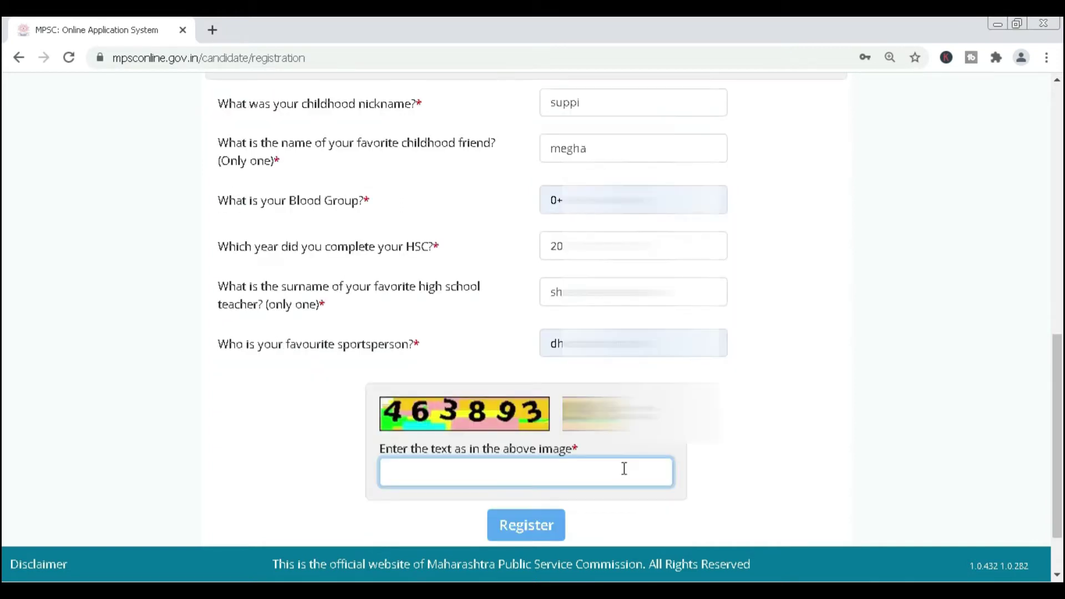
type("46")
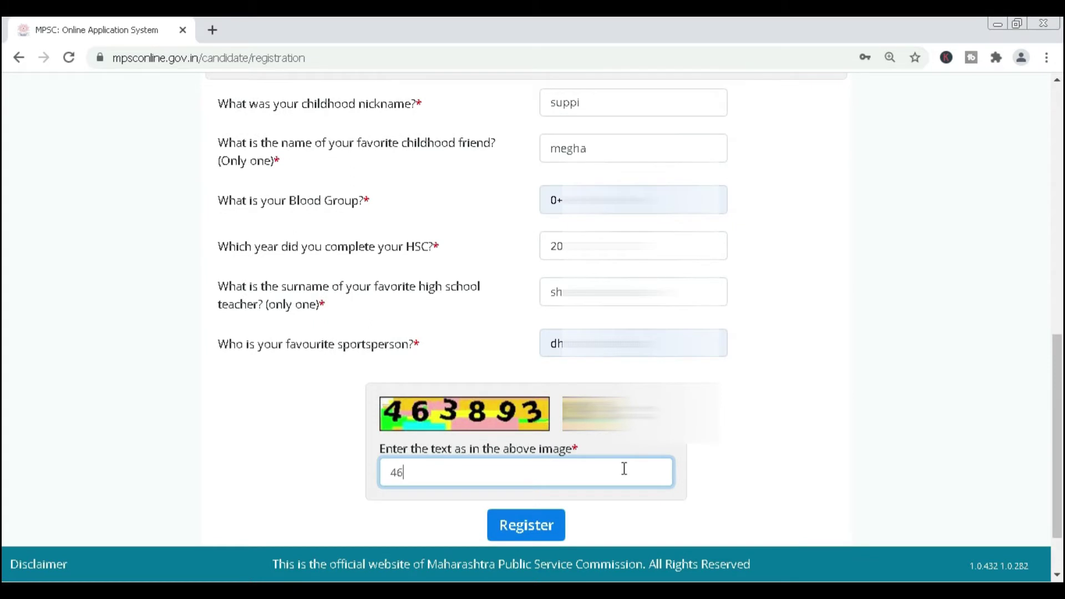
type("3893")
scroll(538, 448, "down", 2)
left_click(538, 449)
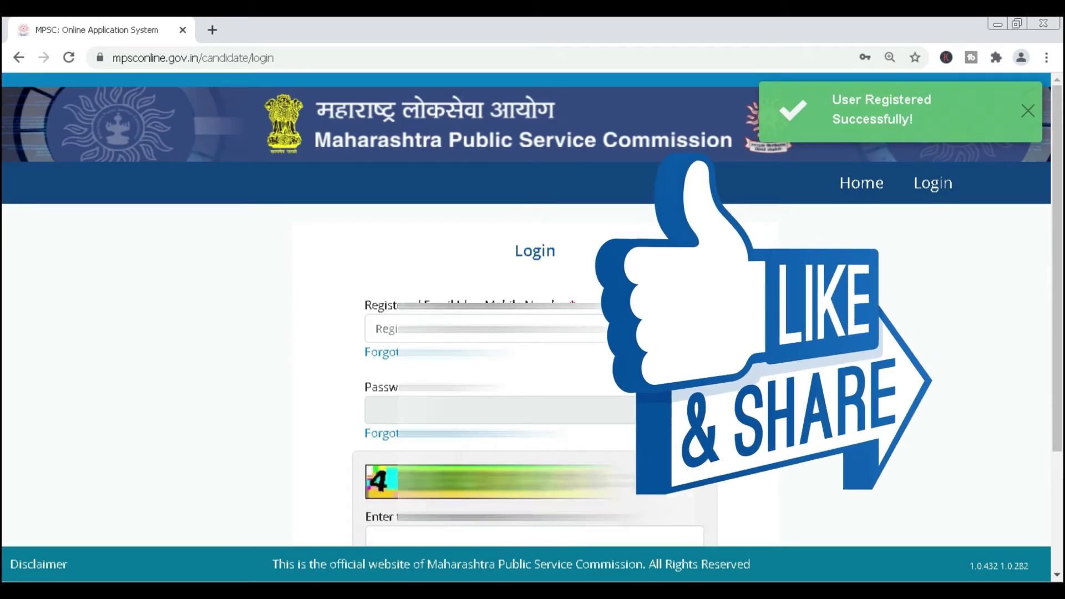
Log in with the saved account ID, the password and the captcha.
left_click(376, 329)
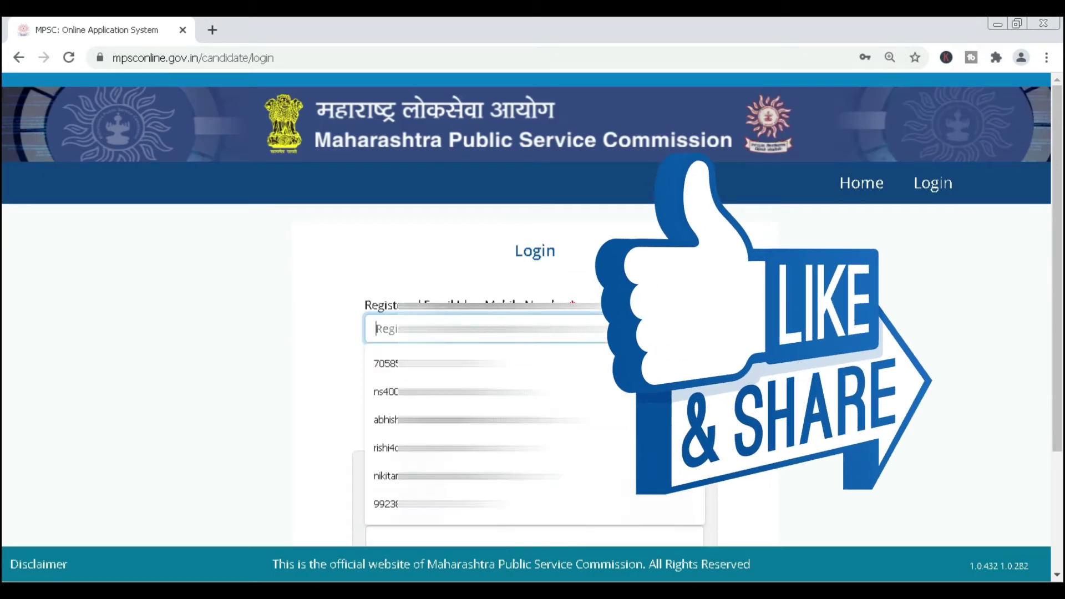
type("s")
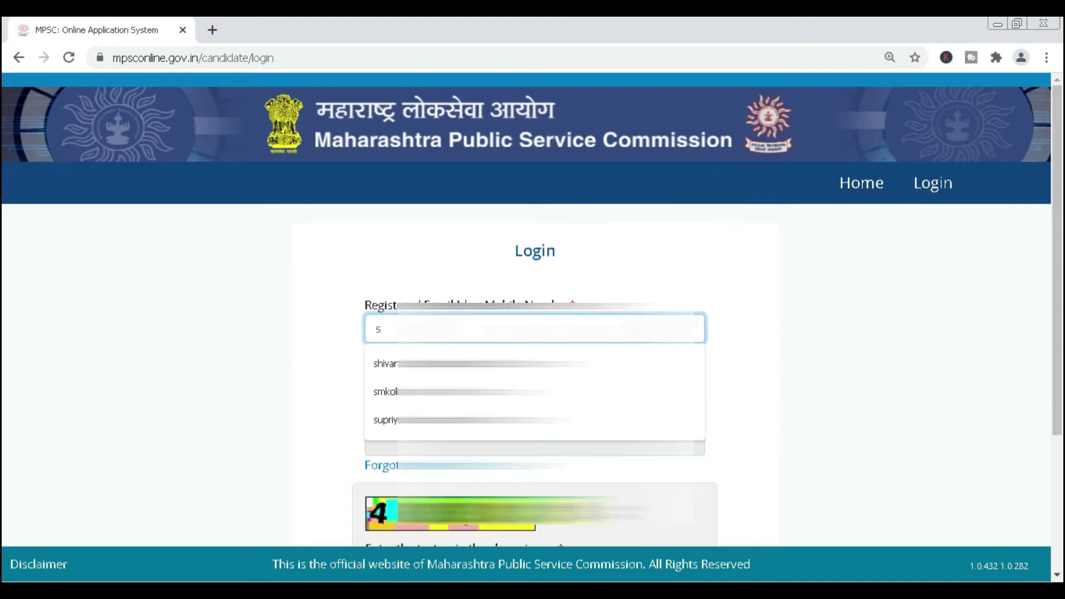
key("Down")
key("Down")
key("Down")
key("Return")
left_click(534, 410)
type("*****")
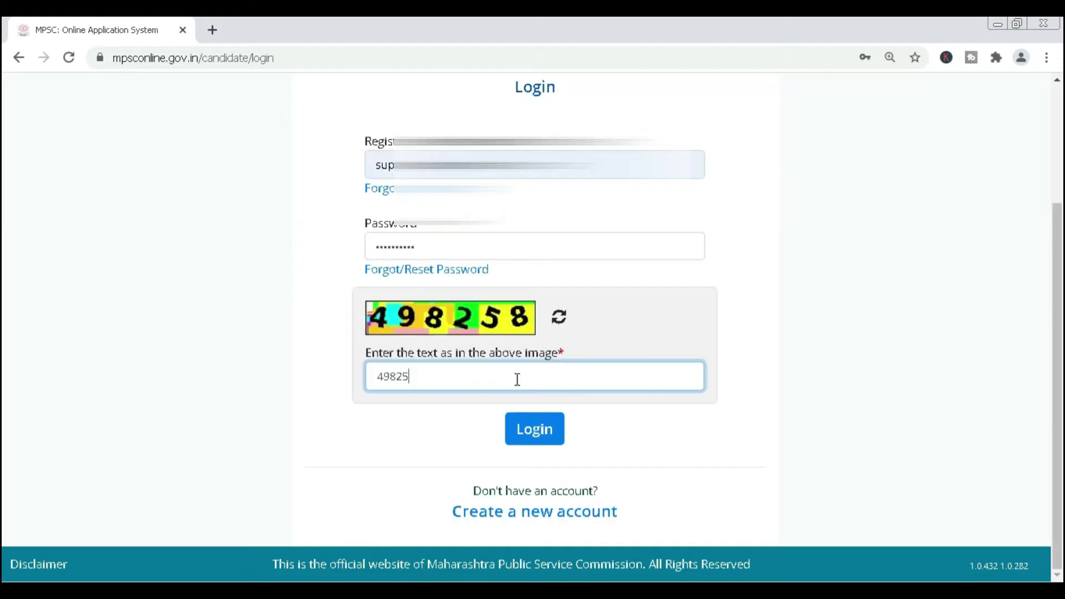
type("8")
left_click(547, 430)
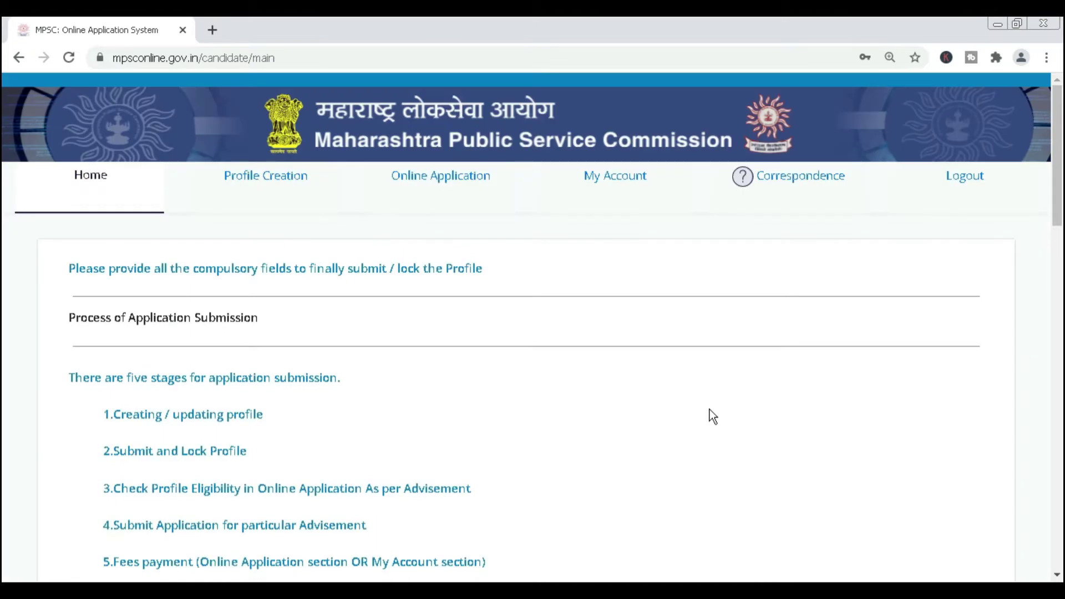
scroll(711, 416, "down", 7)
scroll(712, 416, "up", 7)
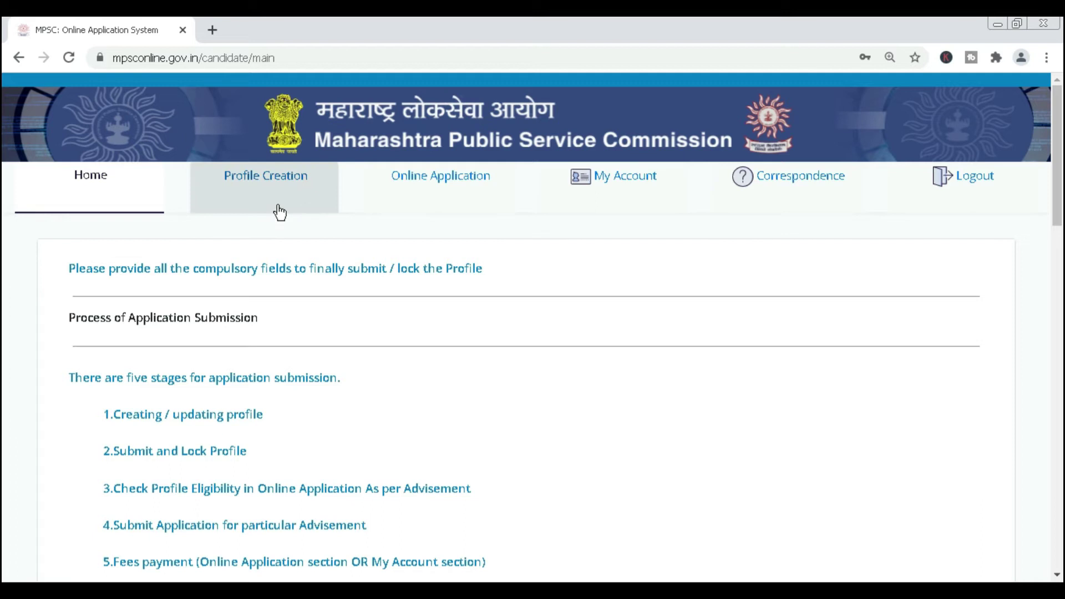
Open the Step 1 Personal Information form, confirm holding an Aadhar card, and enter the Aadhar number.
left_click(277, 178)
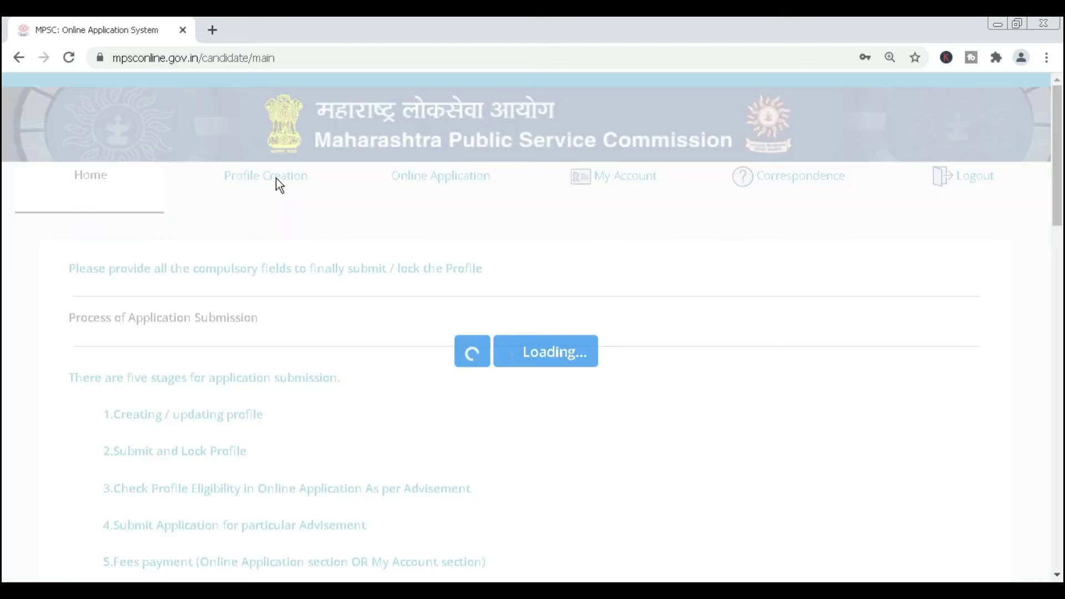
left_click(281, 183)
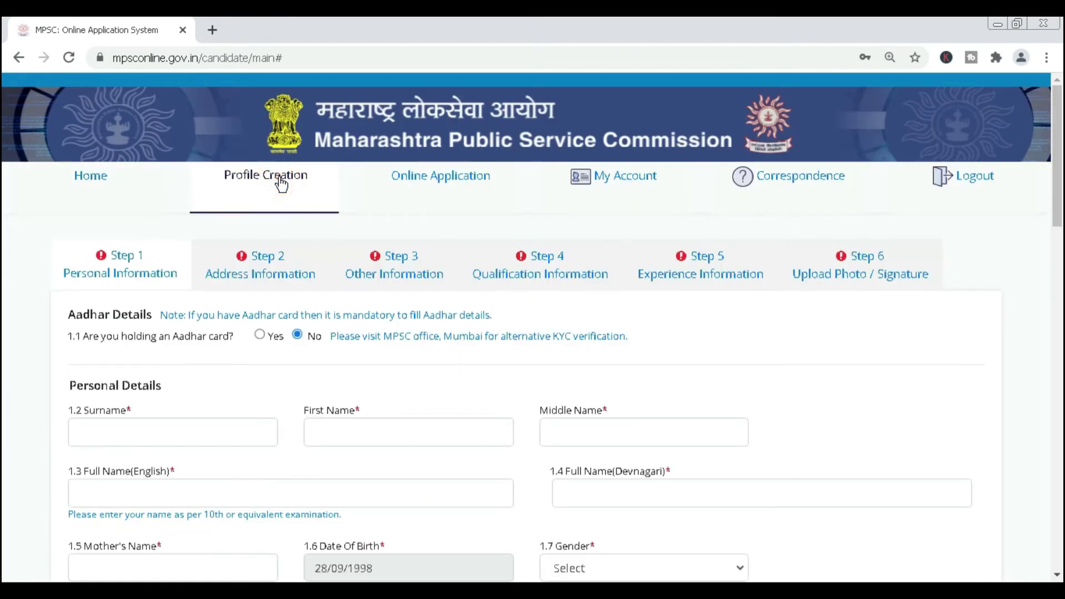
scroll(281, 183, "down", 1)
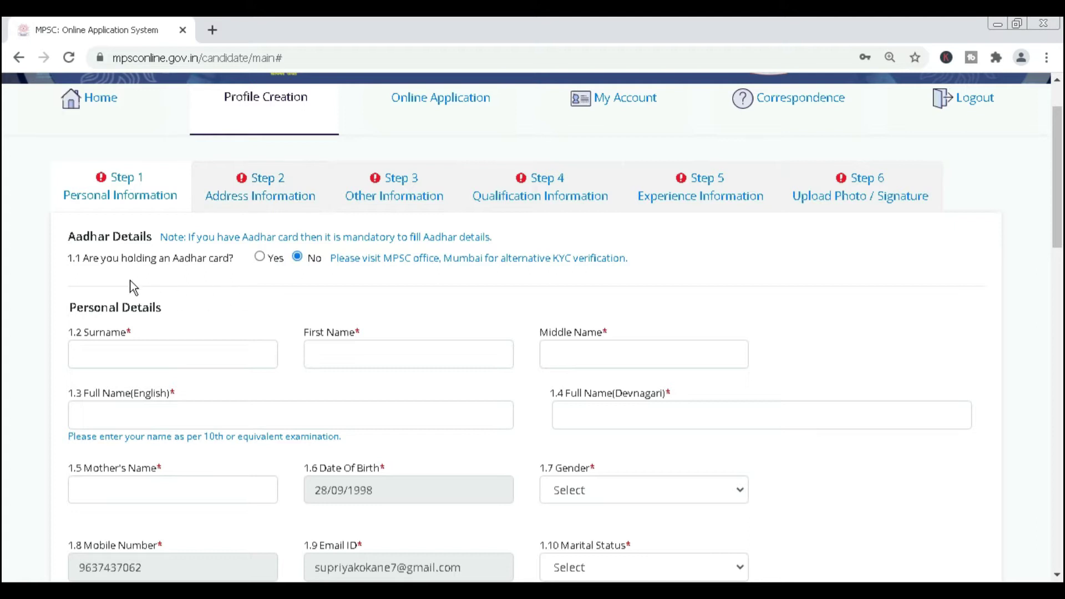
left_click(259, 256)
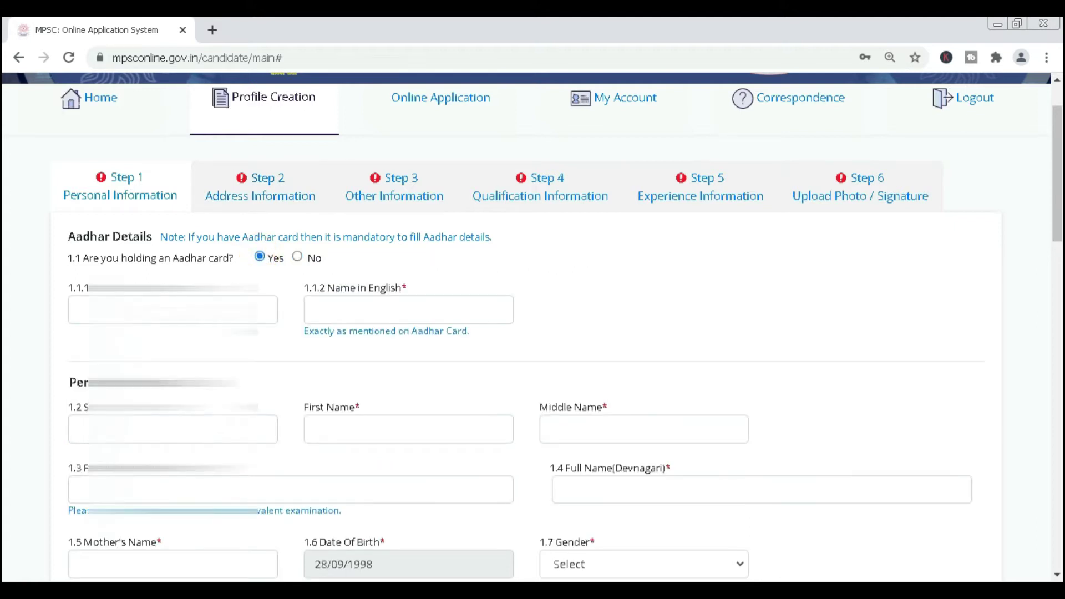
left_click(173, 310)
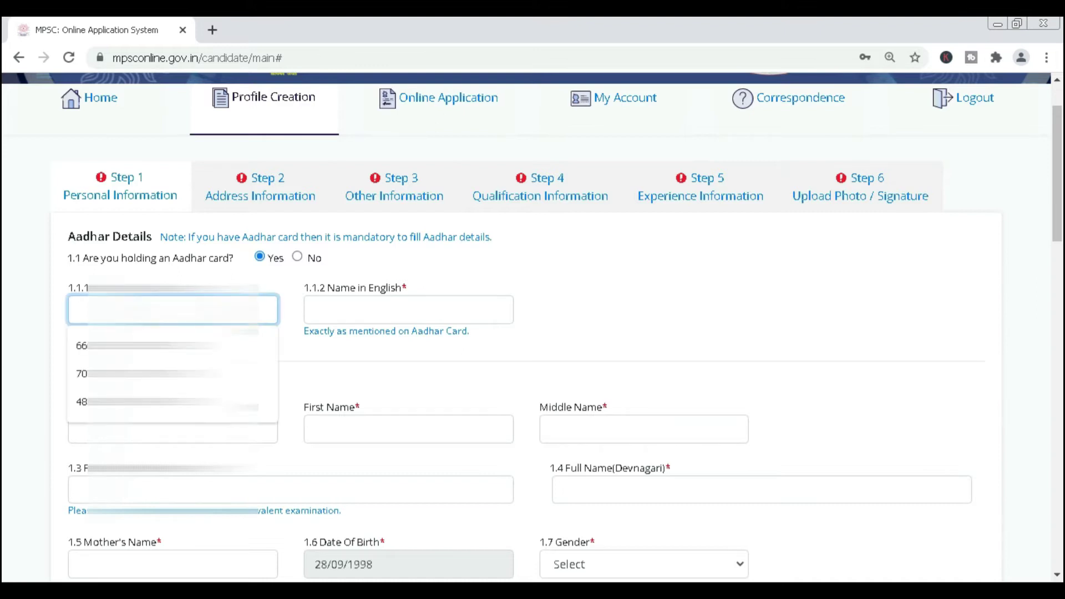
type("8")
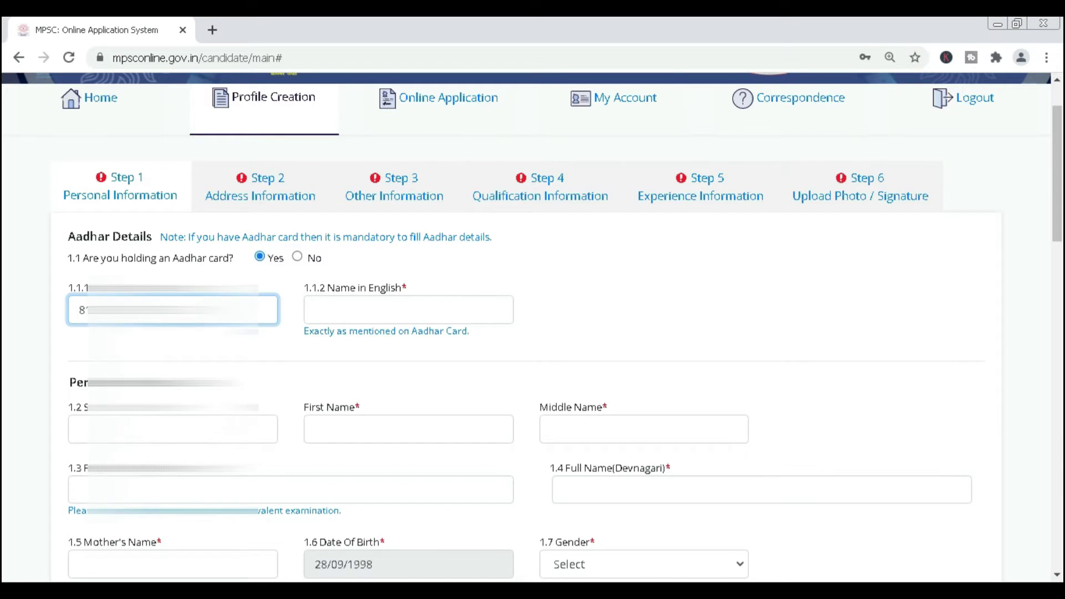
Enter the name as on the Aadhar card and the surname, letting first, middle and full names auto-fill.
left_click(327, 311)
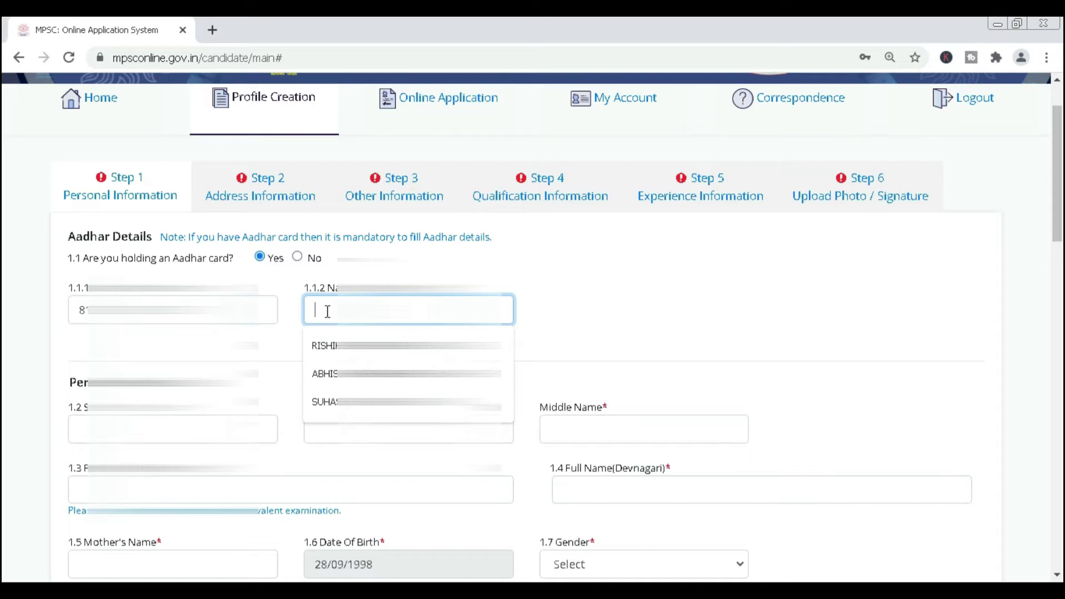
type("SUPI")
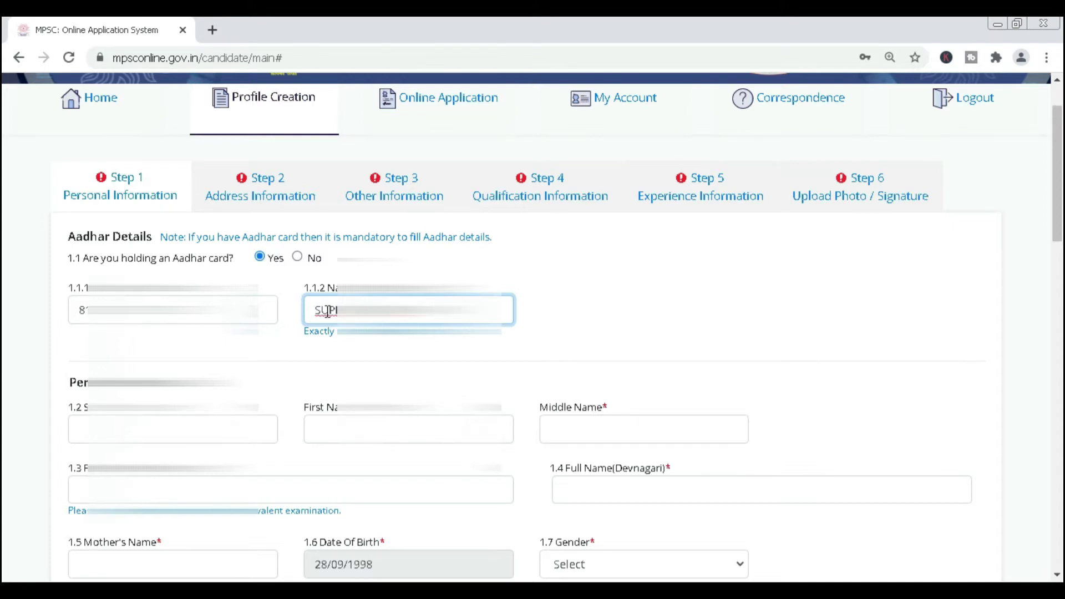
scroll(327, 310, "down", 2)
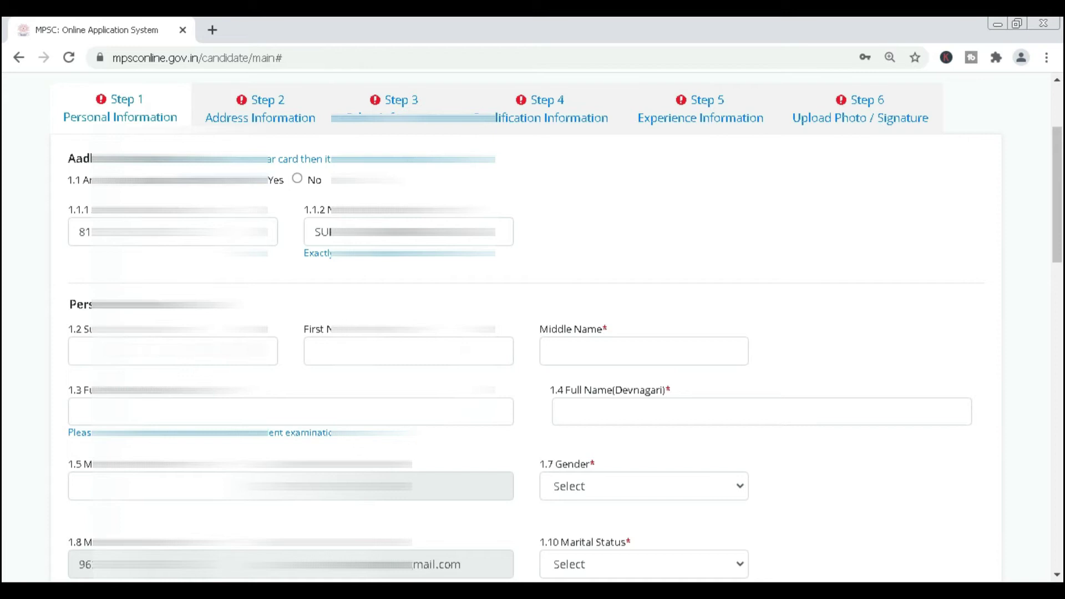
left_click(173, 351)
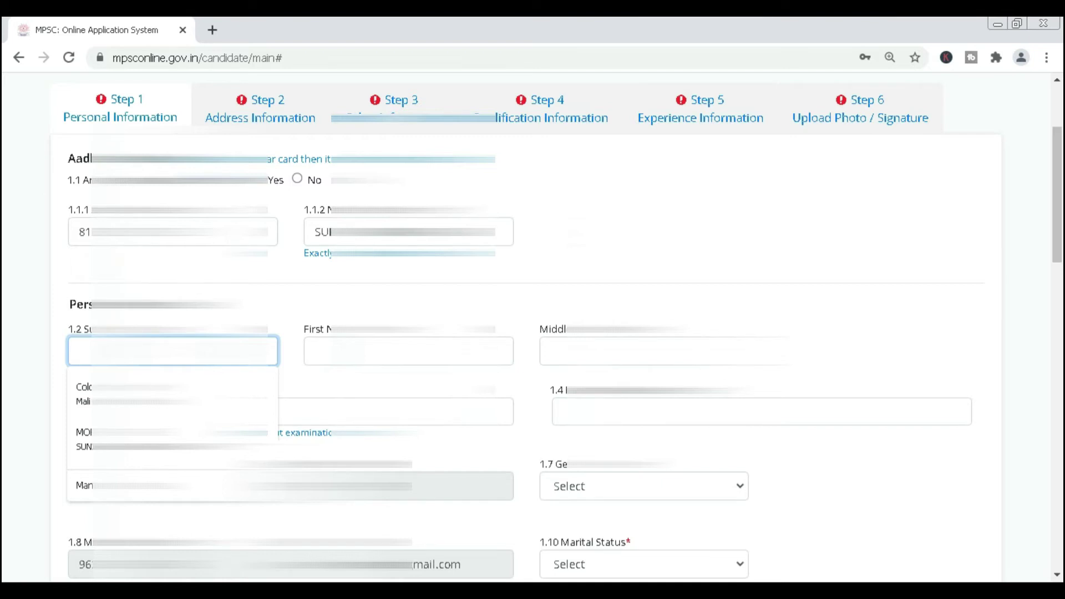
type("KC")
left_click(71, 417)
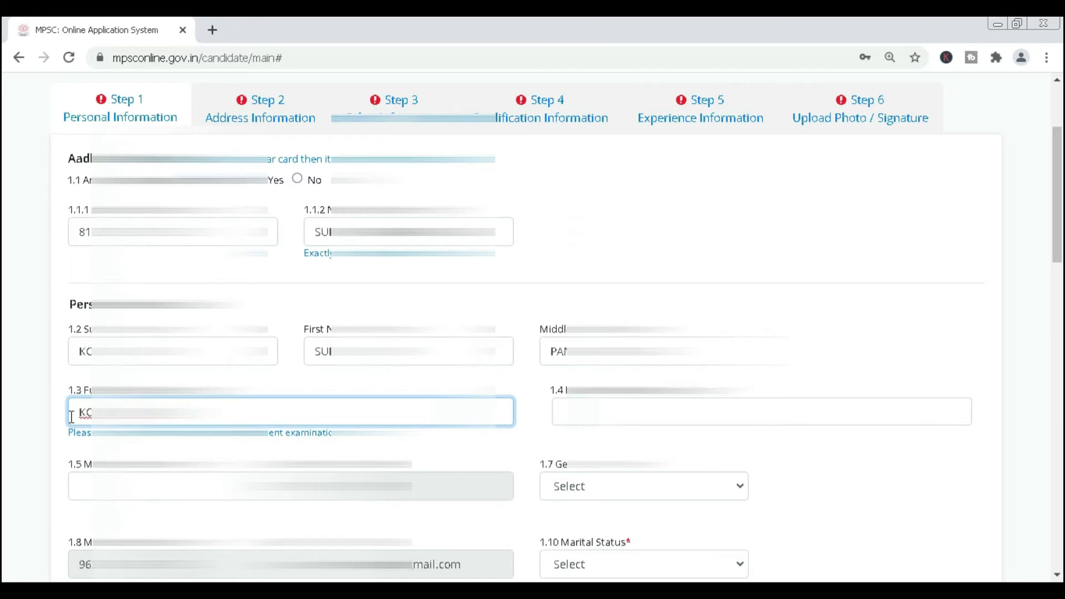
key("Tab")
scroll(323, 330, "down", 1)
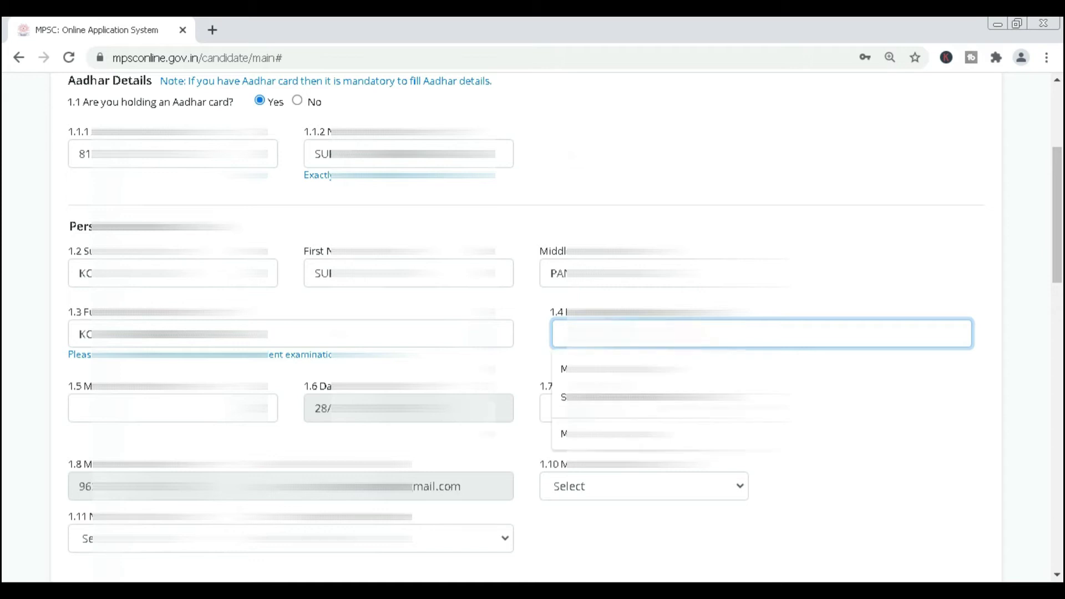
Clear the Latin text from field 1.4 and switch the Windows input language to Marathi.
type("K")
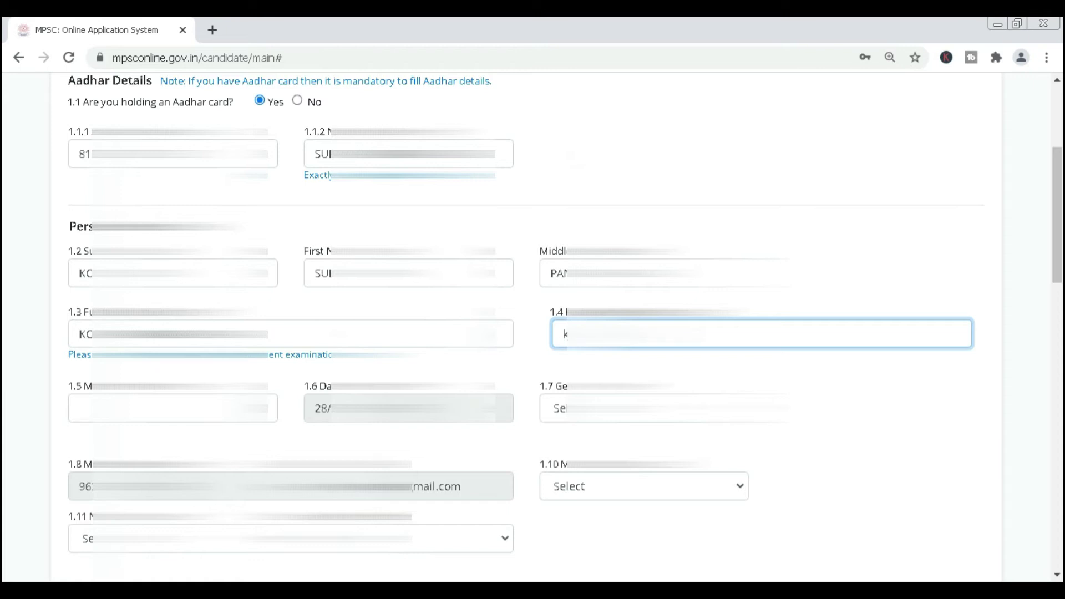
key("ctrl+a")
key("BackSpace")
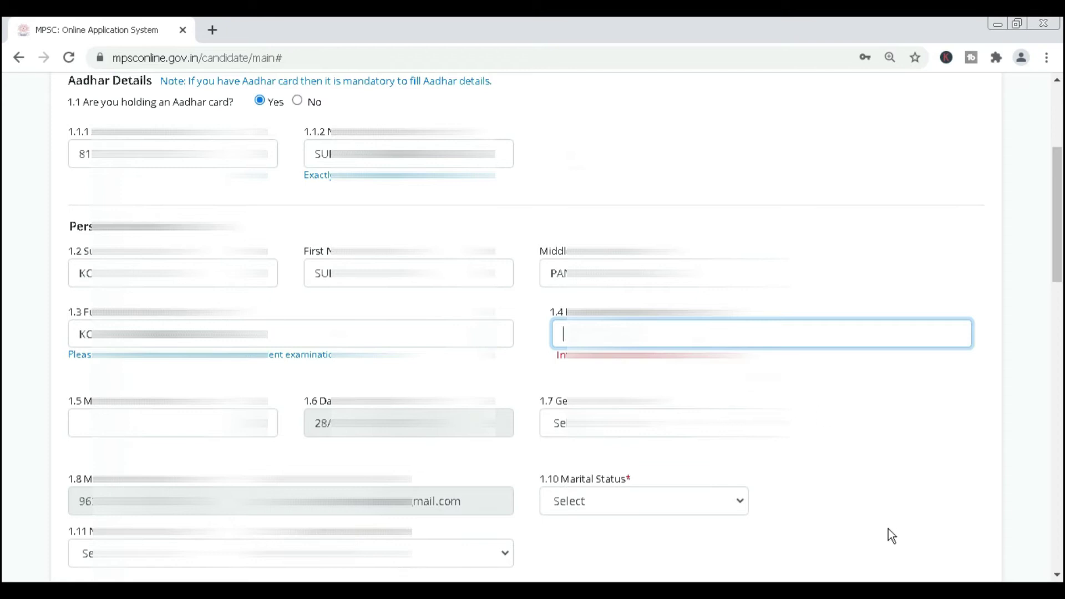
left_click(932, 598)
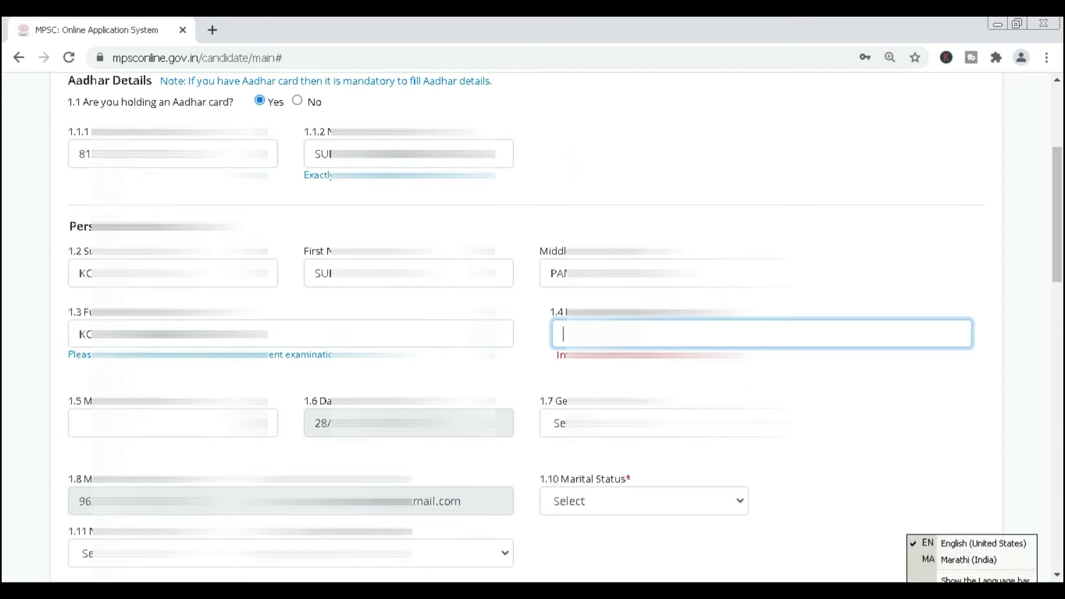
left_click(951, 559)
Type the full name in Devanagari in field 1.4, committing each transliterated word.
key("Down")
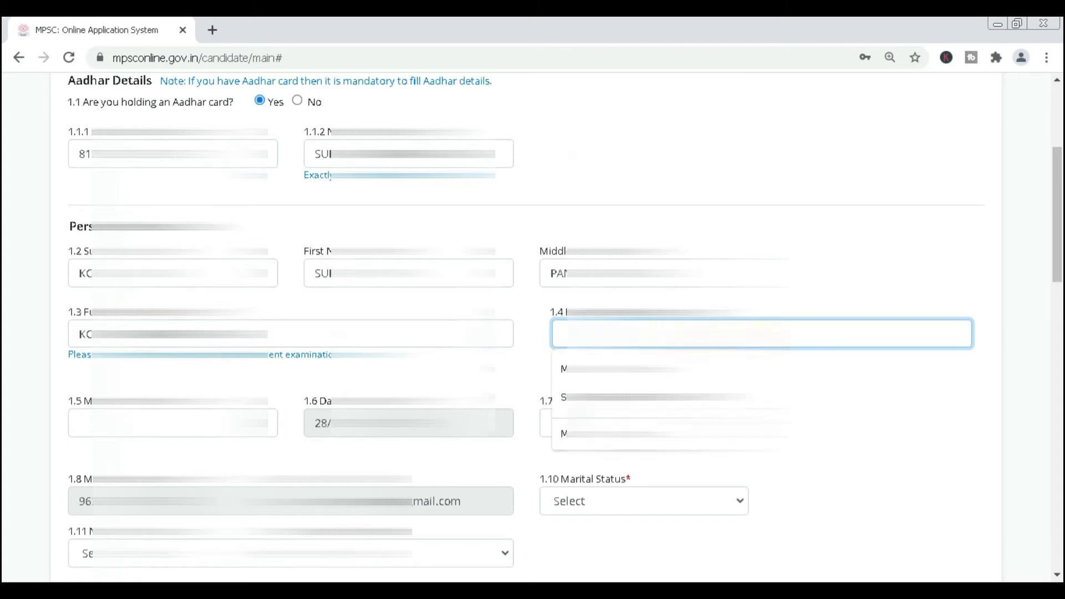
type("k")
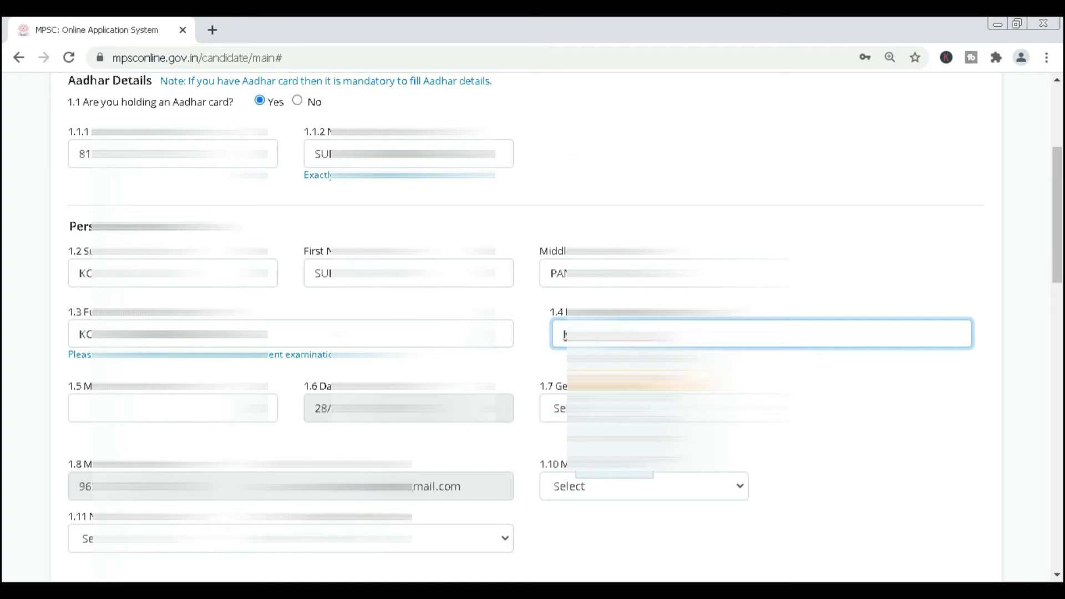
key("space")
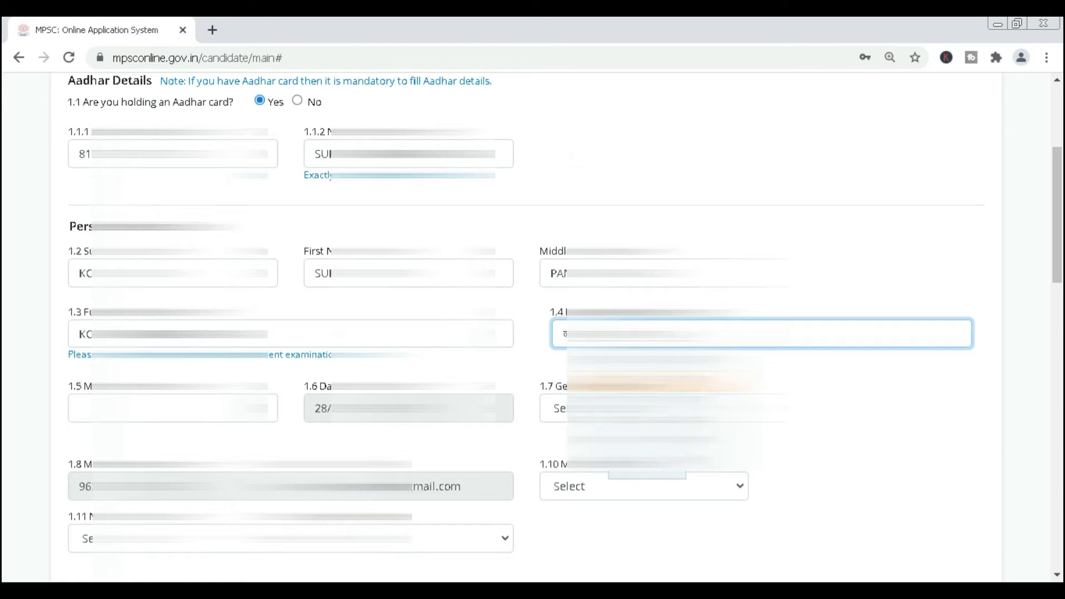
key("space")
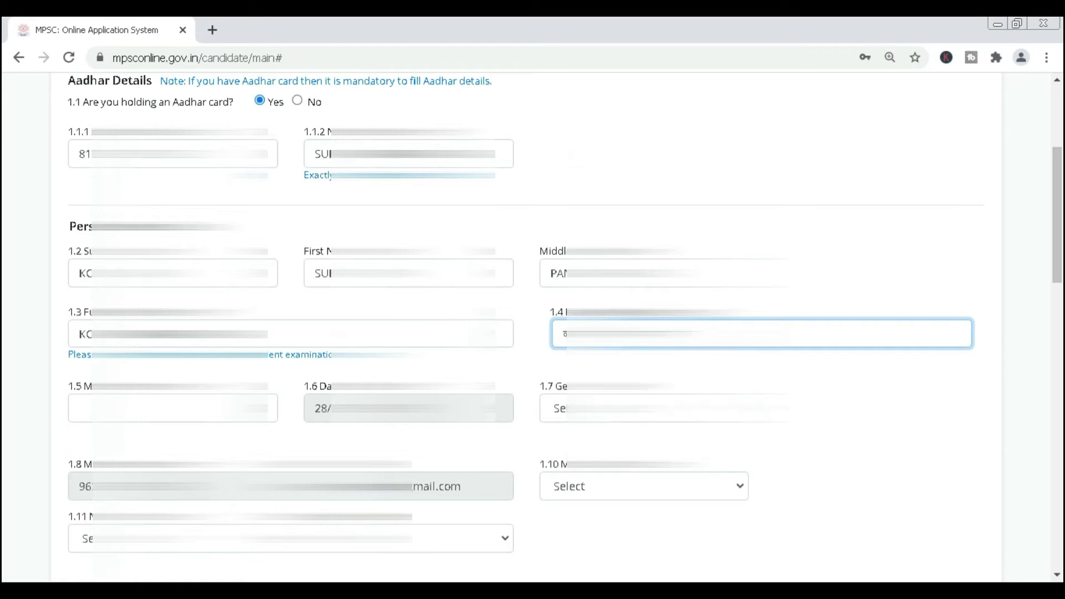
type("ka")
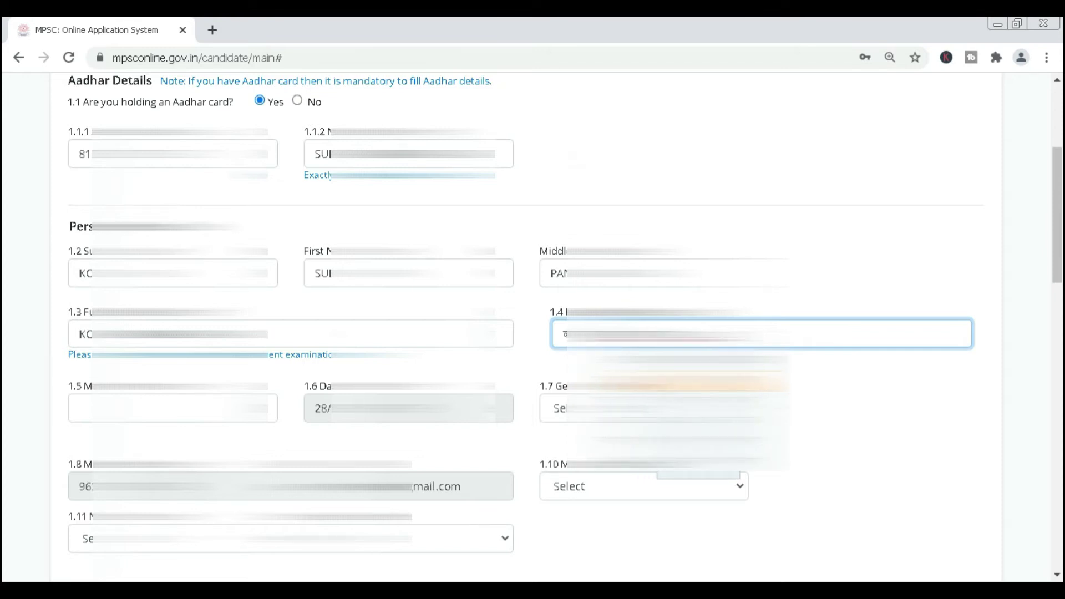
key("space")
scroll(533, 328, "down", 2)
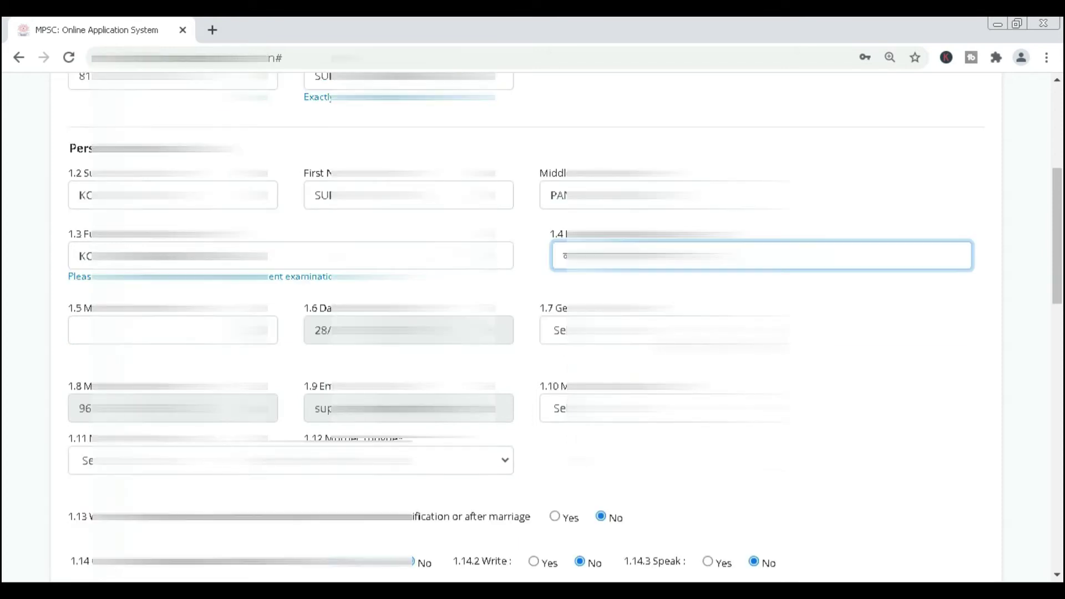
Enter the mother's name and set gender to Female.
left_click(173, 330)
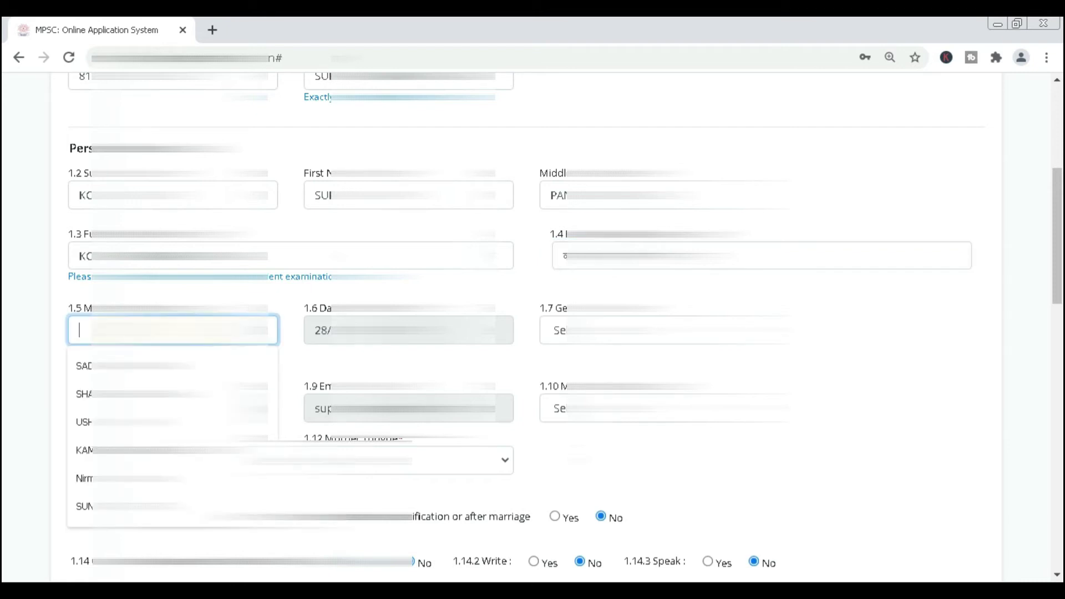
type("SU")
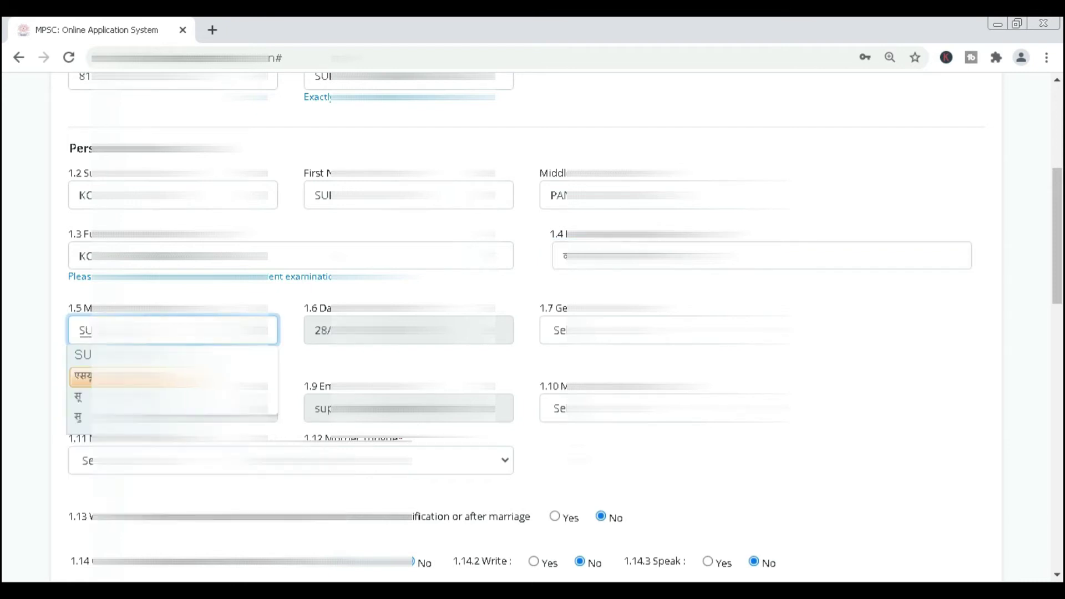
key("Tab")
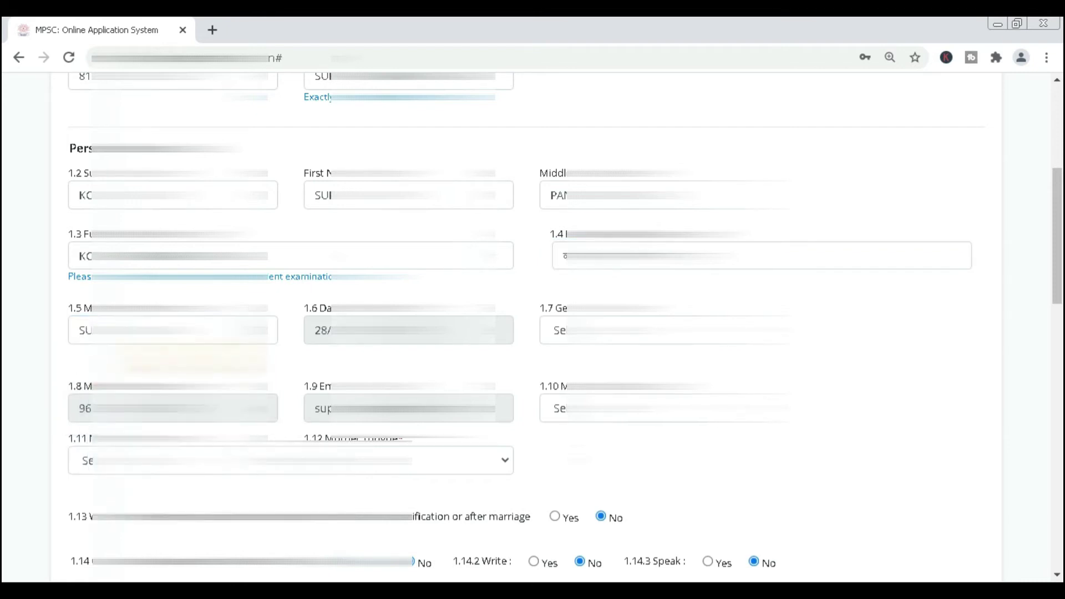
key("alt+Down")
key("Down")
key("Down")
key("Return")
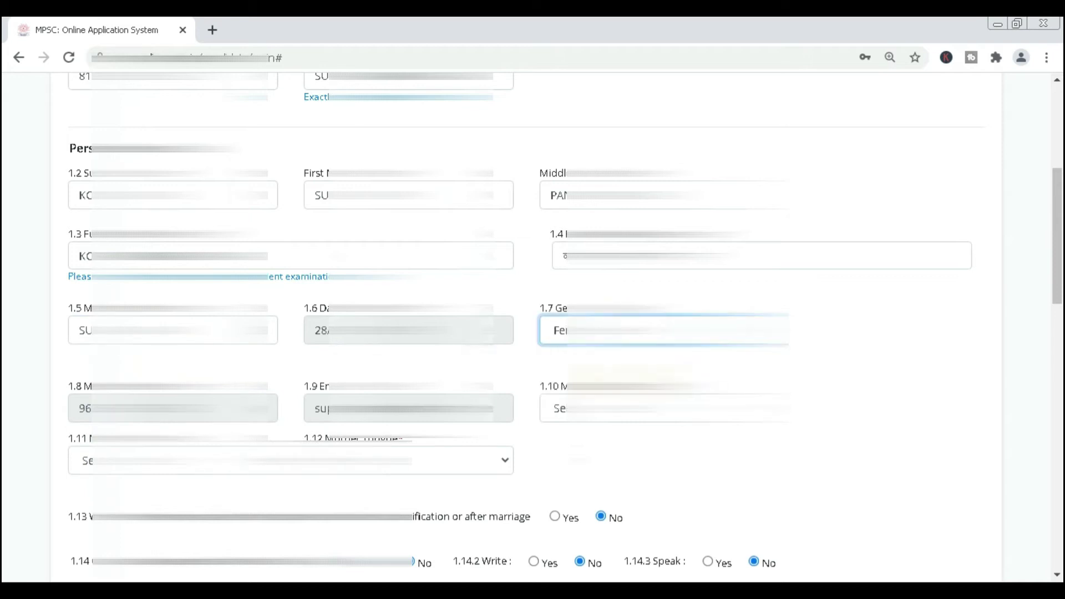
scroll(860, 349, "down", 1)
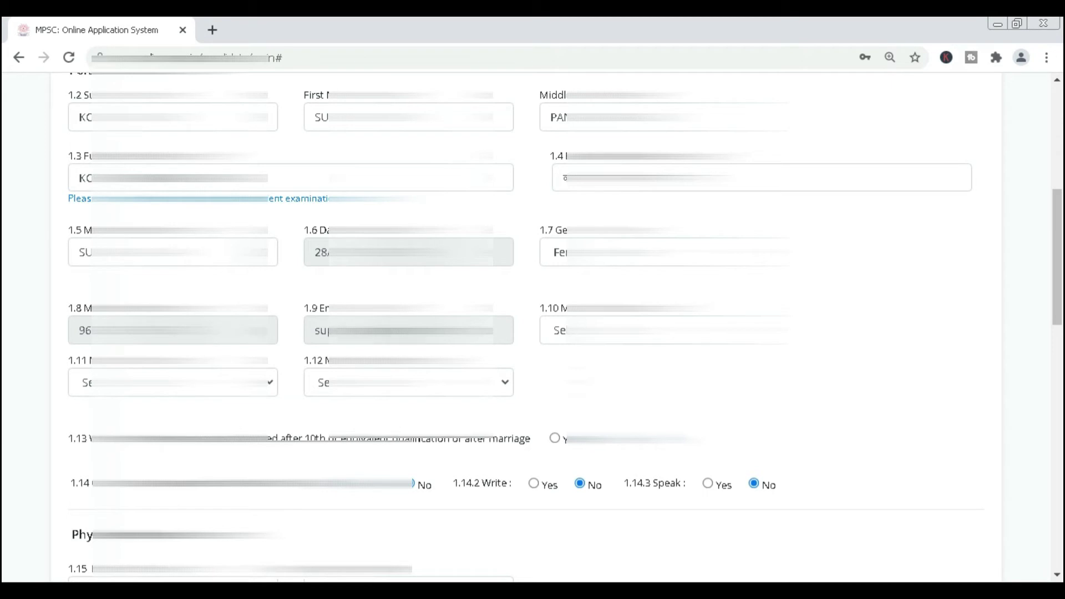
Set marital status to Married and answer No to the small-family disqualification question.
key("Tab")
key("alt+Down")
key("Down")
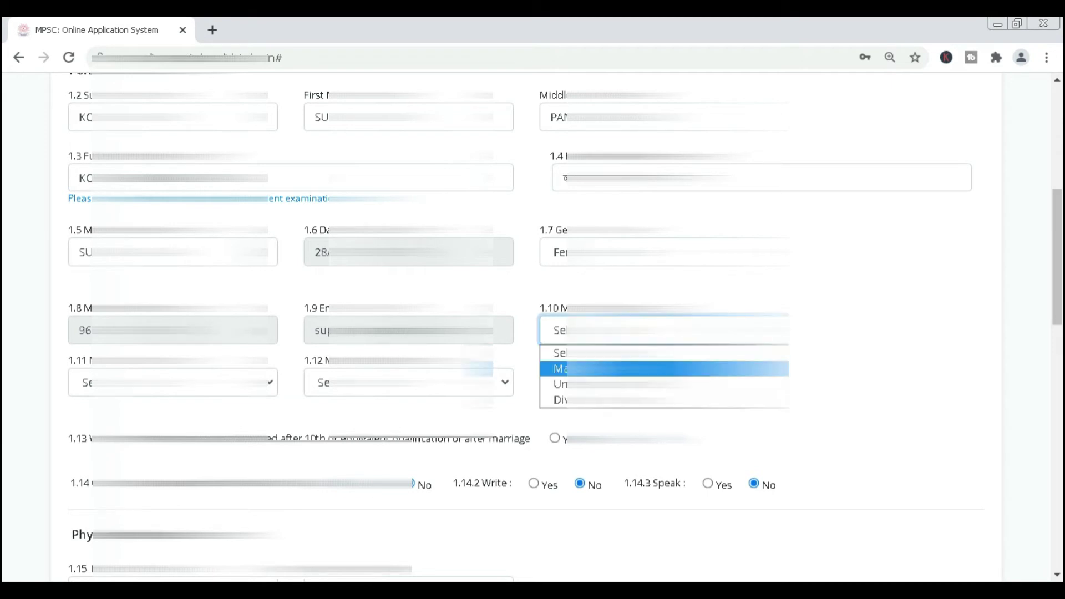
key("Return")
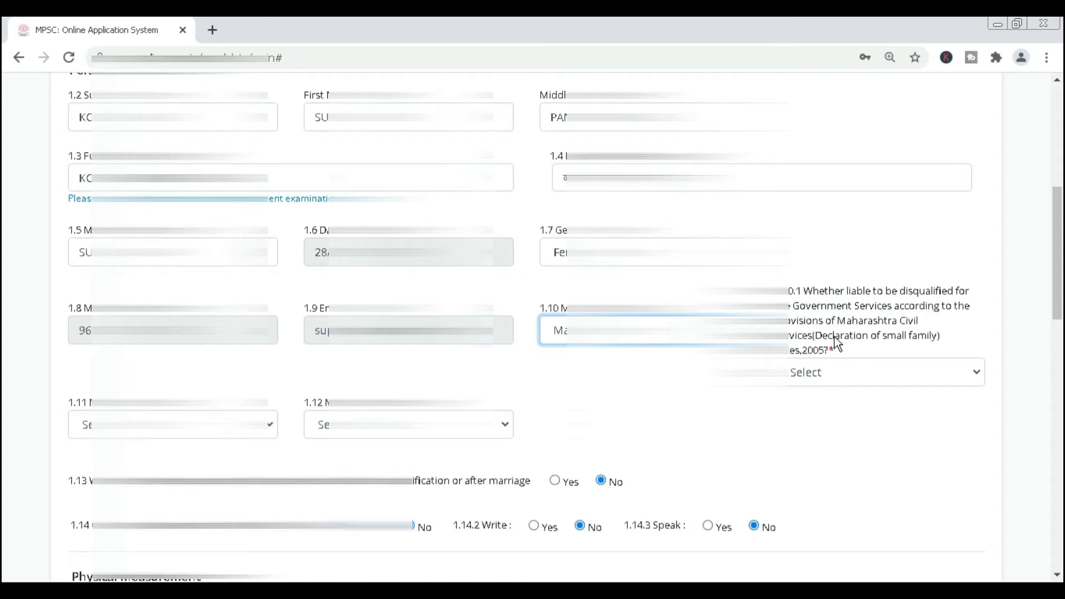
left_click(833, 372)
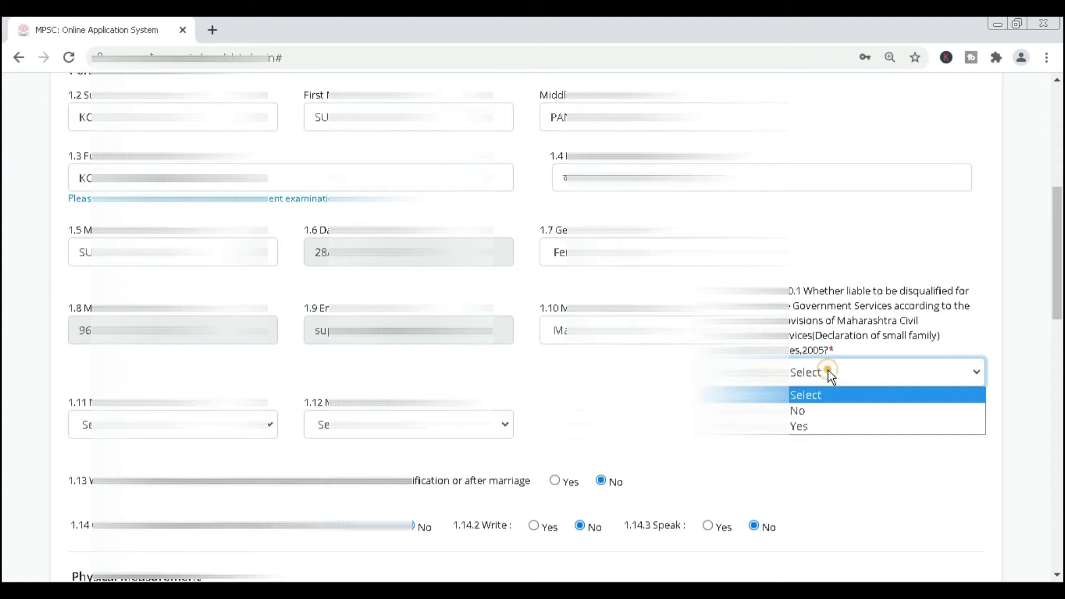
left_click(823, 408)
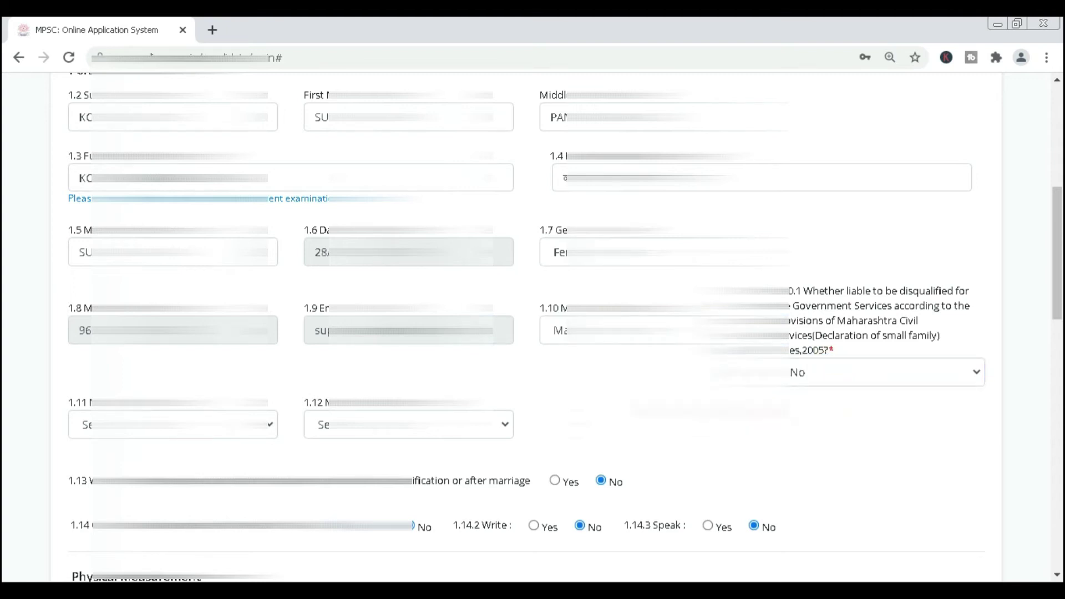
scroll(454, 392, "down", 3)
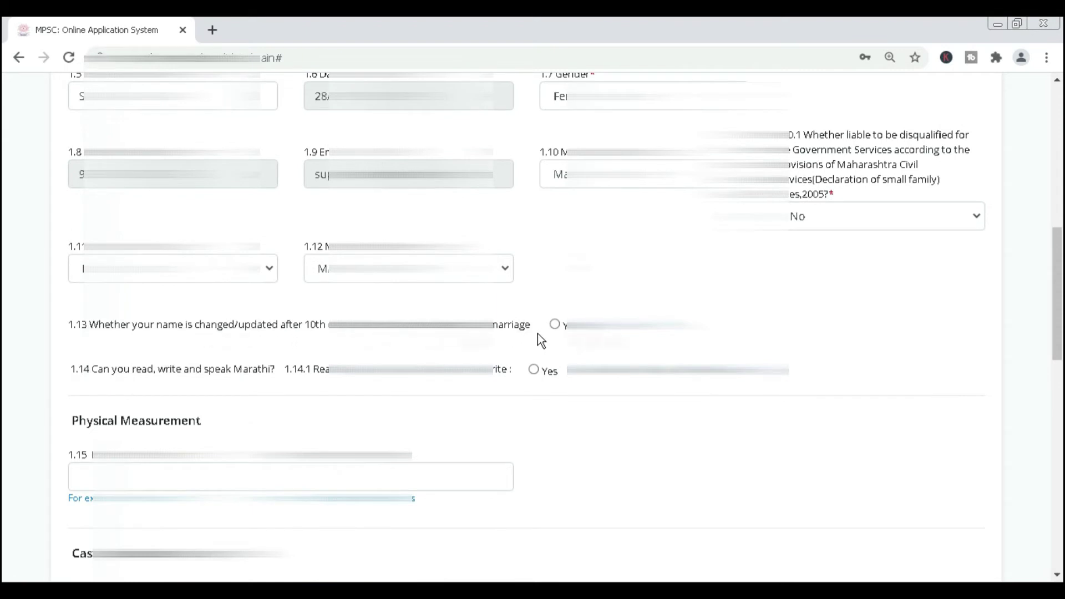
Answer Yes to name change after marriage, enter the new name, and tick Yes for writing Marathi.
left_click(554, 325)
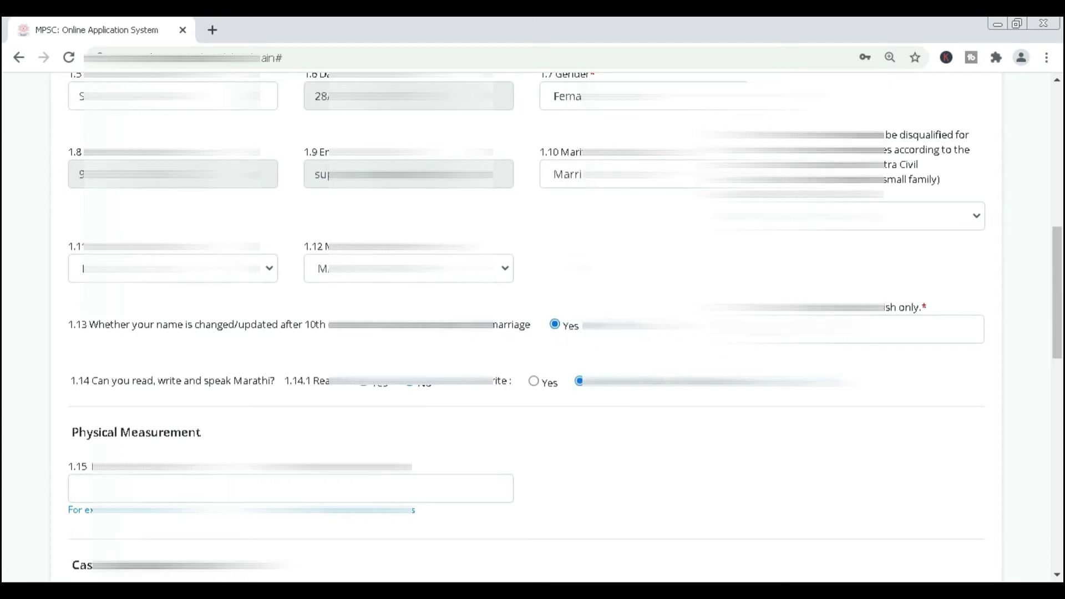
left_click(776, 330)
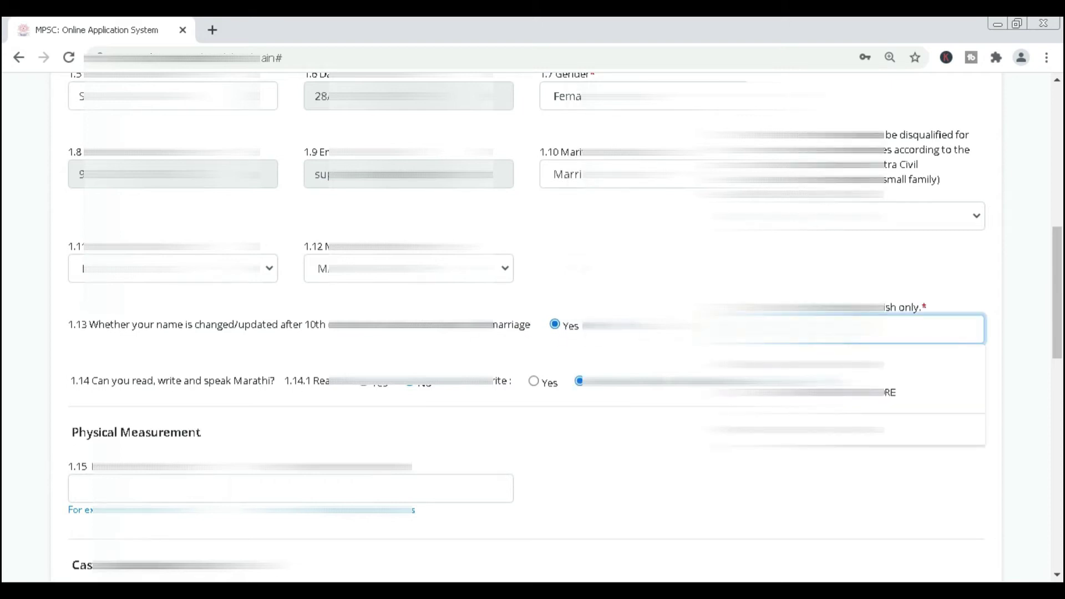
key("Escape")
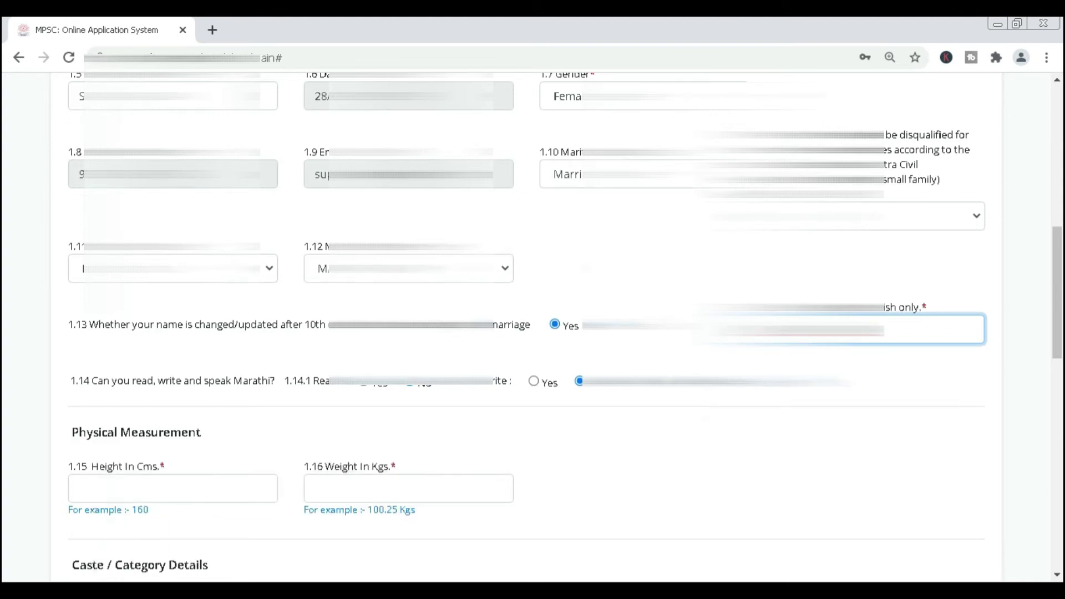
type("yad")
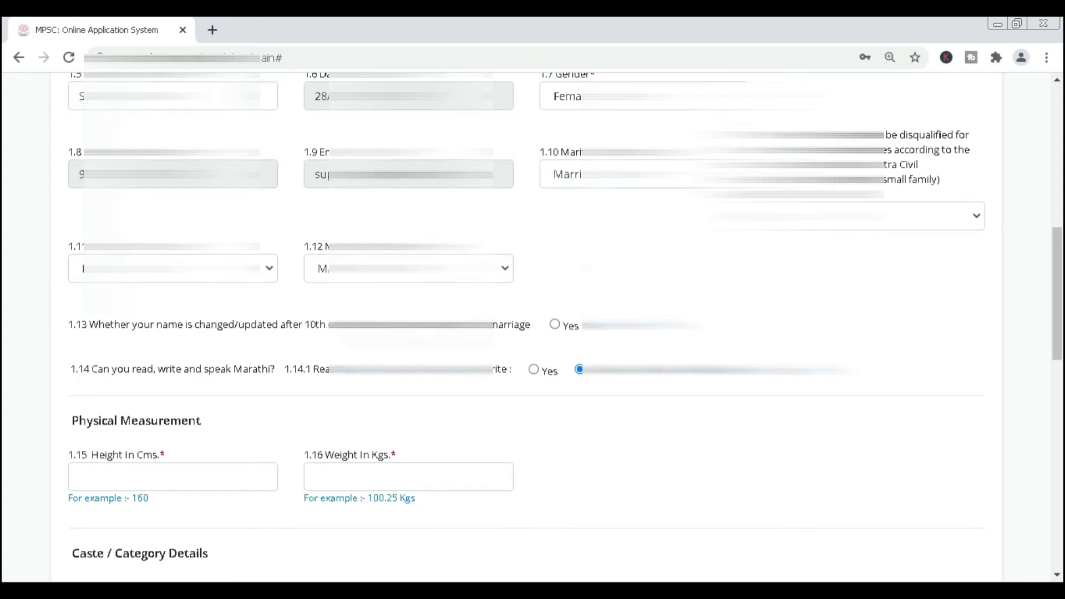
left_click(554, 325)
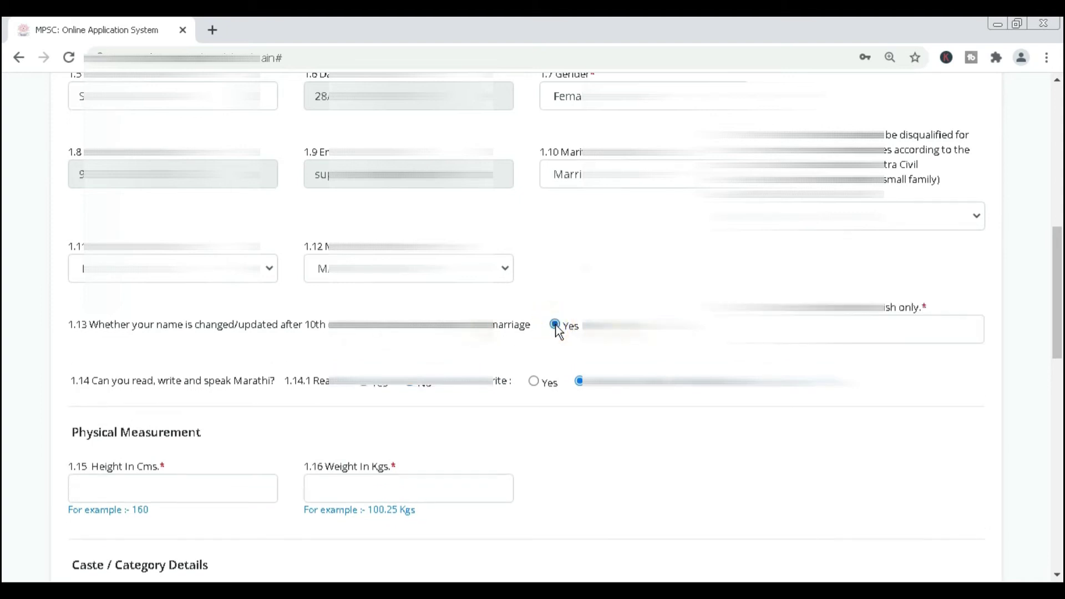
key("Tab")
key("ctrl+v")
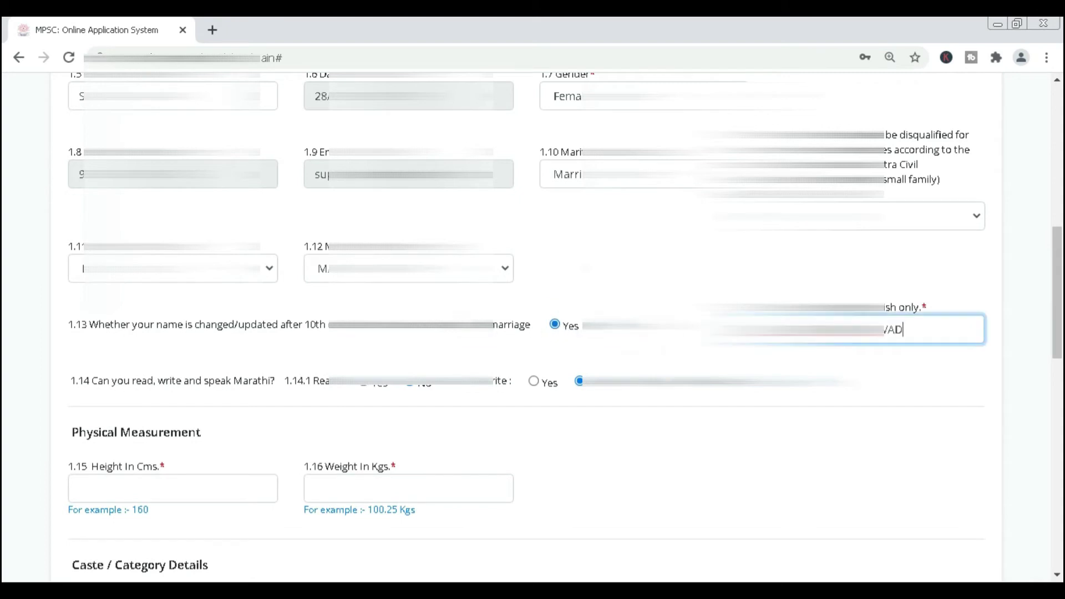
type("KAR")
key("Tab")
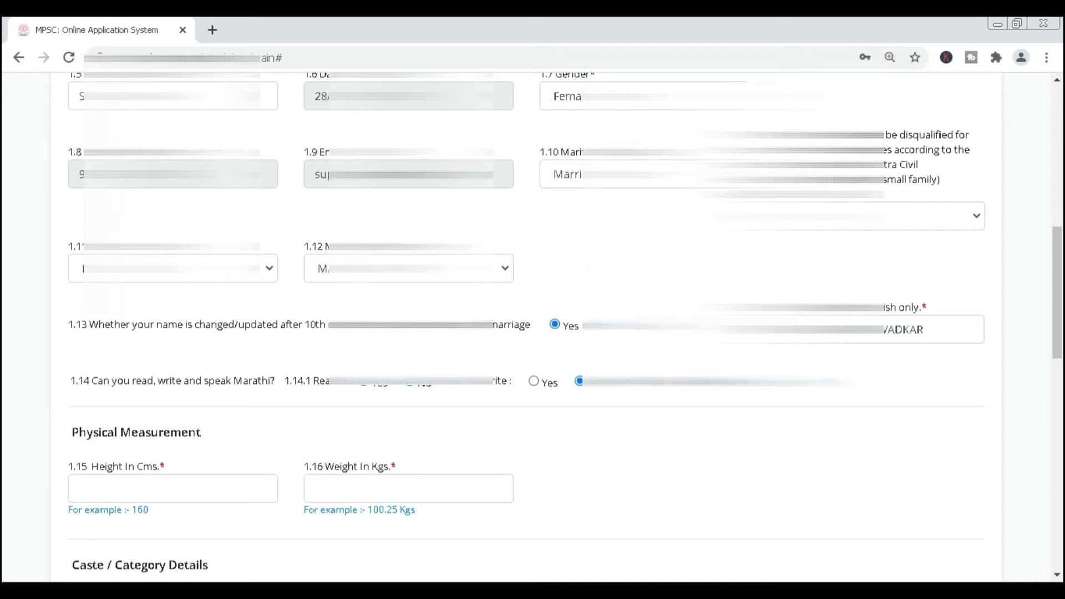
scroll(527, 328, "down", 2)
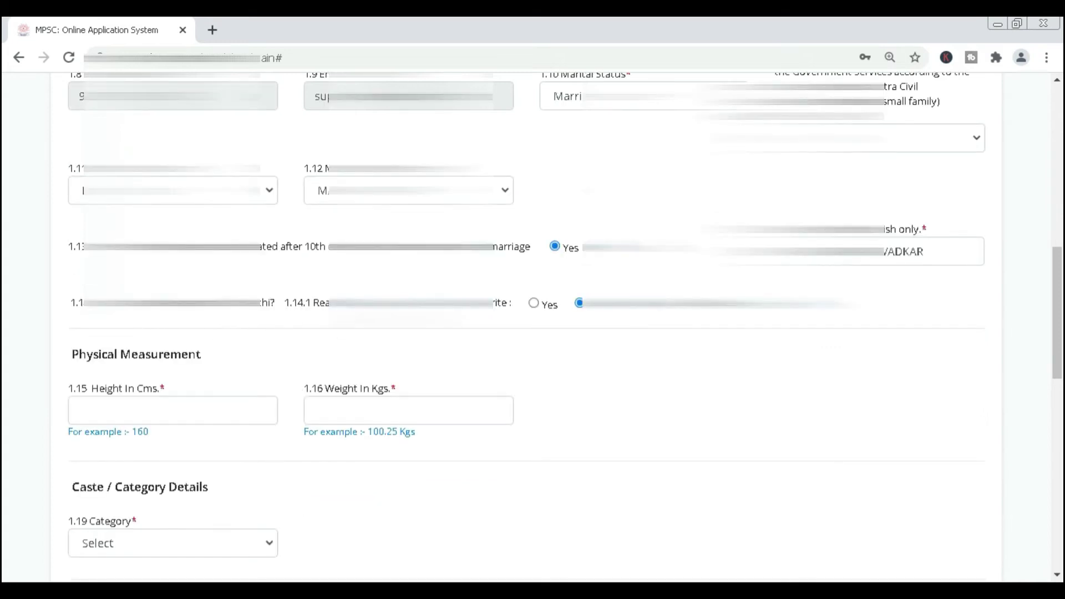
left_click(534, 304)
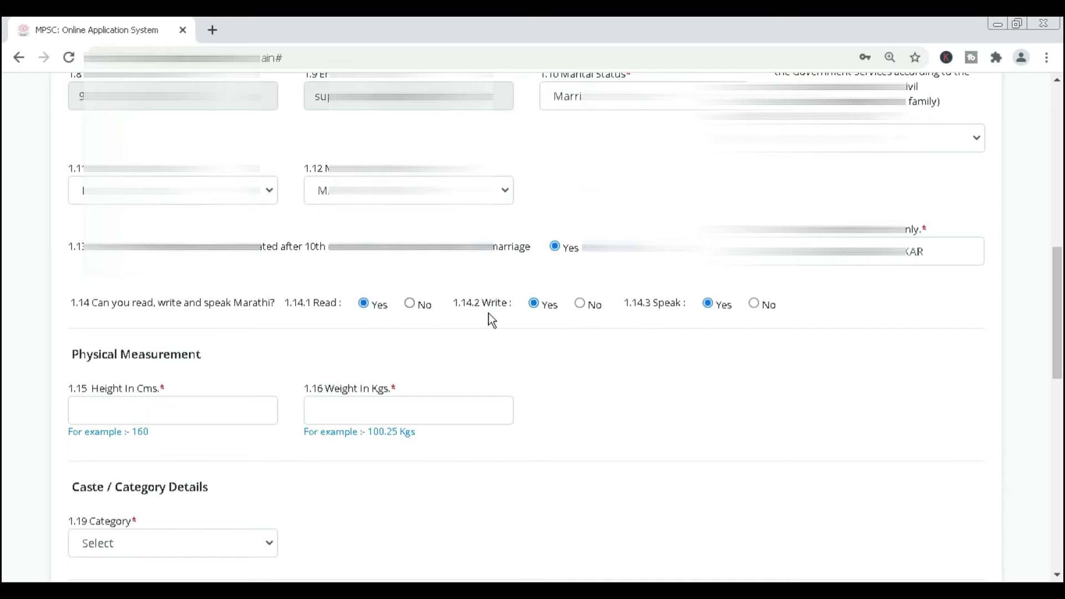
scroll(488, 317, "down", 1)
Enter height 150 cm and weight 45 kg in Physical Measurement.
left_click(159, 326)
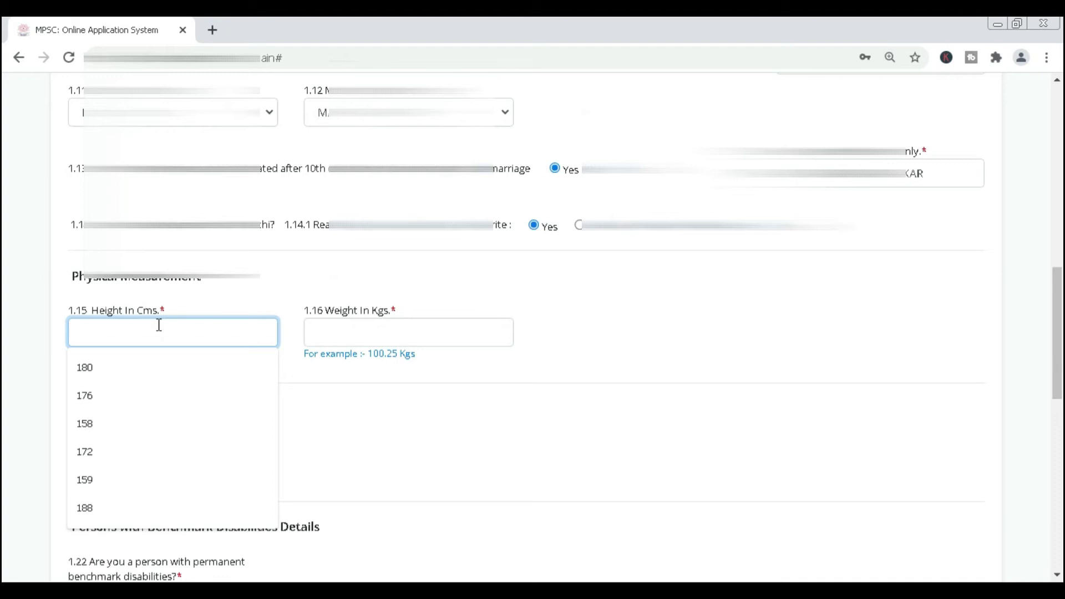
type("150")
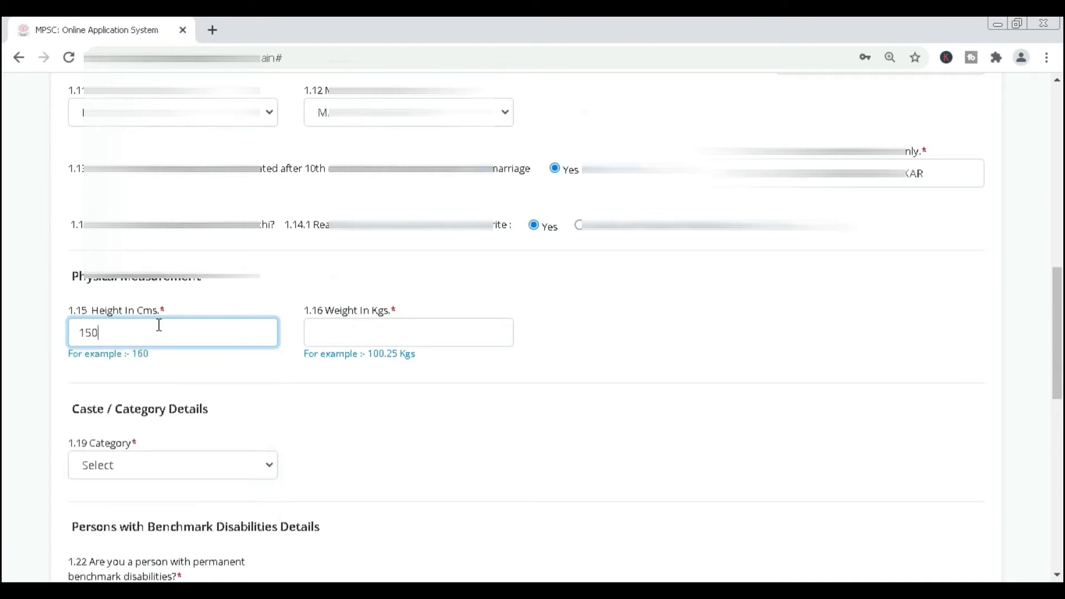
left_click(376, 339)
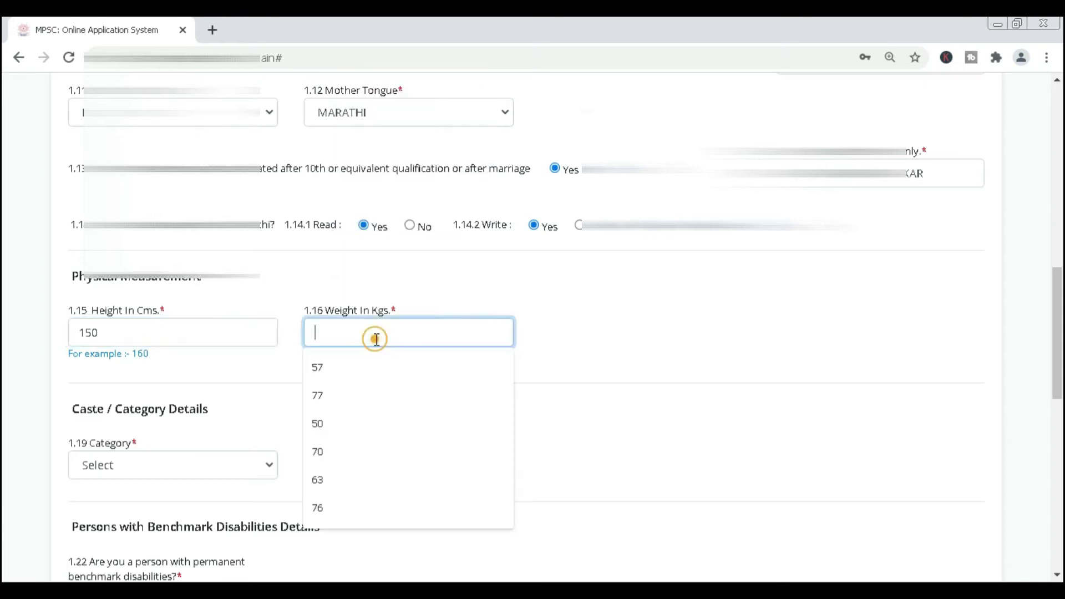
left_click(615, 335)
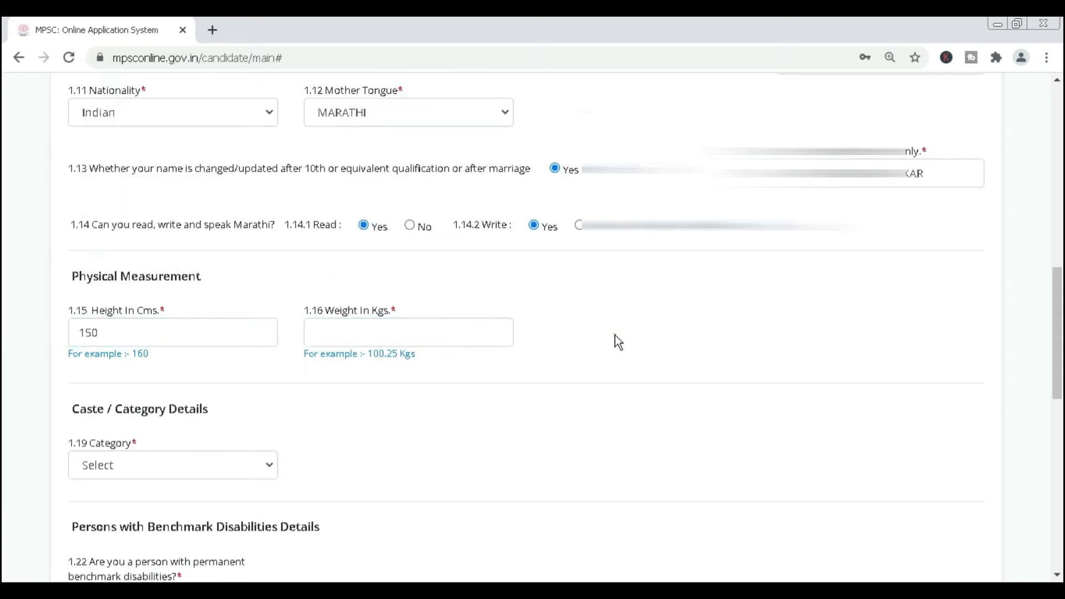
left_click(410, 333)
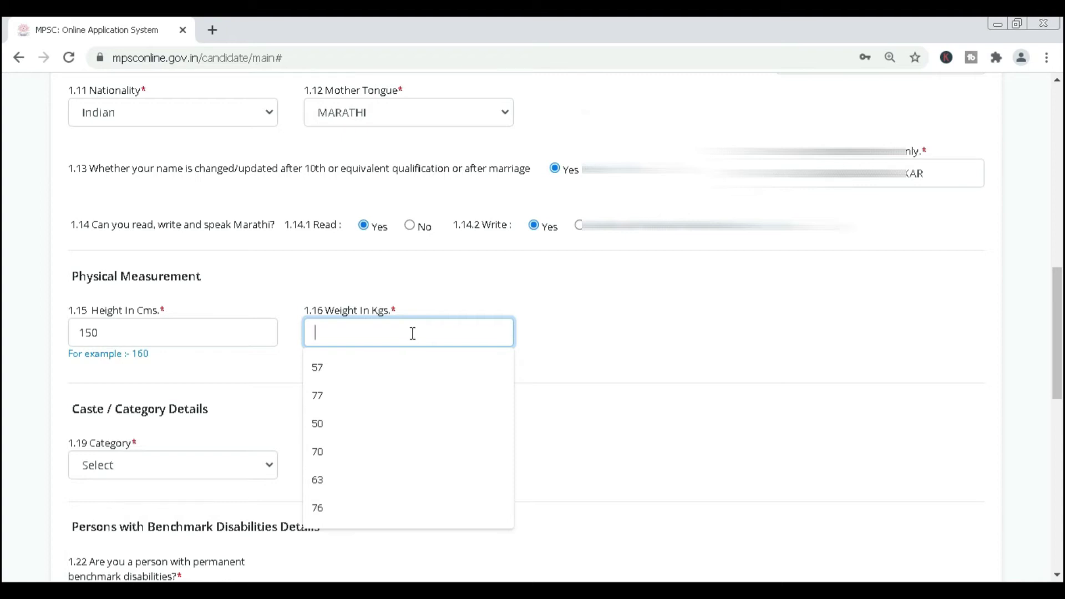
left_click(586, 323)
left_click(433, 329)
type("45")
left_click(413, 400)
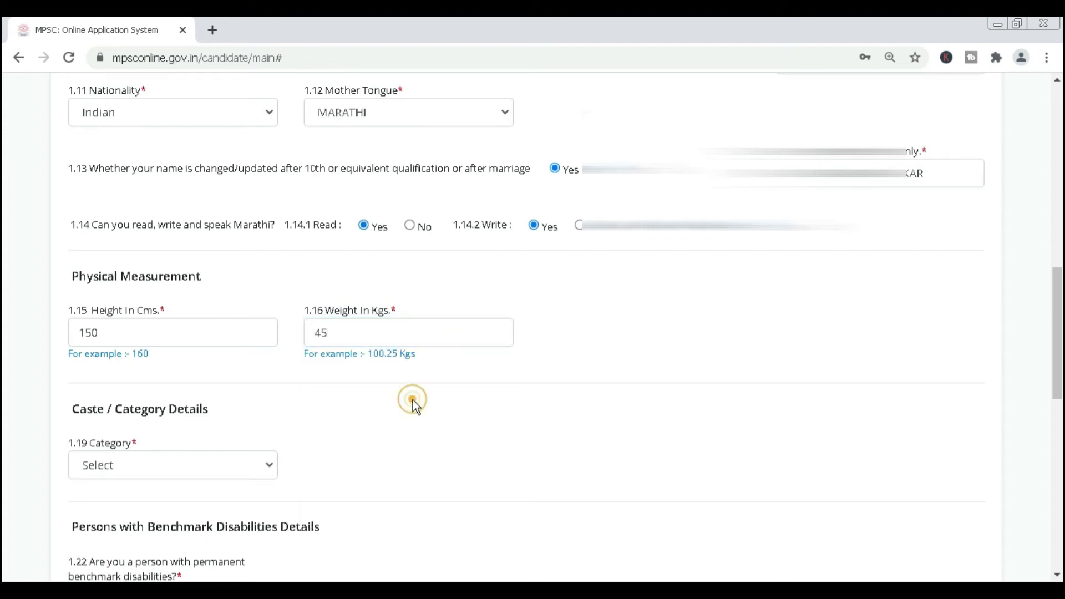
scroll(413, 400, "down", 3)
Set the 1.19 Category dropdown to Unreserved.
left_click(230, 314)
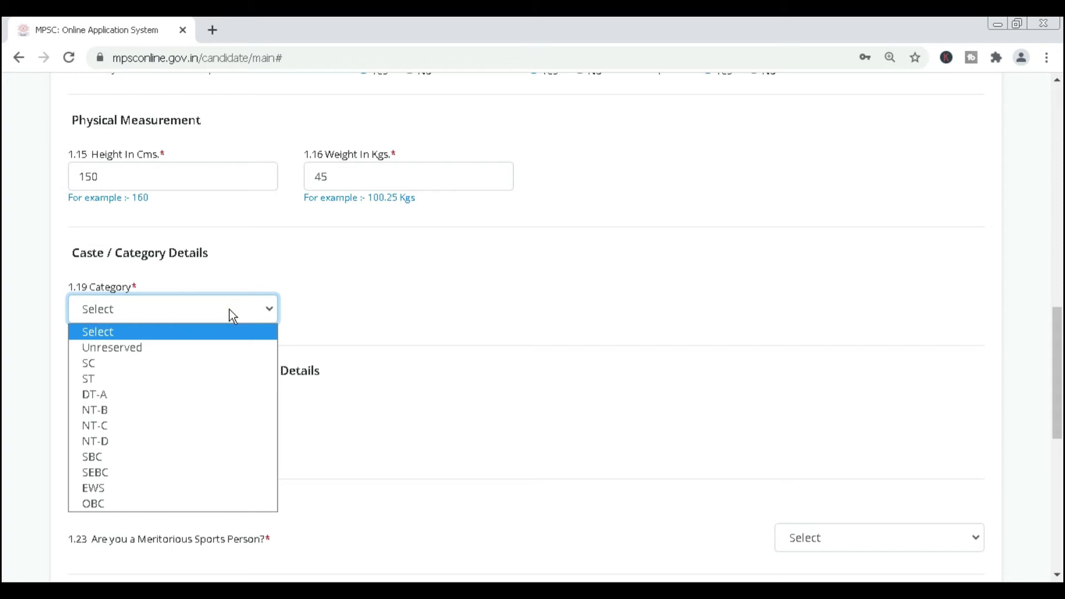
left_click(155, 343)
scroll(362, 342, "down", 2)
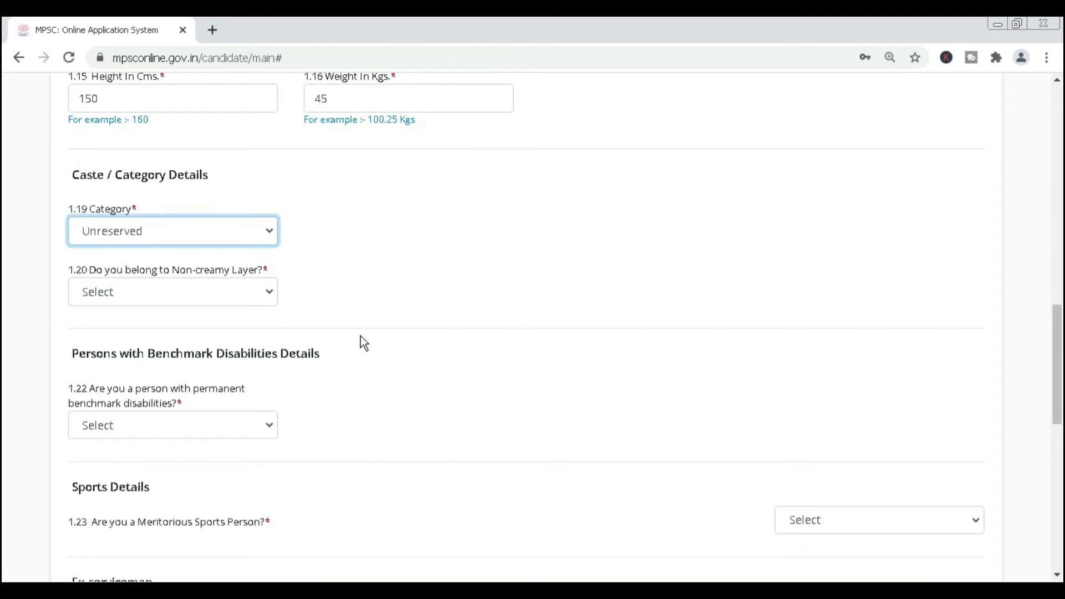
scroll(261, 333, "up", 1)
left_click(158, 309)
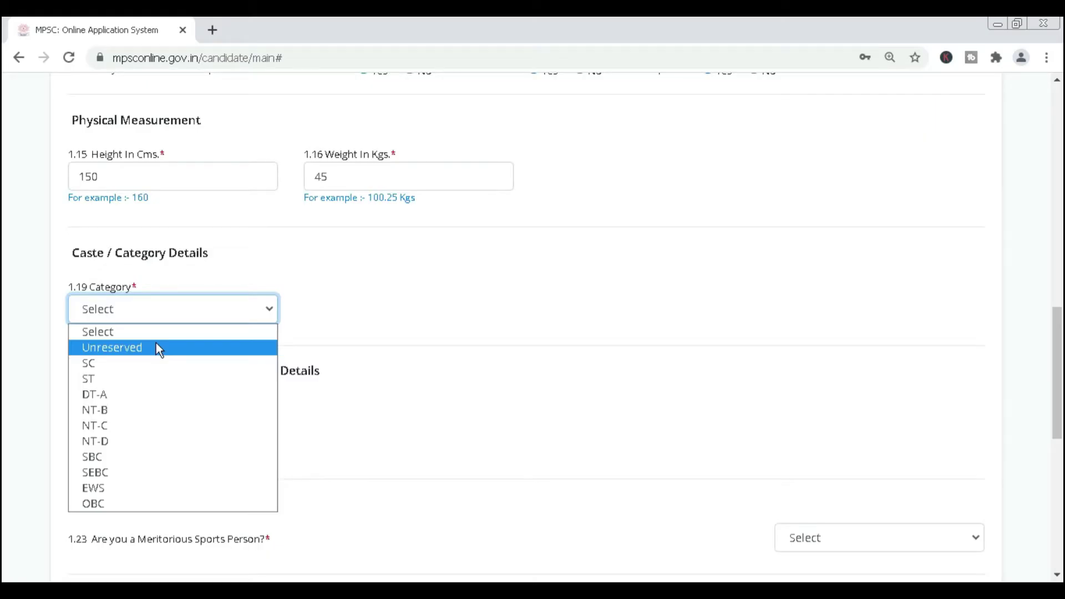
left_click(158, 348)
scroll(363, 343, "down", 1)
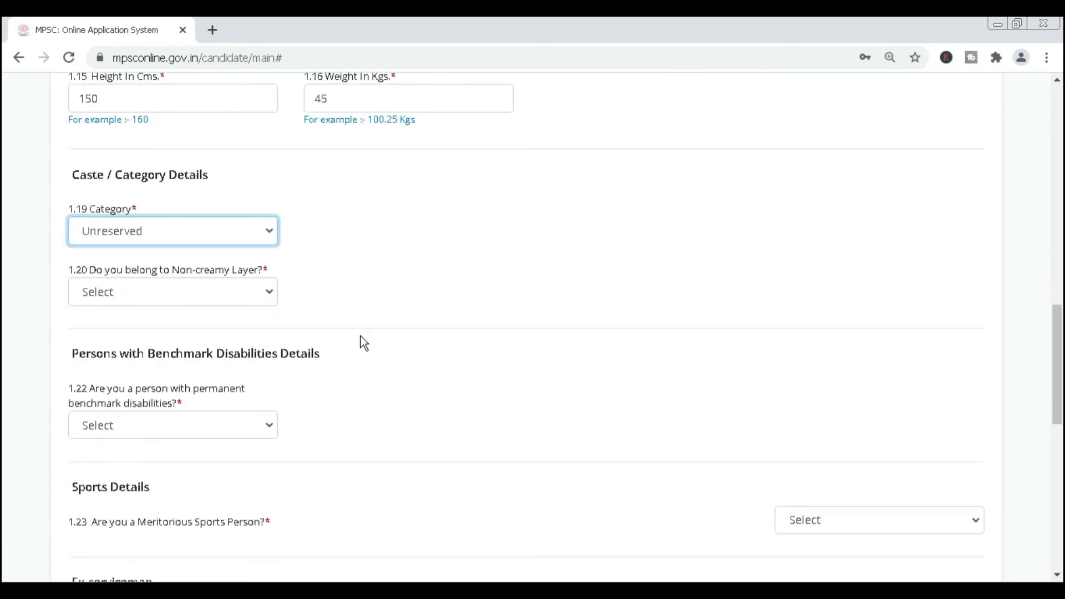
Answer No for 1.20 Non-creamy Layer and dismiss the note that appears.
left_click(222, 295)
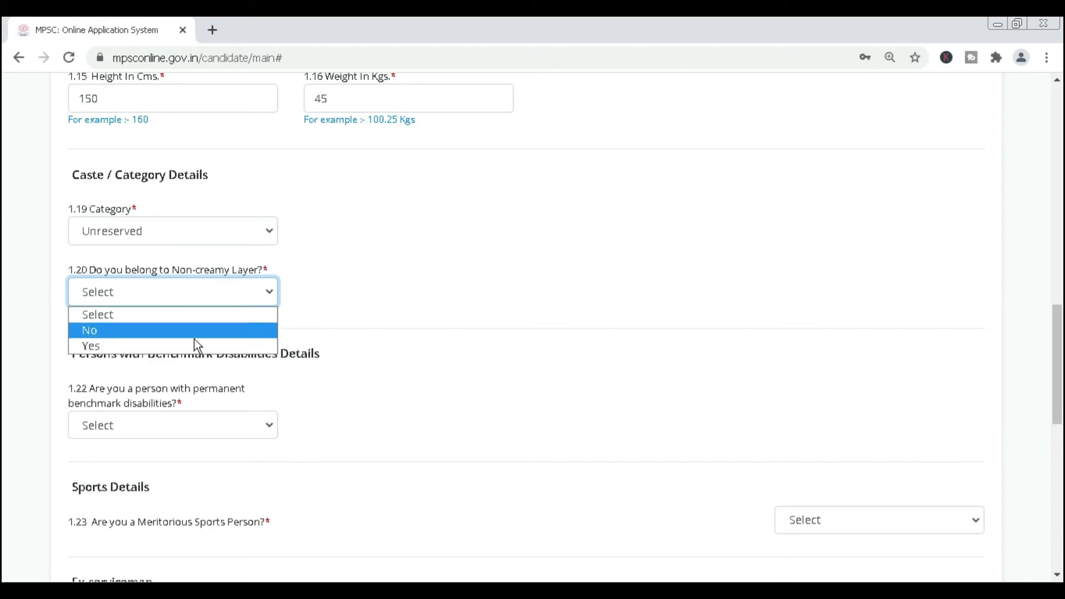
left_click(195, 332)
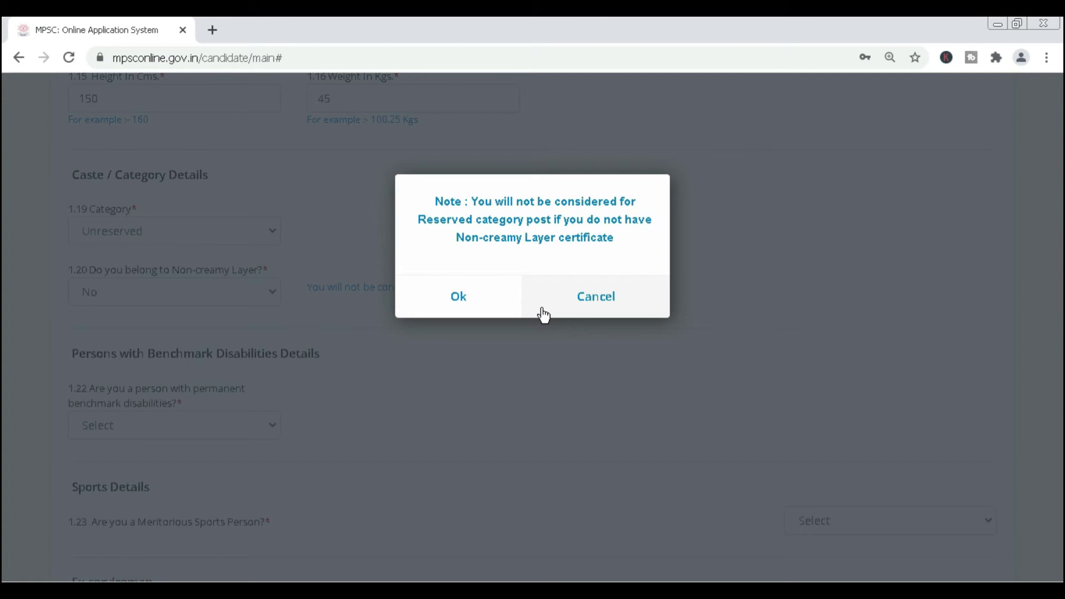
left_click(542, 309)
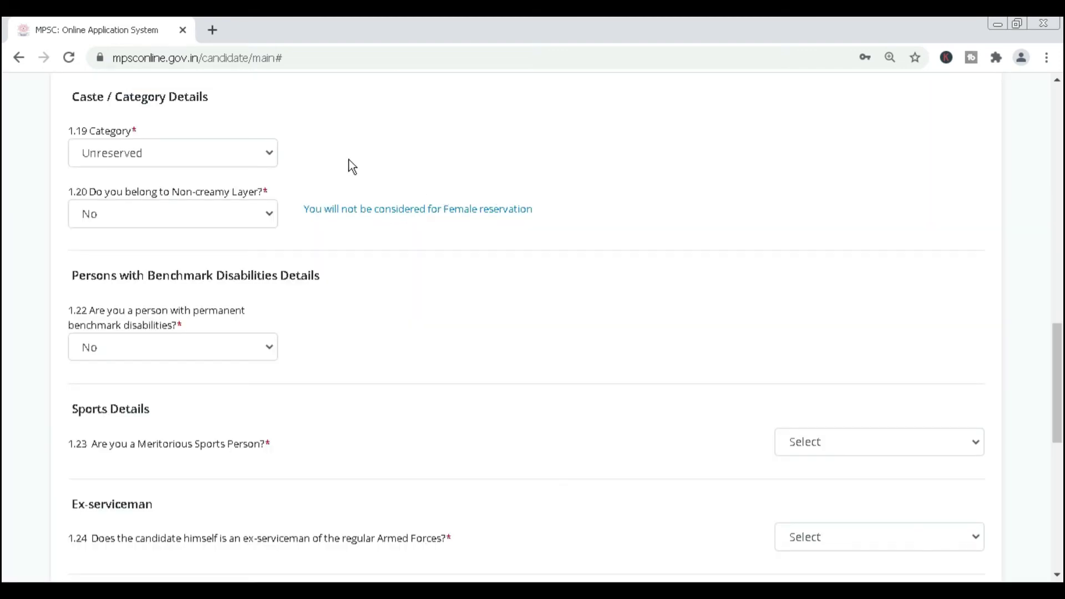
scroll(506, 272, "down", 3)
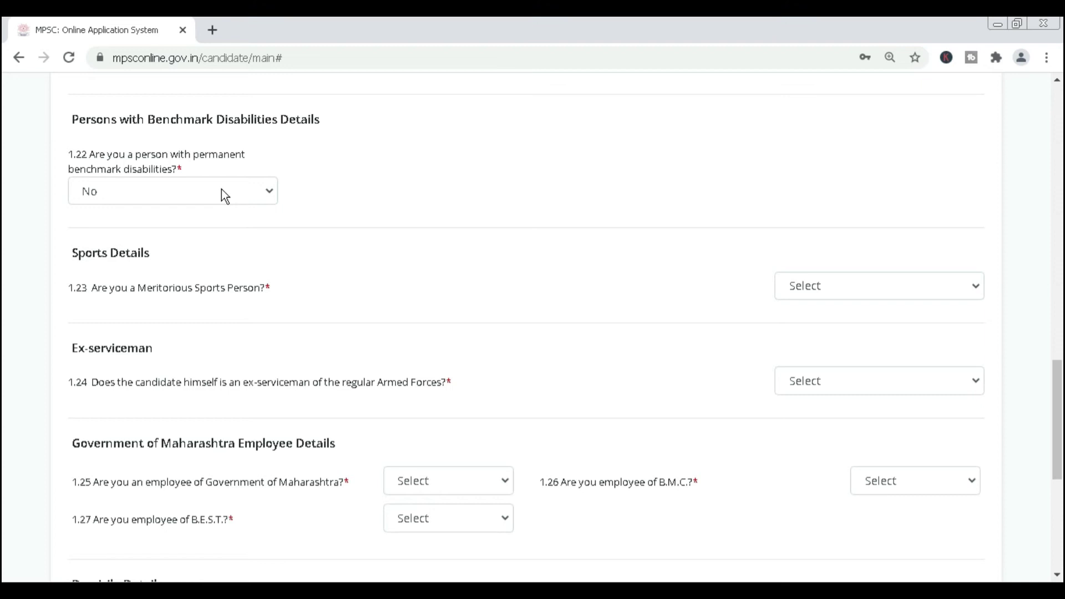
Answer No to the 1.23 meritorious sports person and 1.24 ex-serviceman questions.
left_click(417, 289)
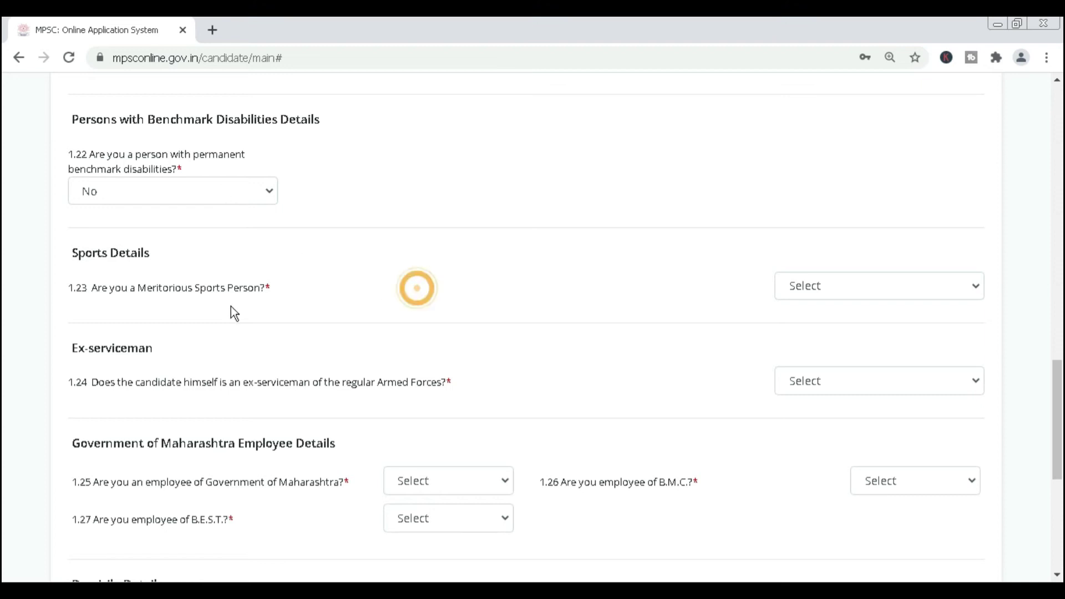
left_click(822, 292)
left_click(417, 289)
left_click(820, 291)
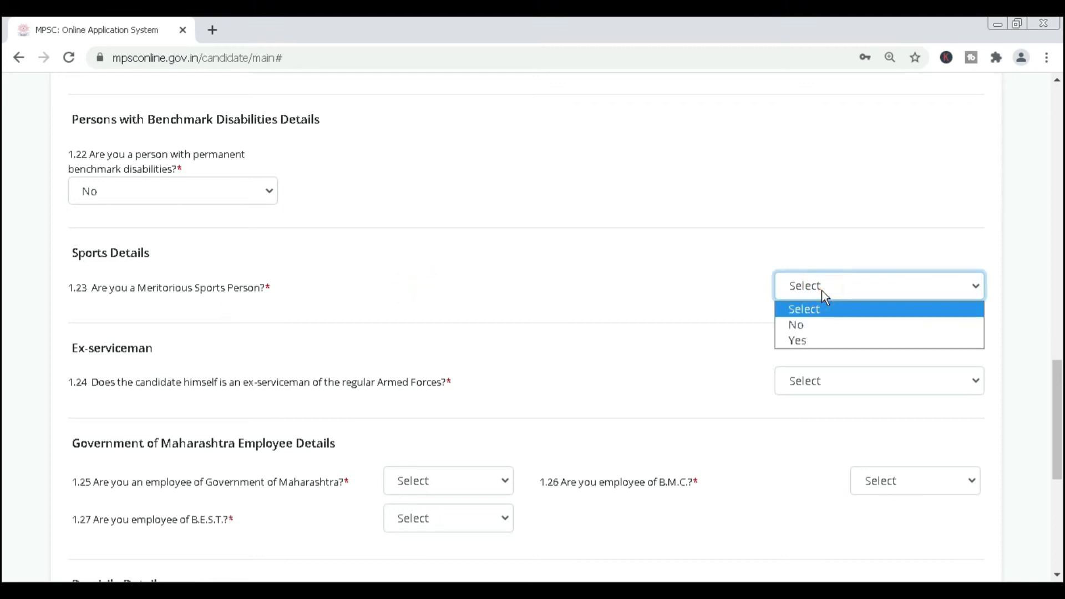
left_click(417, 288)
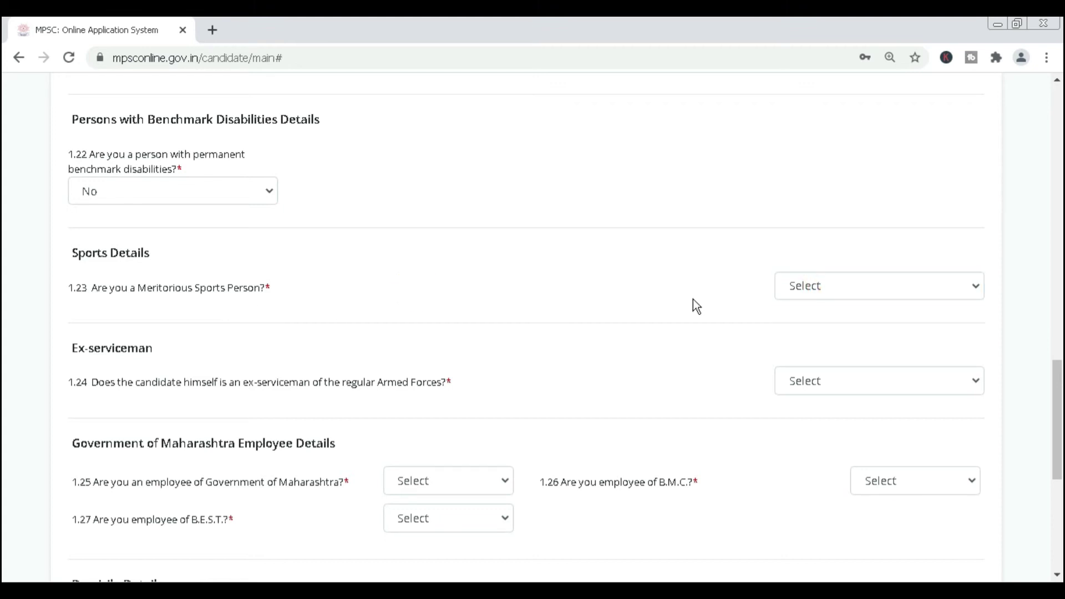
left_click(821, 292)
left_click(417, 288)
left_click(821, 291)
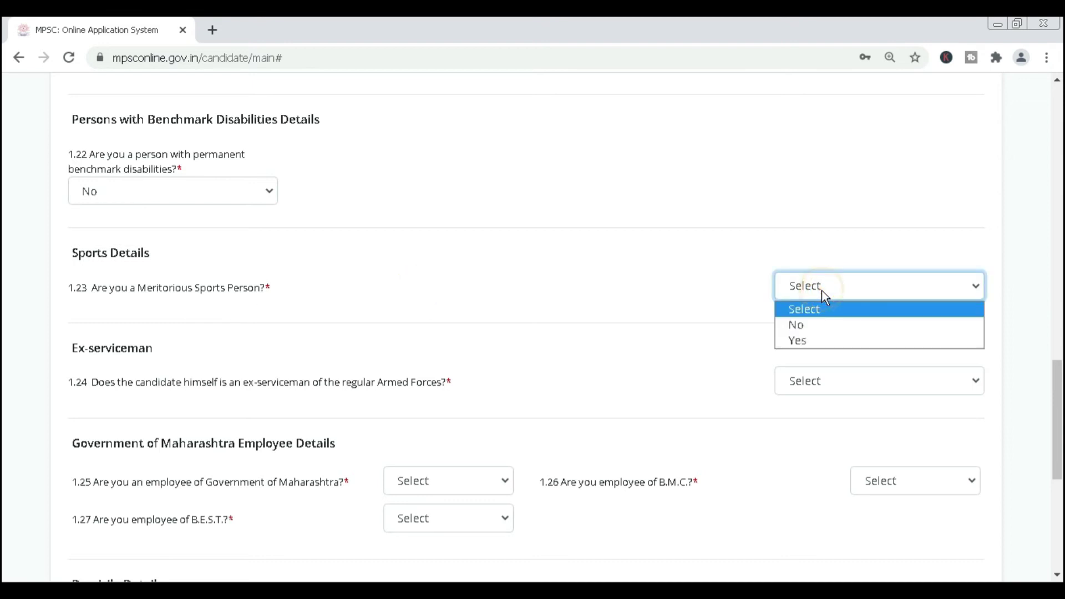
left_click(824, 328)
left_click(664, 353)
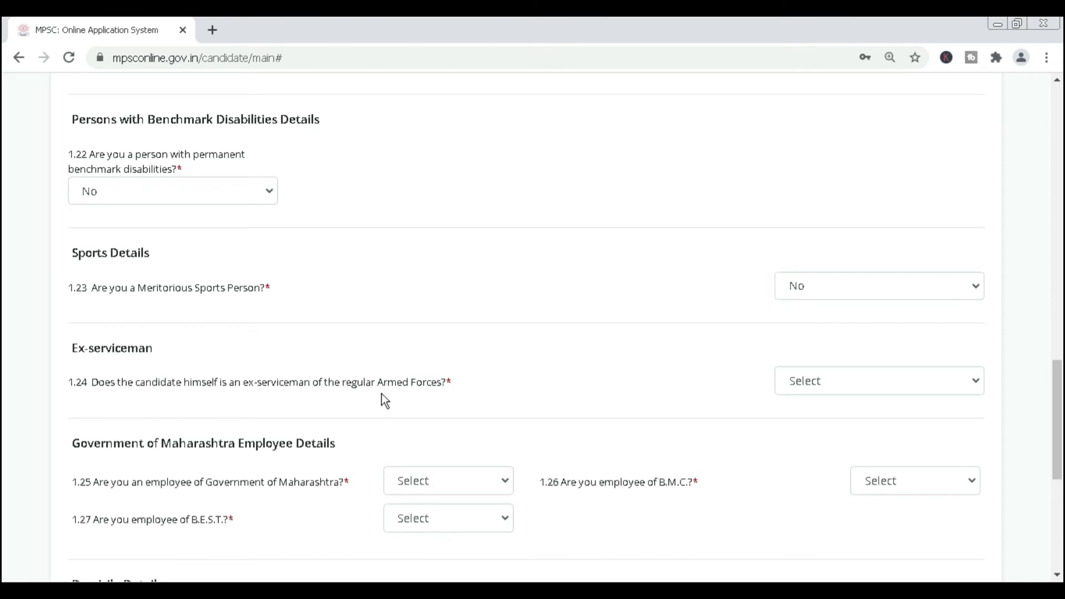
left_click(821, 382)
left_click(820, 423)
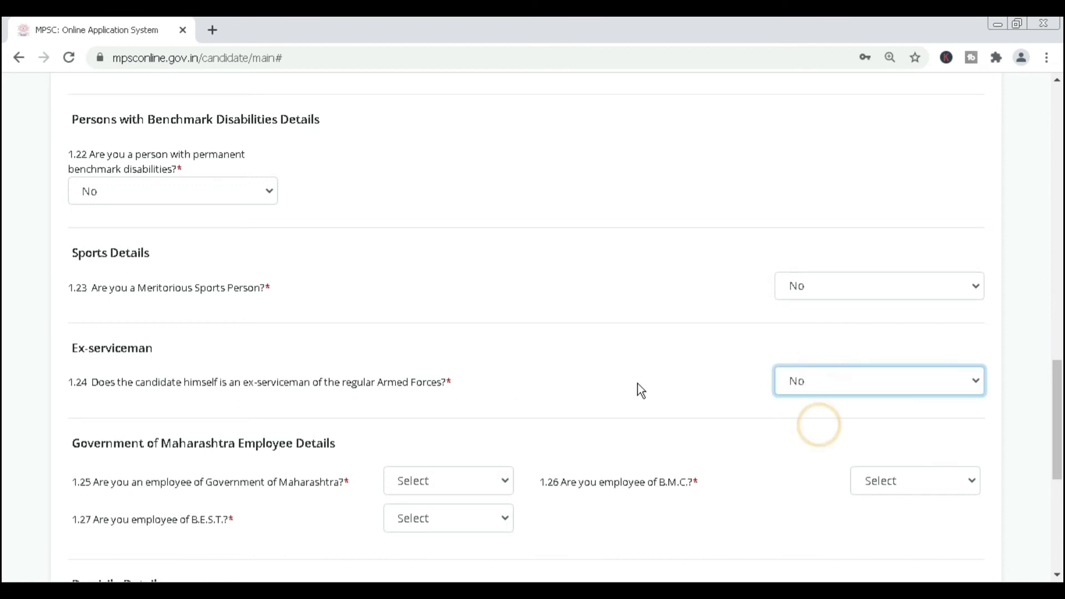
scroll(638, 384, "down", 3)
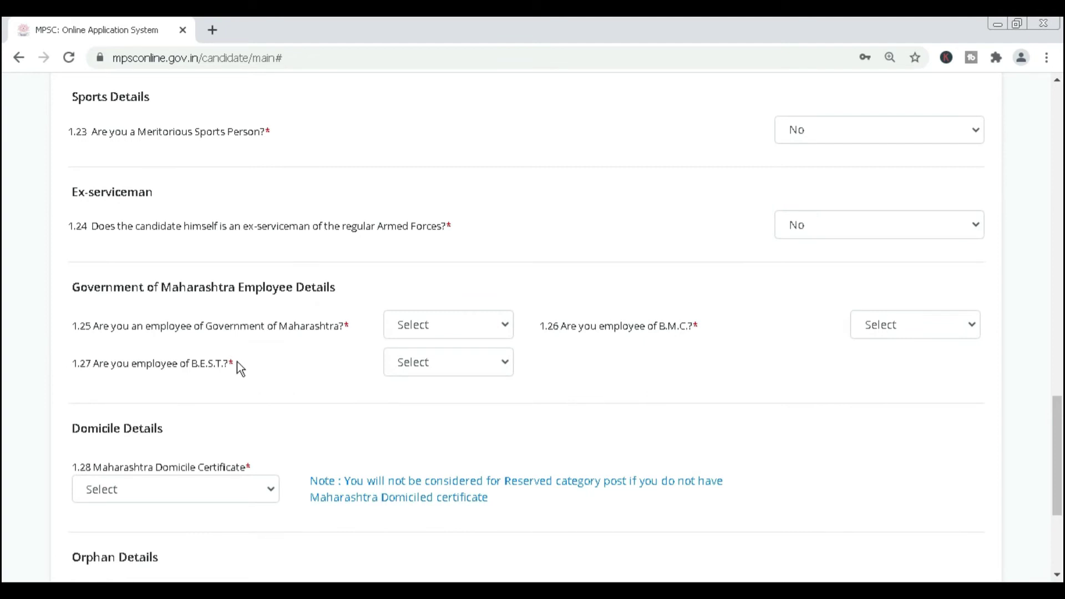
Answer No to the Maharashtra government, B.E.S.T. and B.M.C. employee questions.
left_click(449, 327)
left_click(438, 361)
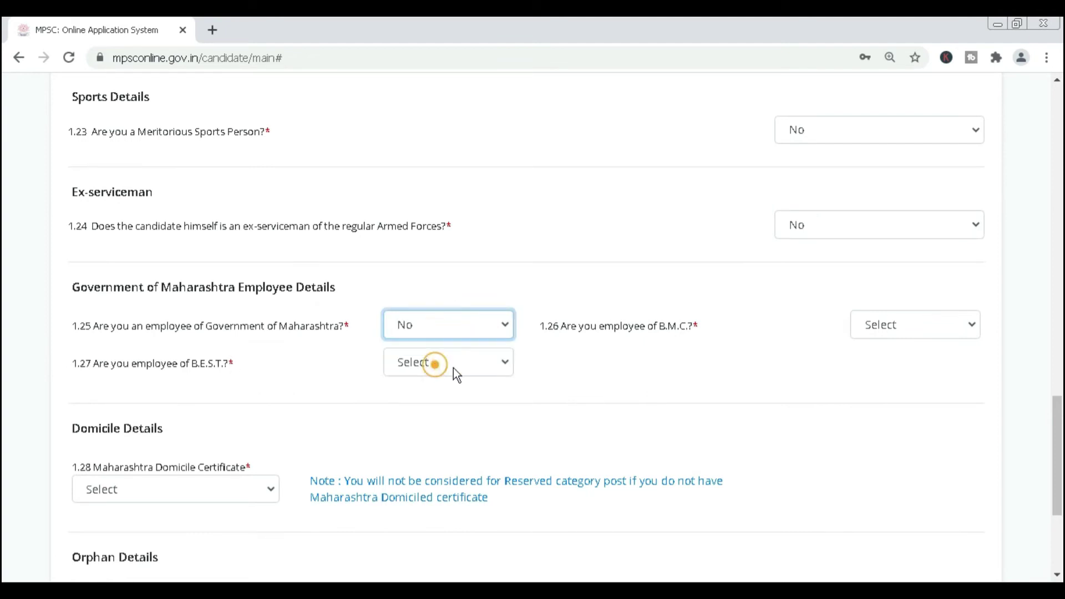
left_click(468, 361)
left_click(447, 400)
left_click(745, 383)
left_click(933, 335)
left_click(910, 366)
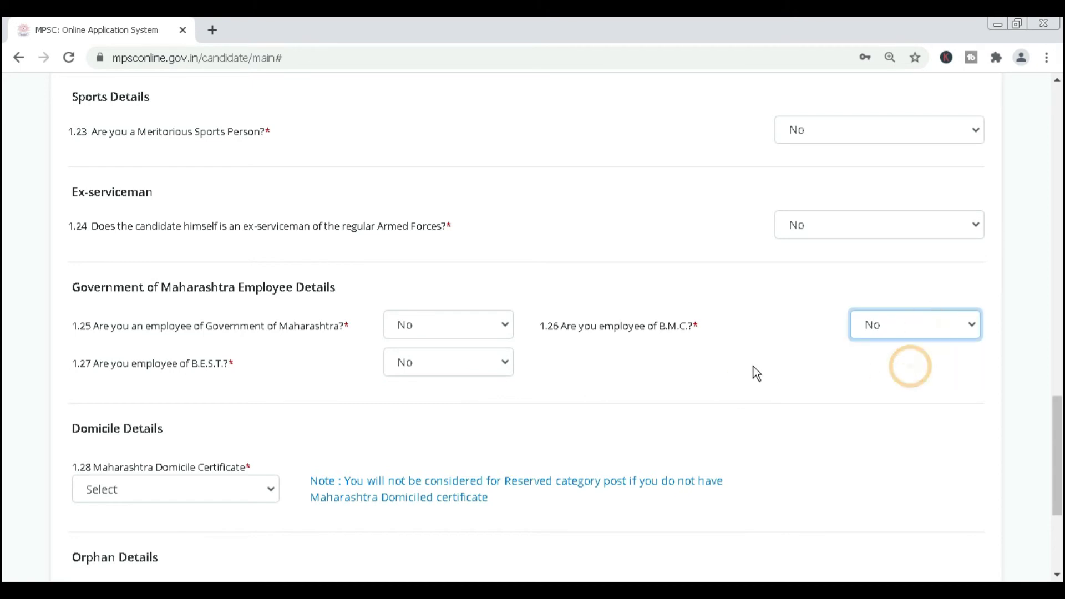
left_click(752, 369)
scroll(760, 366, "down", 3)
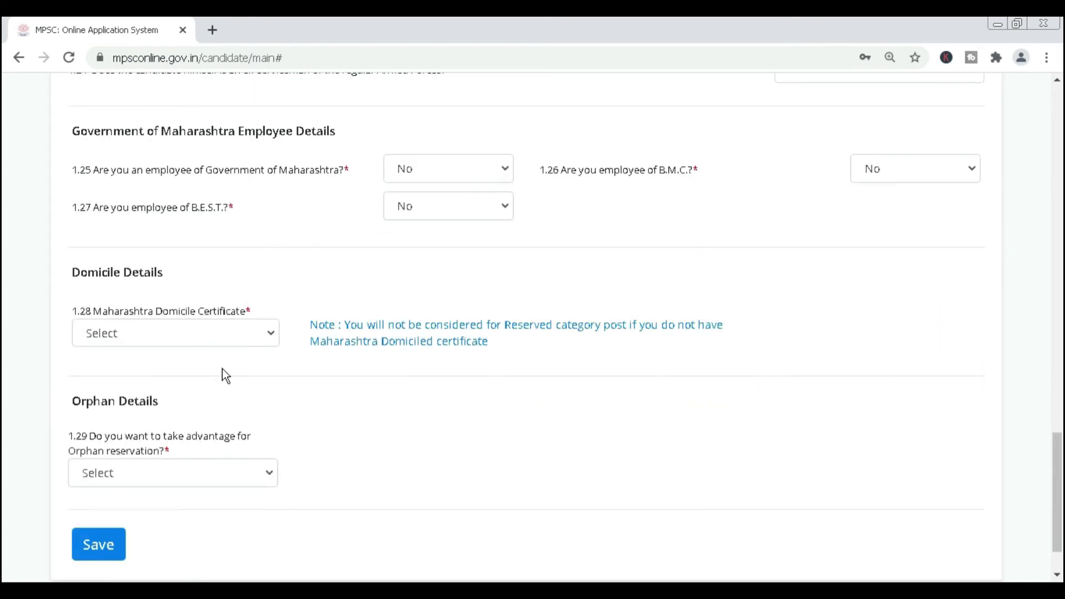
Answer Yes to holding a domicile certificate with its number available, and enter the number.
left_click(192, 333)
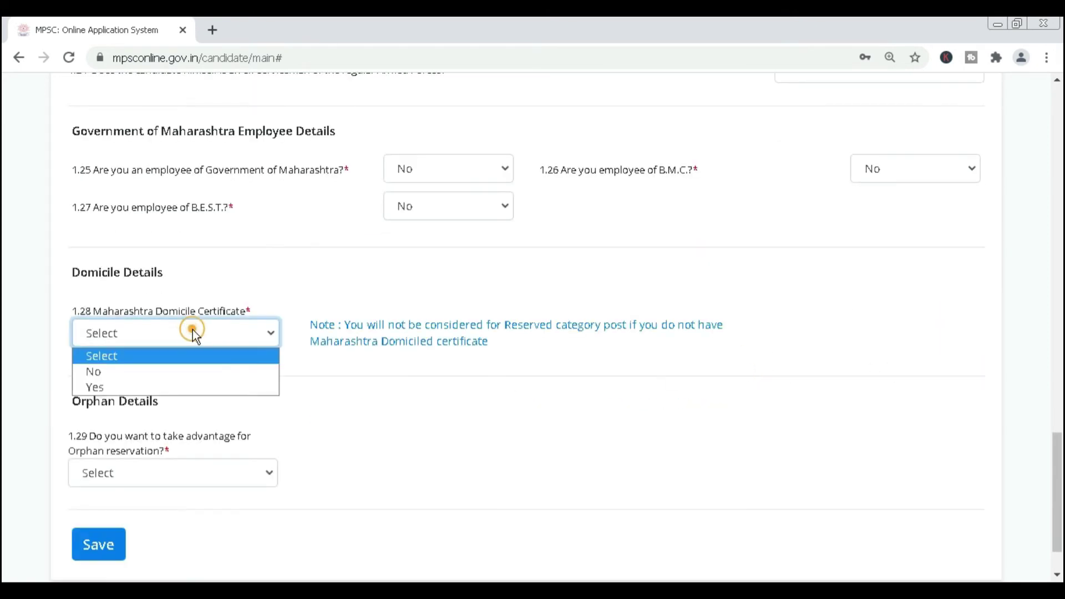
left_click(161, 382)
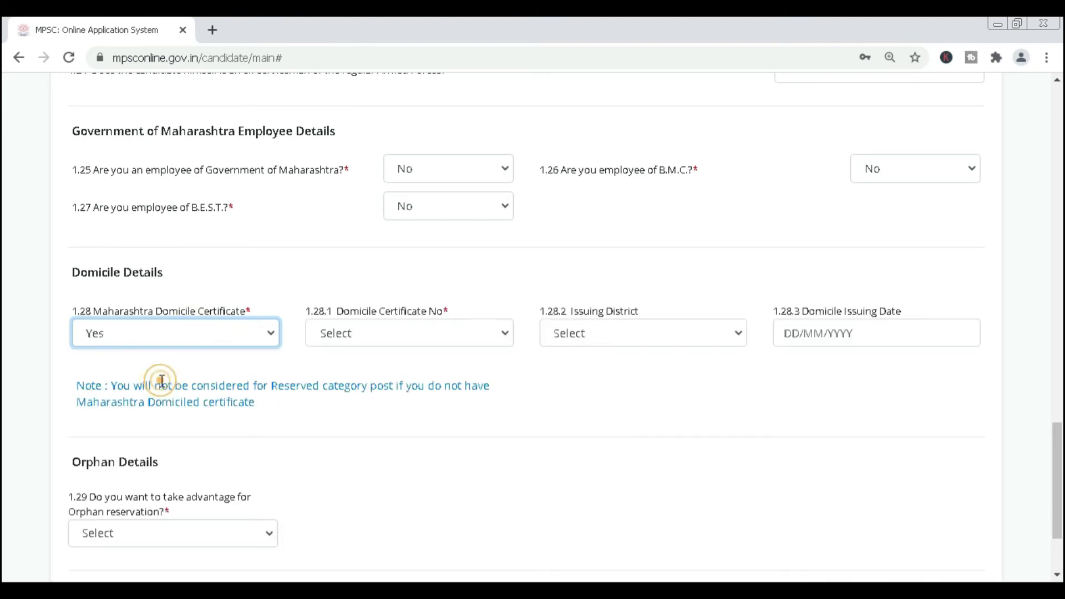
left_click(411, 334)
left_click(408, 370)
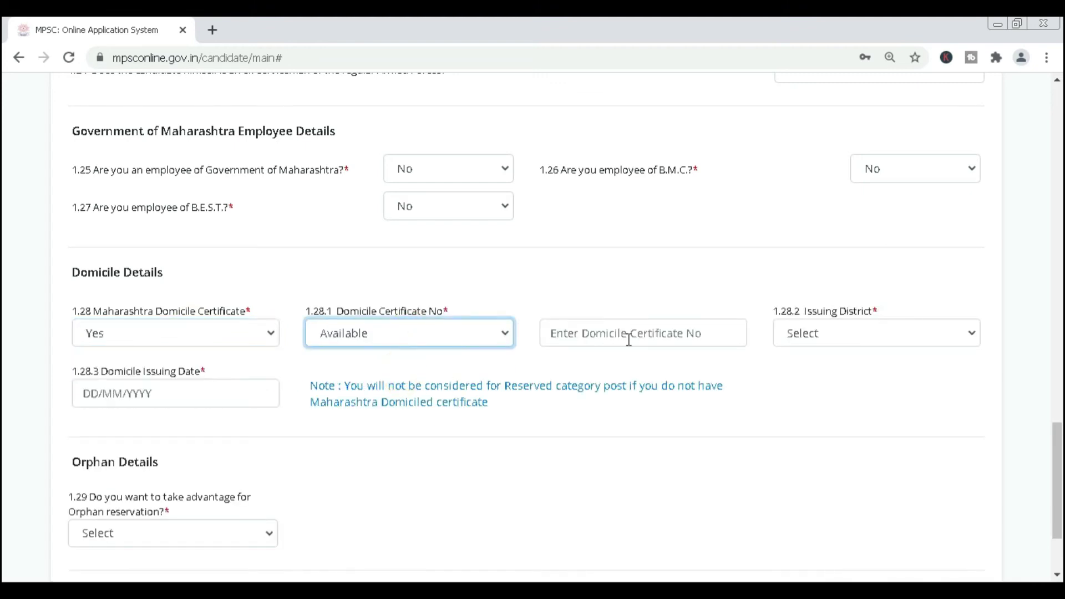
left_click(627, 333)
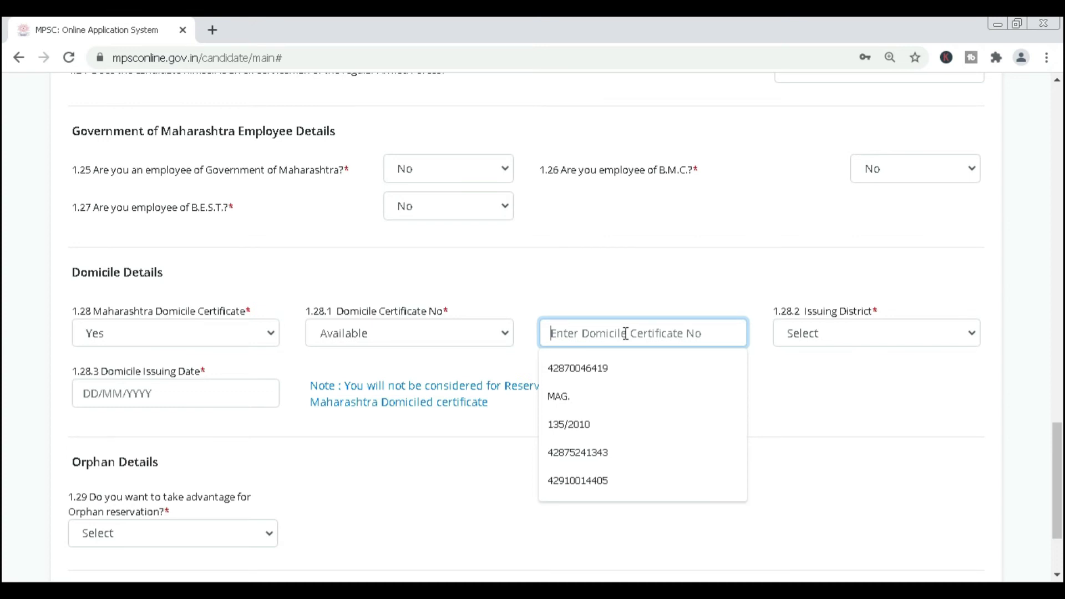
Set 1.29 orphan reservation to No and save Personal Information.
left_click(224, 401)
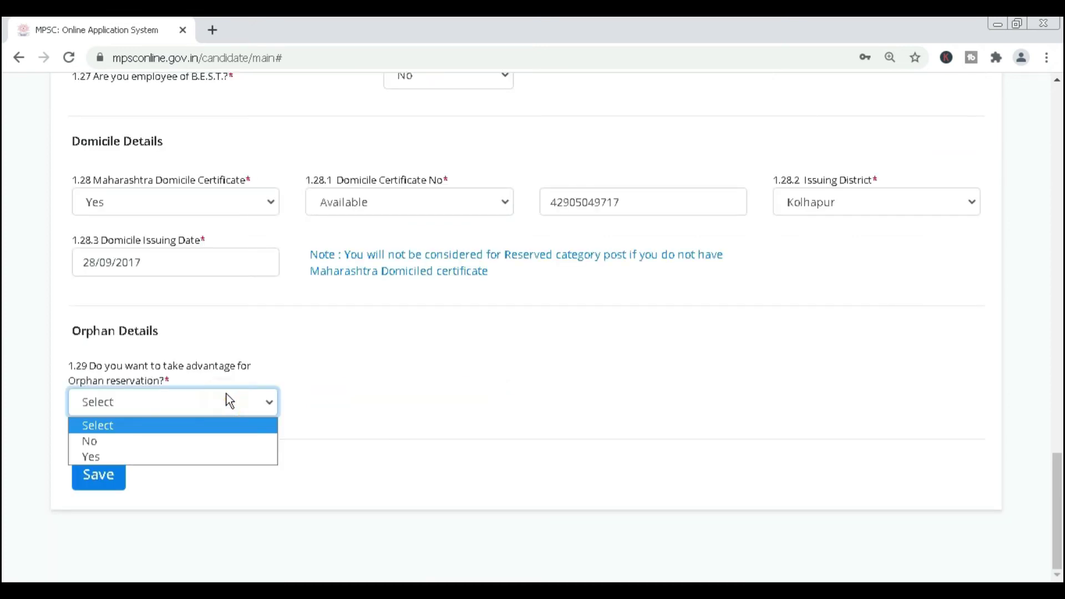
left_click(200, 440)
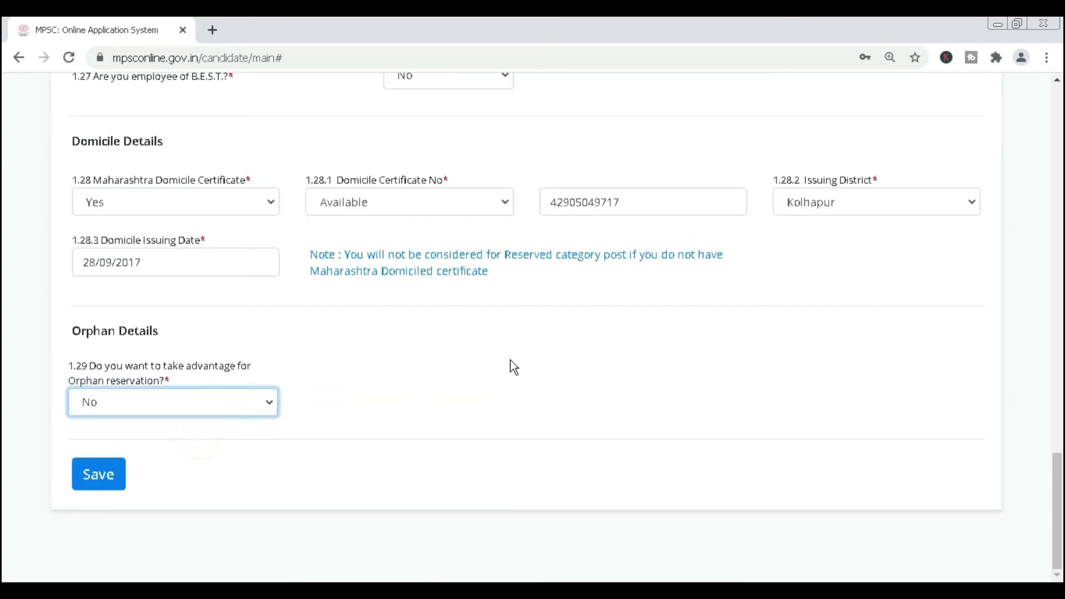
left_click(97, 477)
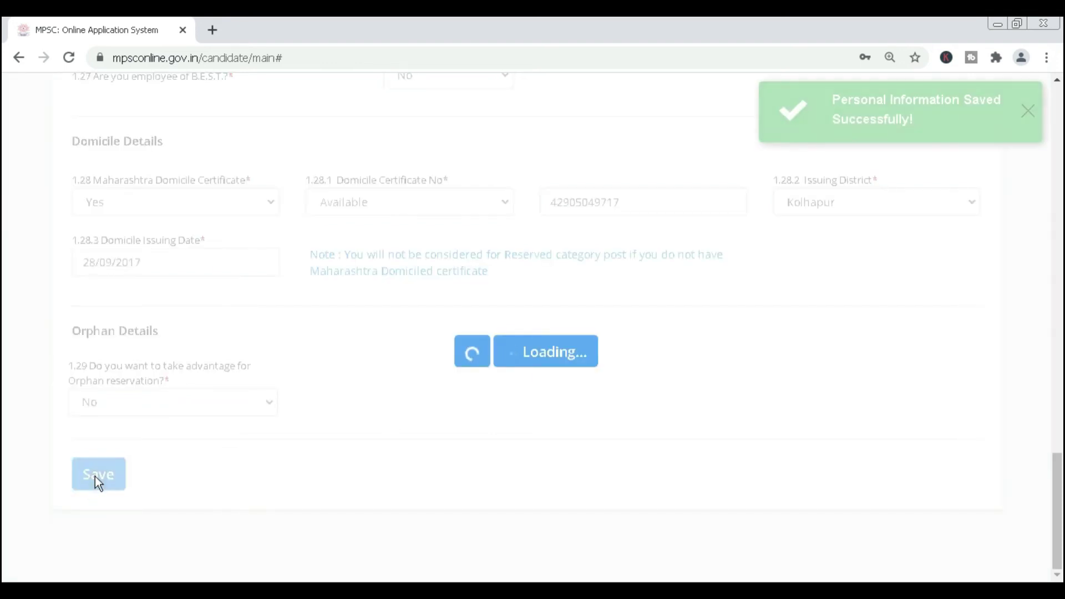
Fill in the permanent address so the correspondence address copies it, and save Address Information.
left_click(1028, 110)
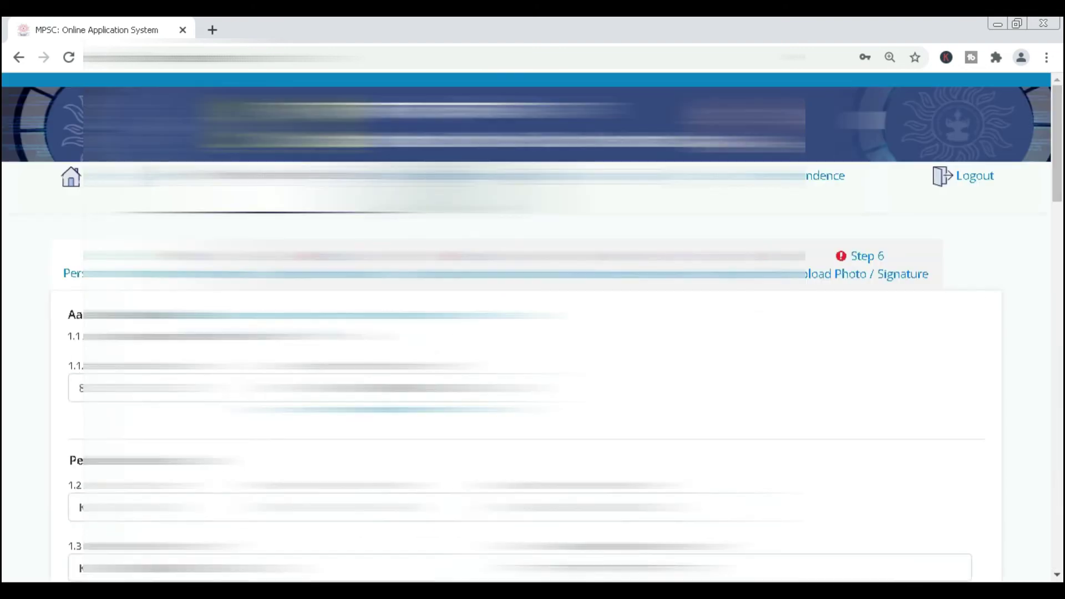
scroll(532, 327, "down", 3)
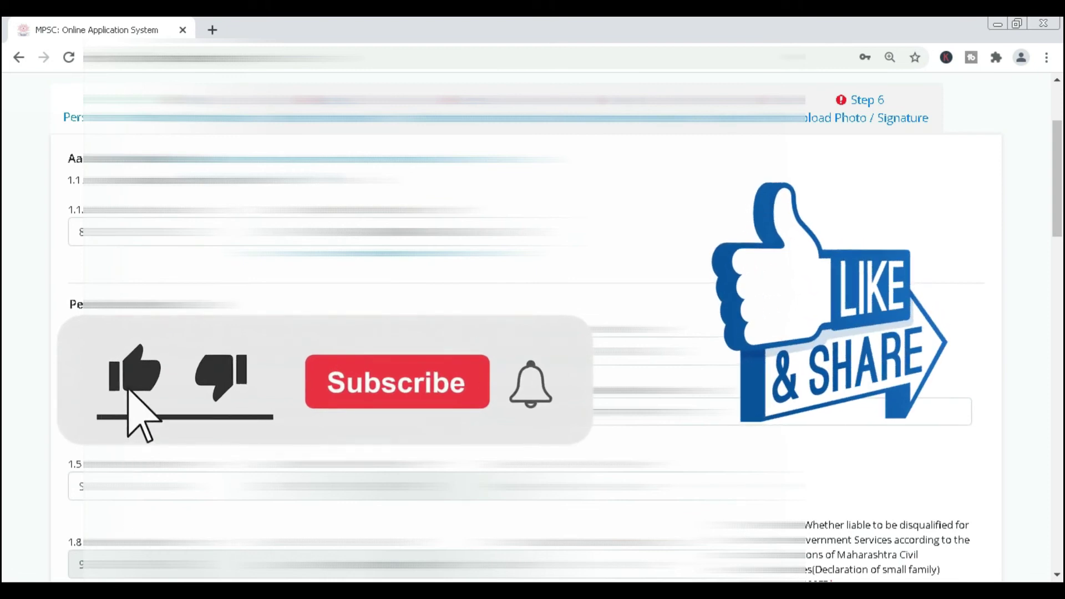
scroll(533, 328, "down", 1)
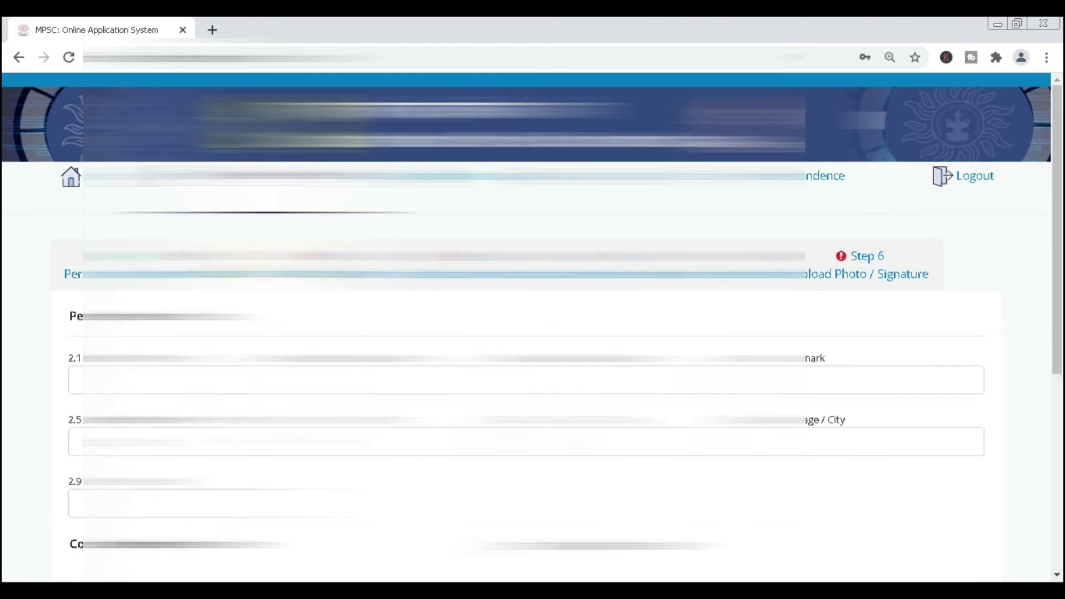
left_click(222, 380)
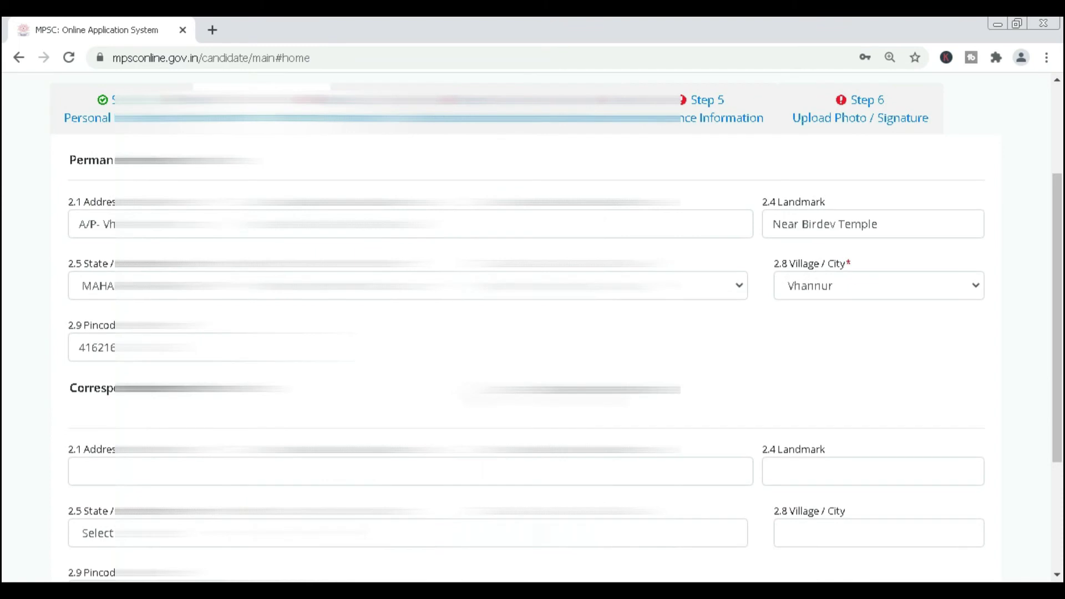
scroll(527, 333, "down", 3)
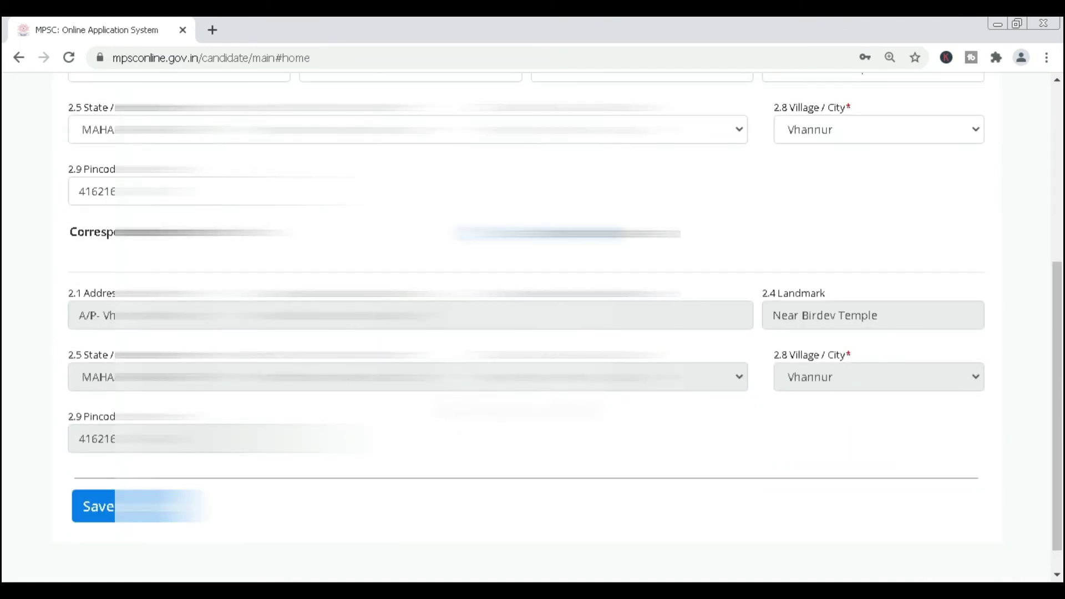
scroll(115, 475, "down", 1)
left_click(114, 476)
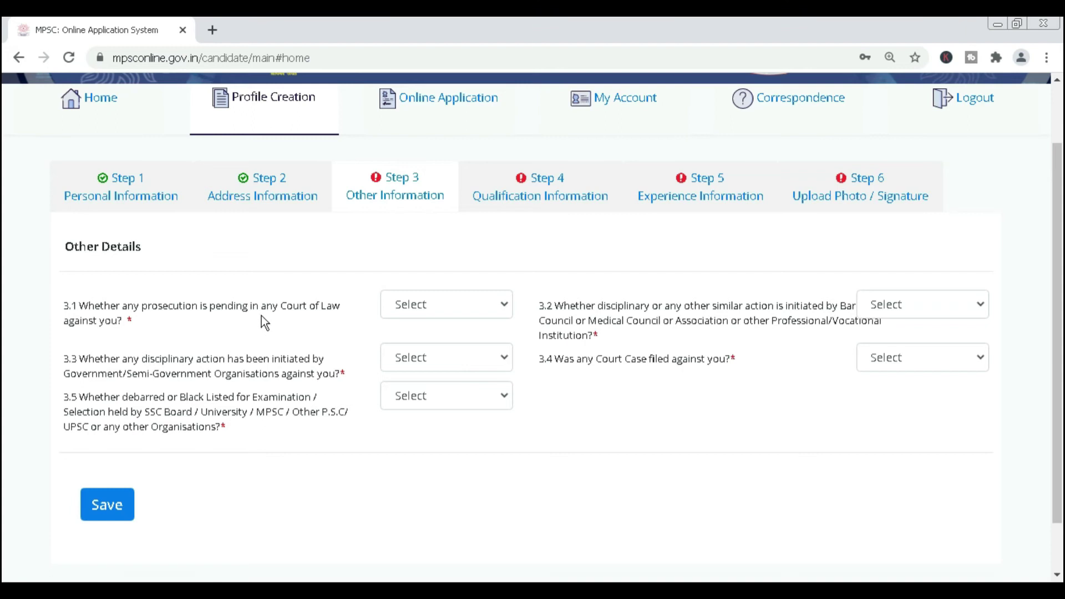
Answer No to pending prosecution, Government and professional body disciplinary action, and debarment.
left_click(476, 304)
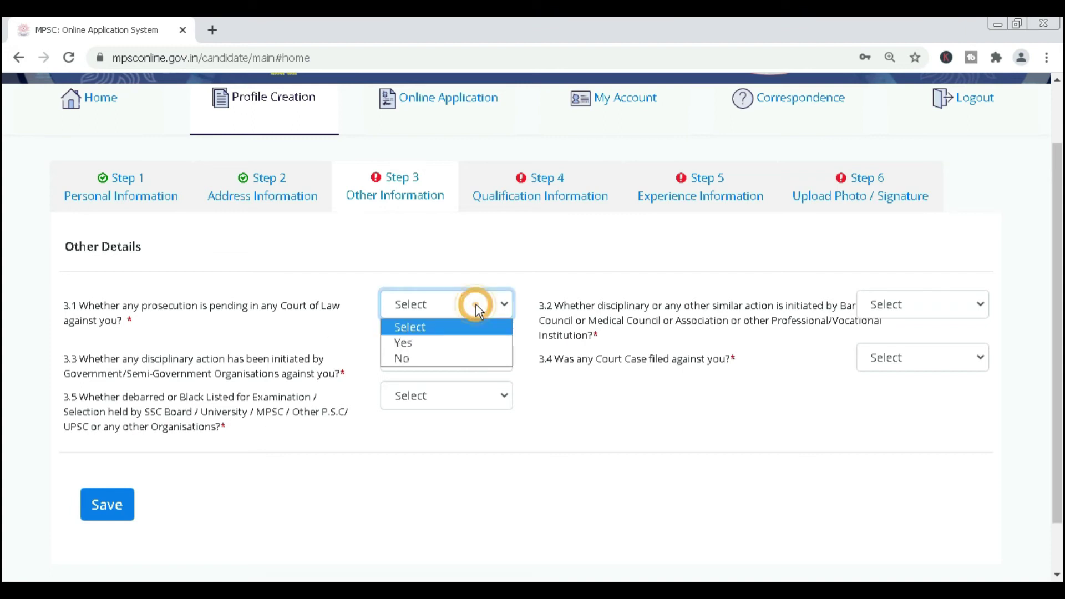
left_click(449, 357)
left_click(445, 357)
left_click(435, 408)
left_click(446, 447)
left_click(468, 394)
left_click(416, 450)
left_click(551, 446)
left_click(944, 302)
left_click(909, 359)
left_click(884, 414)
left_click(947, 359)
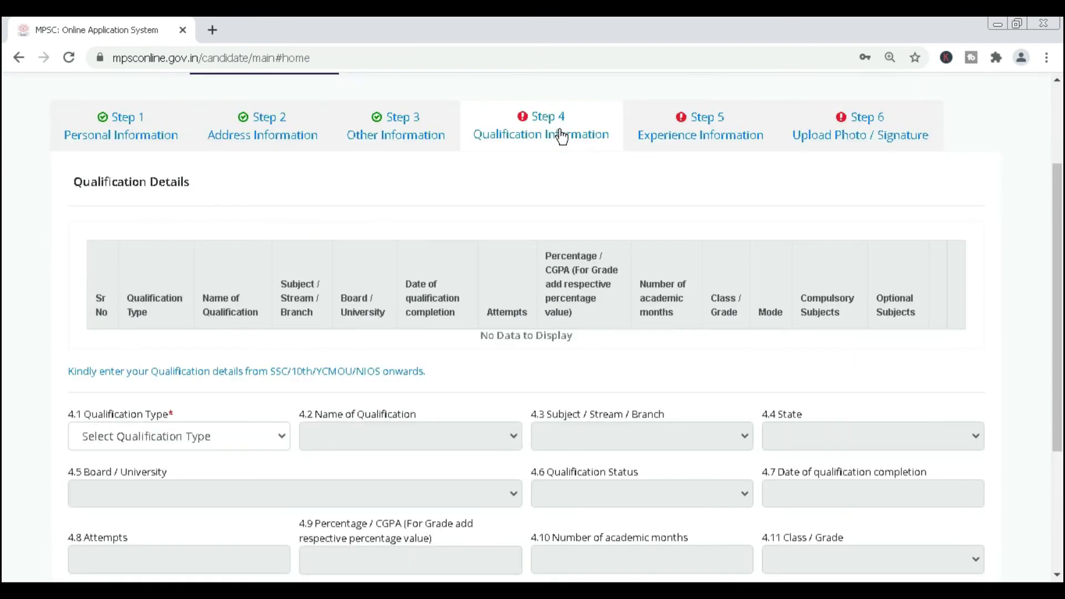
Choose SSC as both the qualification type and qualification name.
scroll(558, 139, "down", 3)
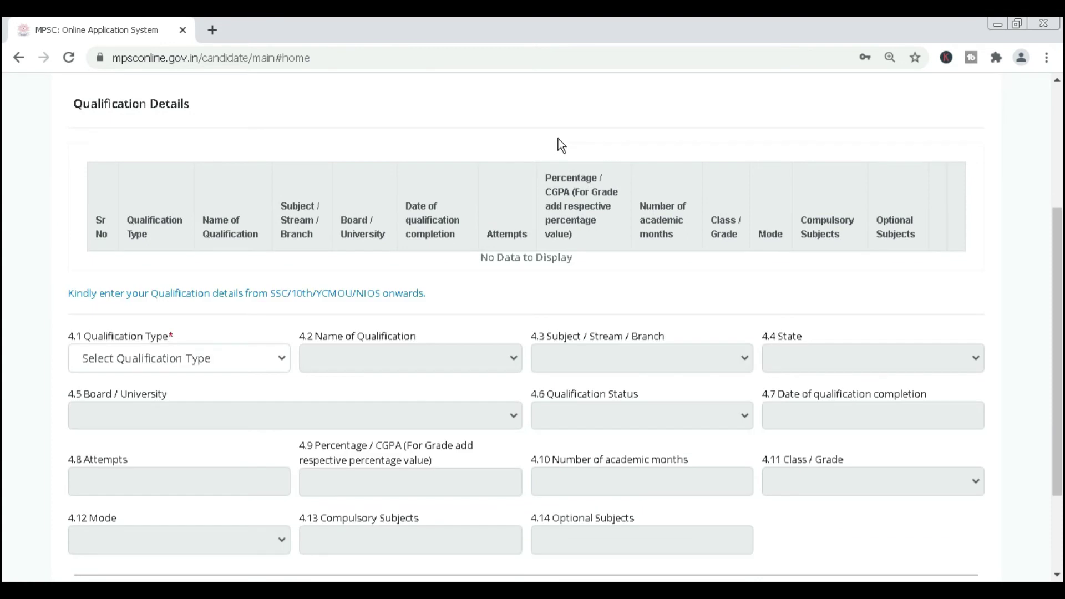
scroll(332, 333, "down", 1)
left_click(284, 287)
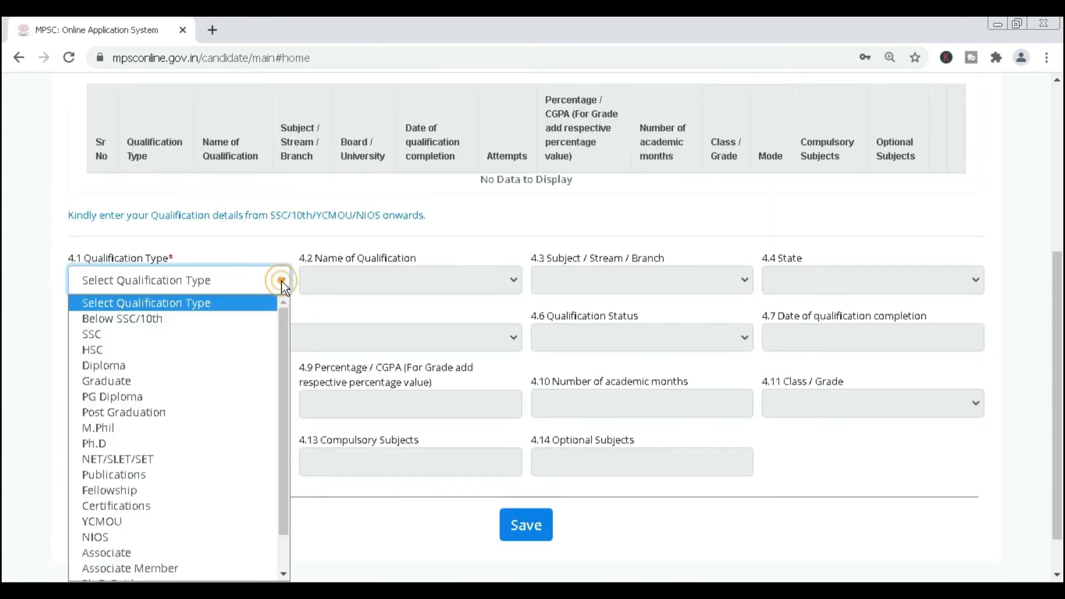
left_click(201, 338)
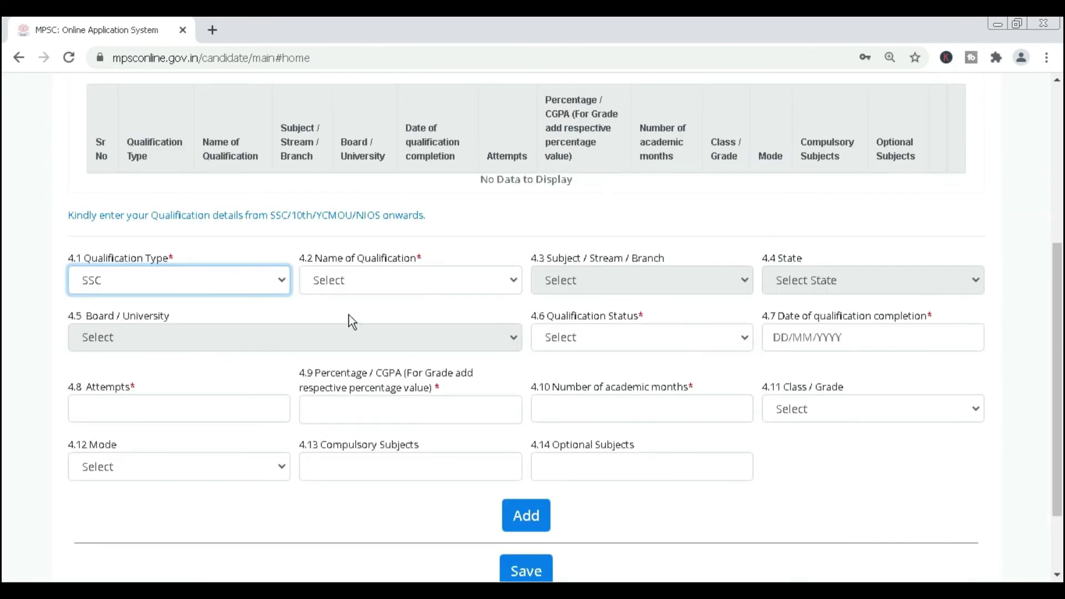
left_click(394, 289)
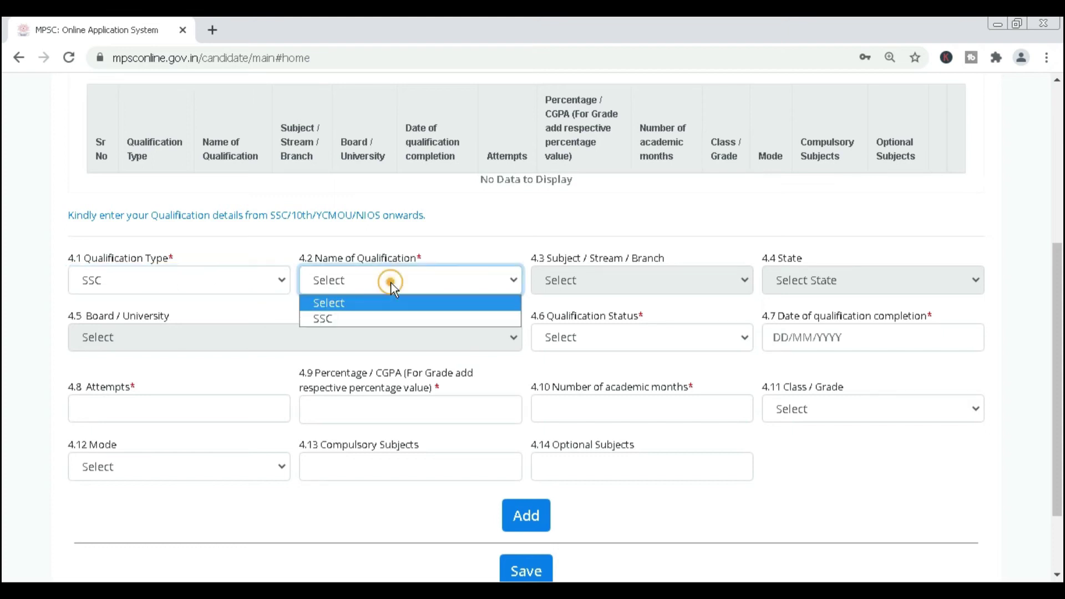
left_click(365, 316)
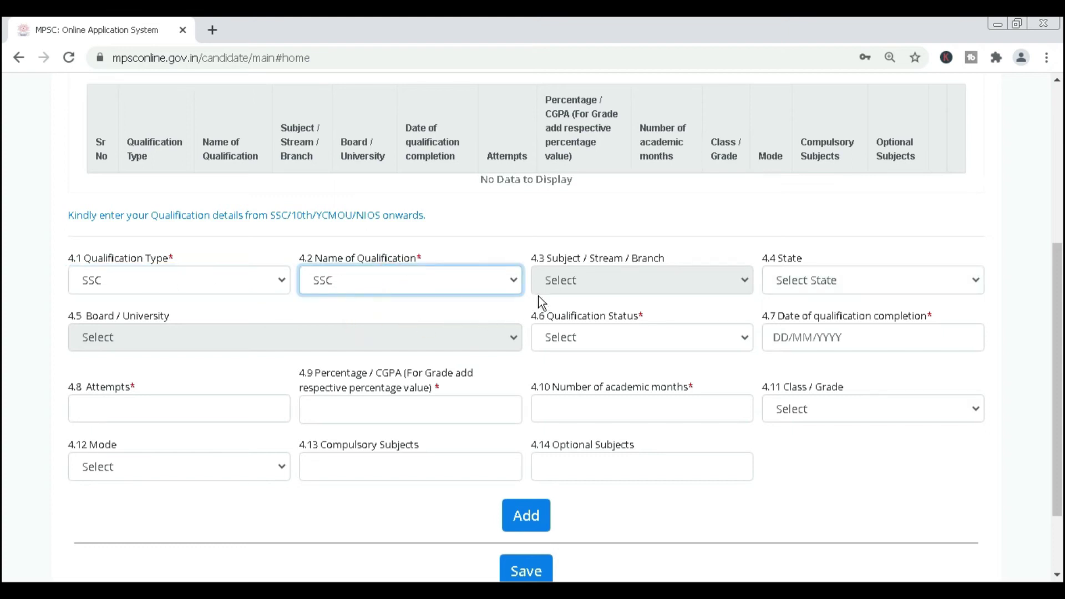
left_click(654, 238)
Set the state to MAHARASHTRA and the board to State Board.
scroll(654, 239, "down", 2)
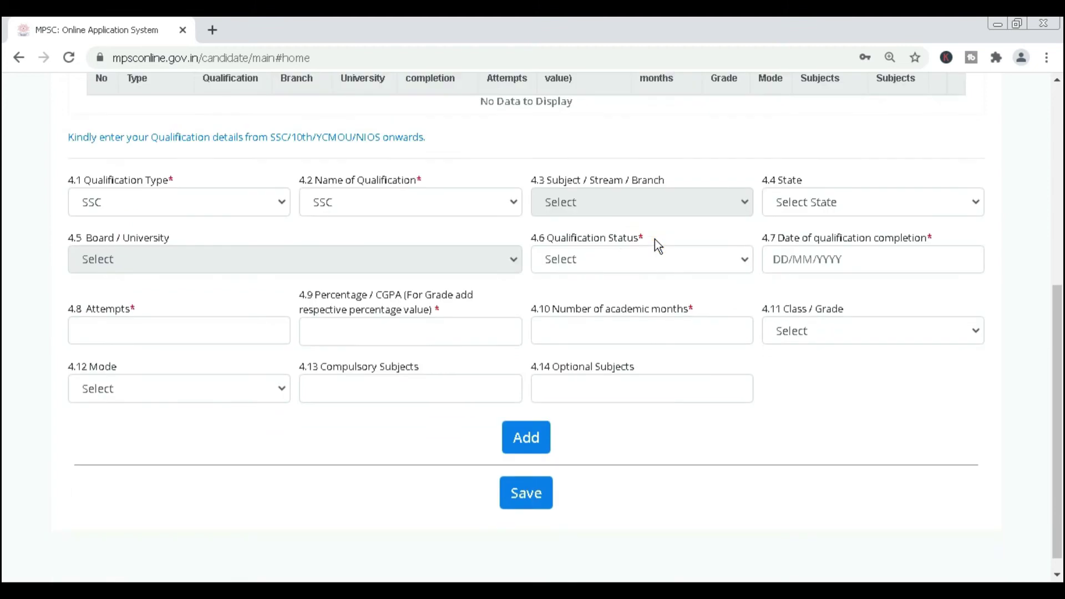
left_click(630, 199)
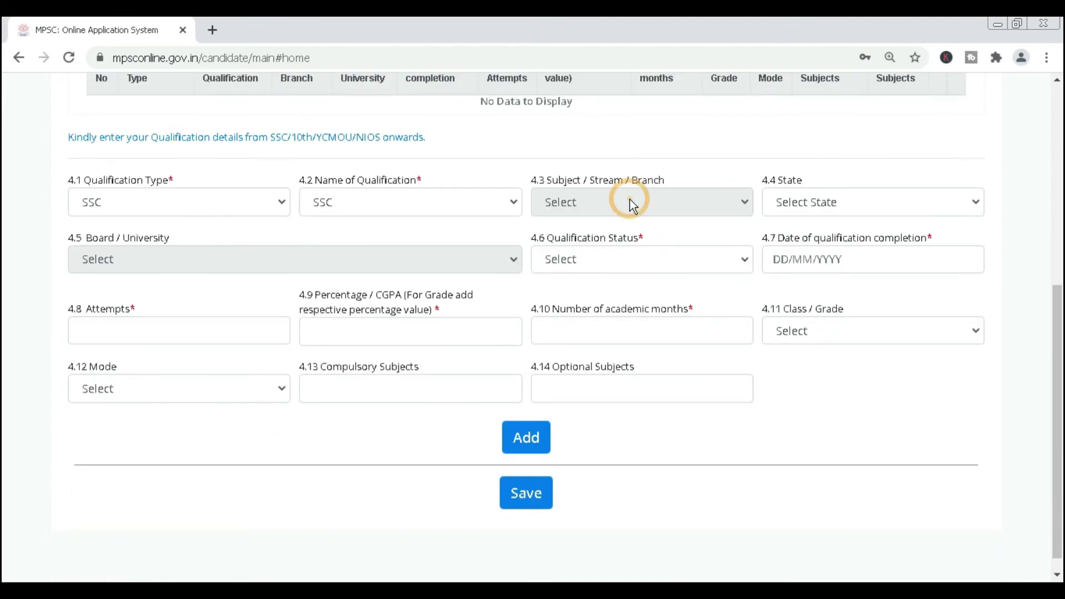
left_click(819, 201)
scroll(888, 516, "down", 1)
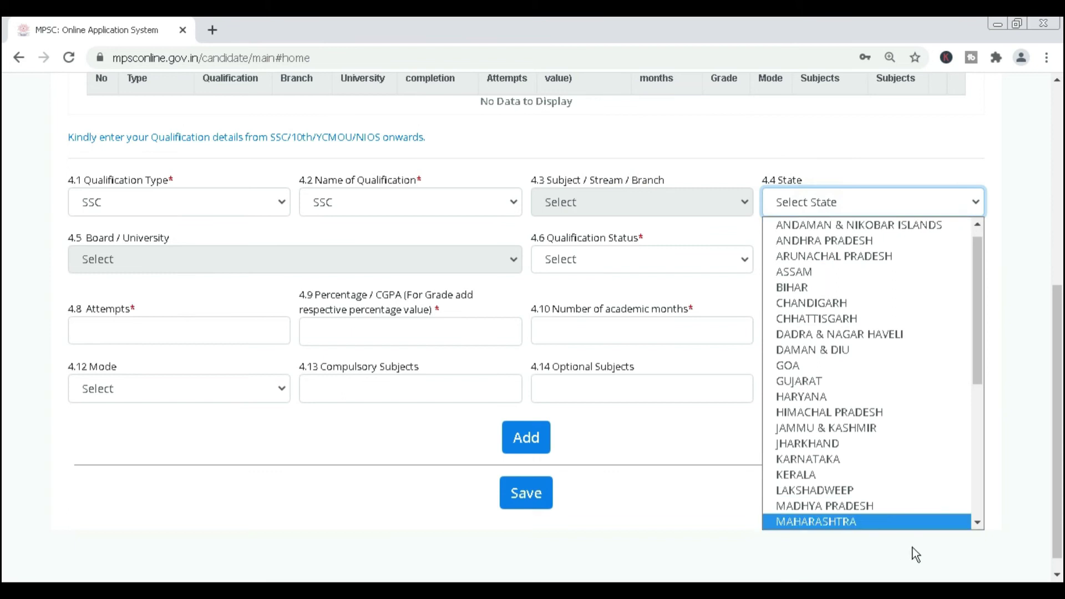
left_click(888, 521)
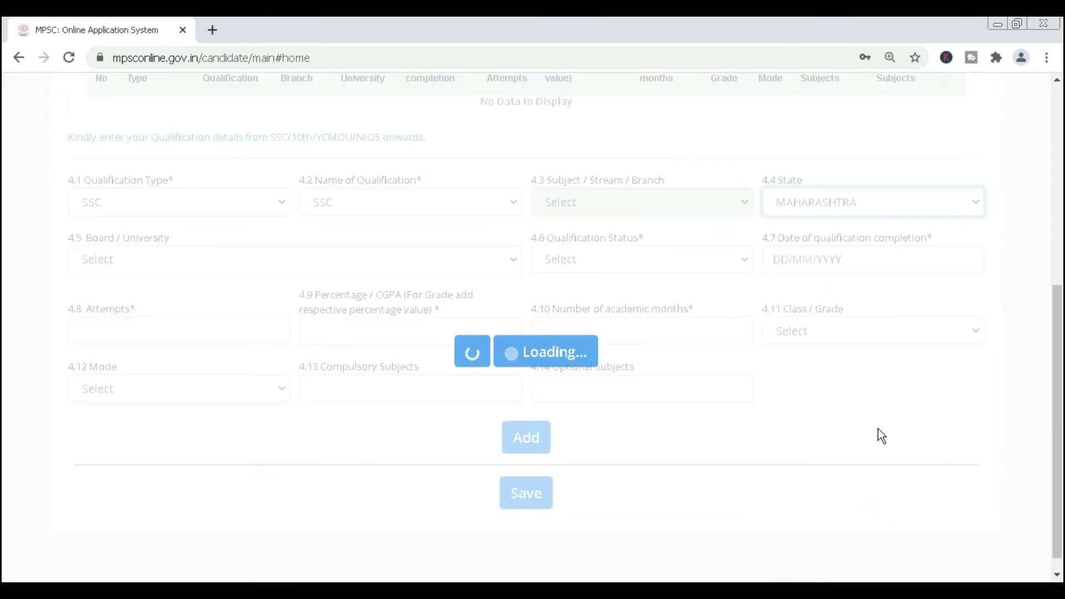
left_click(881, 435)
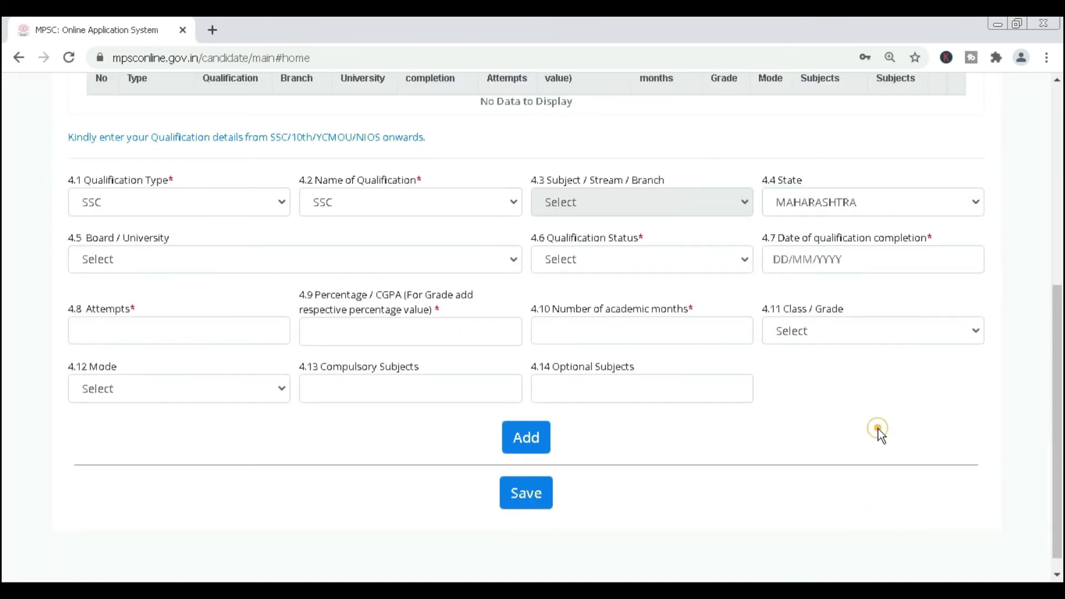
left_click(257, 259)
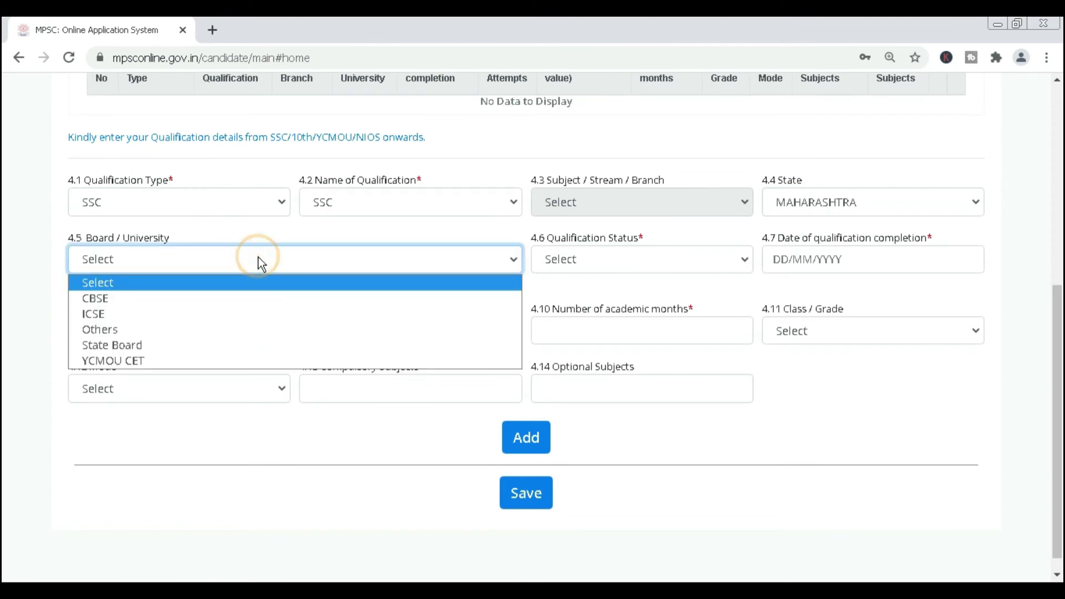
left_click(204, 345)
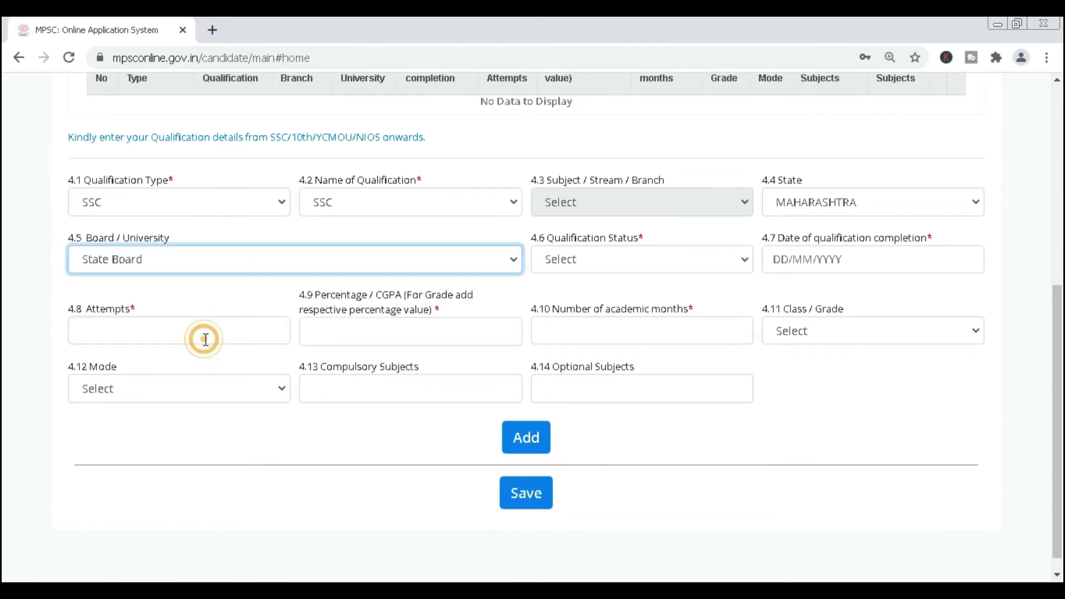
left_click(605, 284)
Mark the SSC as Passed and pick the 08/06/2015 completion date.
left_click(607, 262)
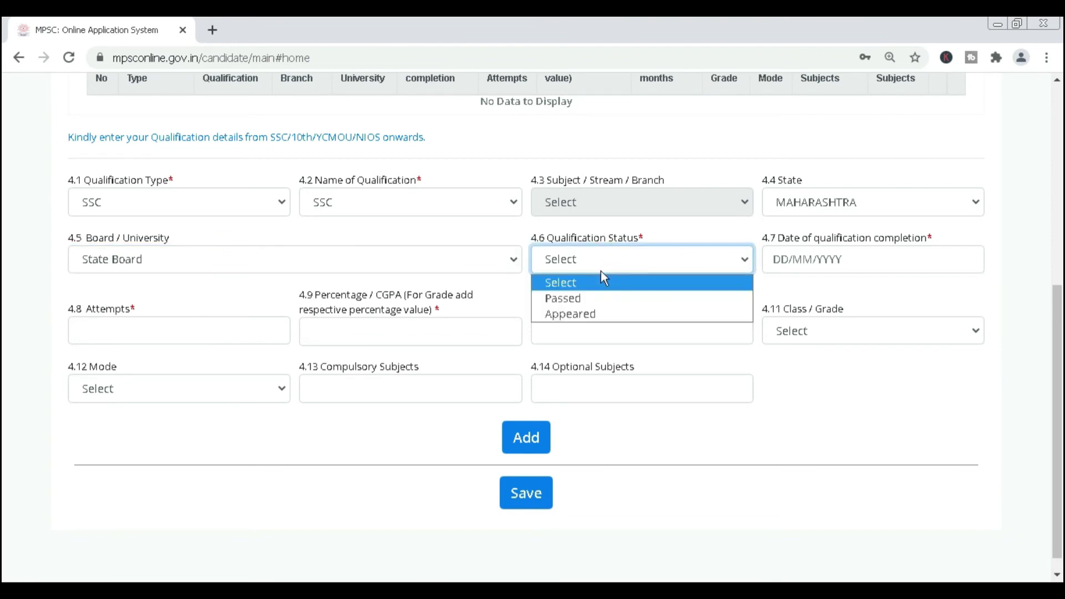
left_click(587, 298)
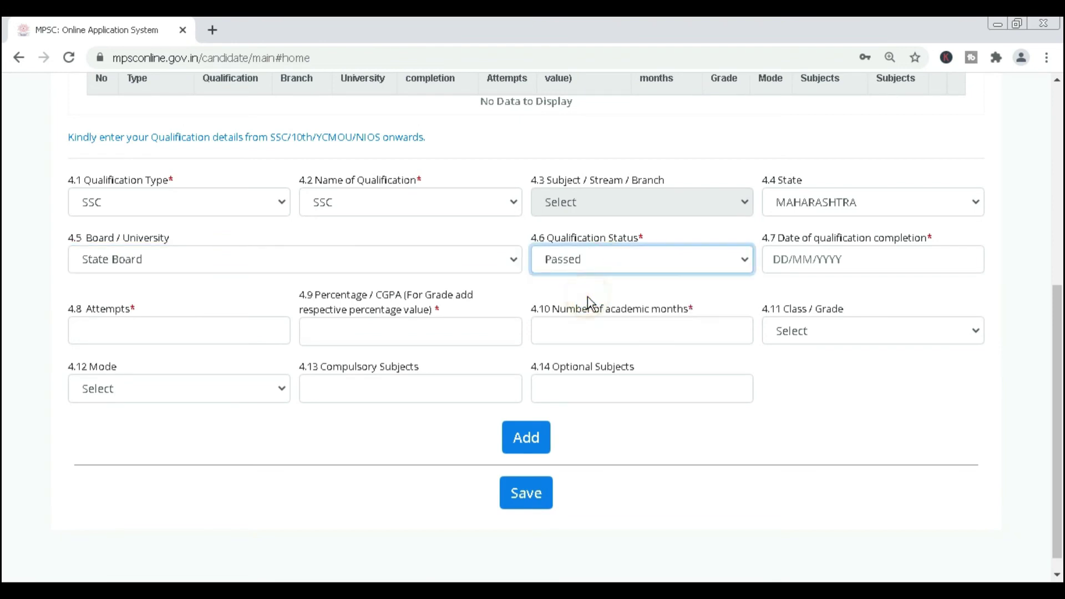
left_click(791, 259)
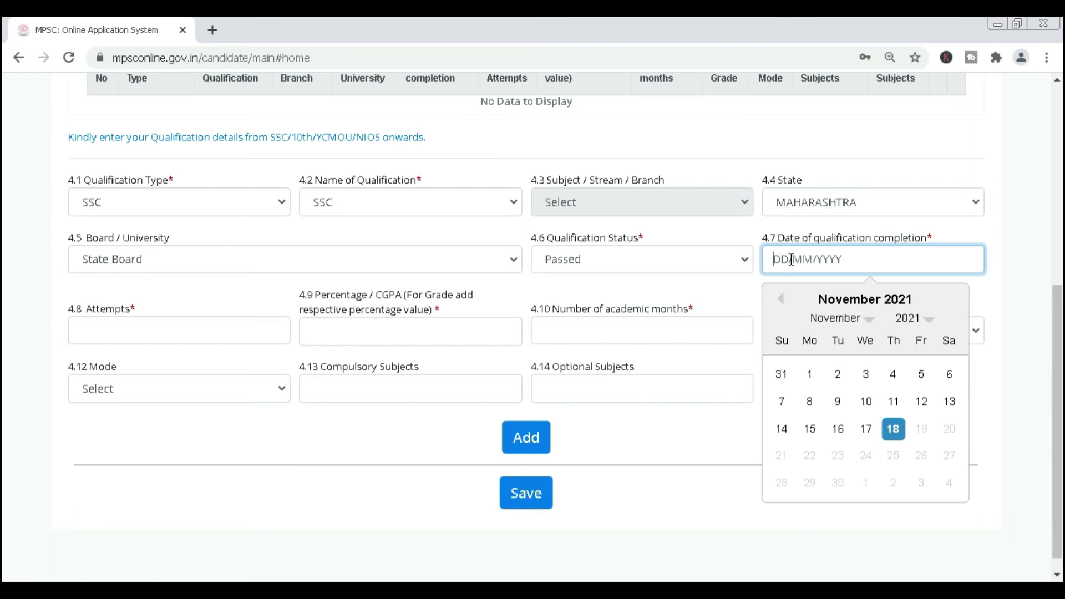
left_click(922, 320)
scroll(899, 366, "down", 1)
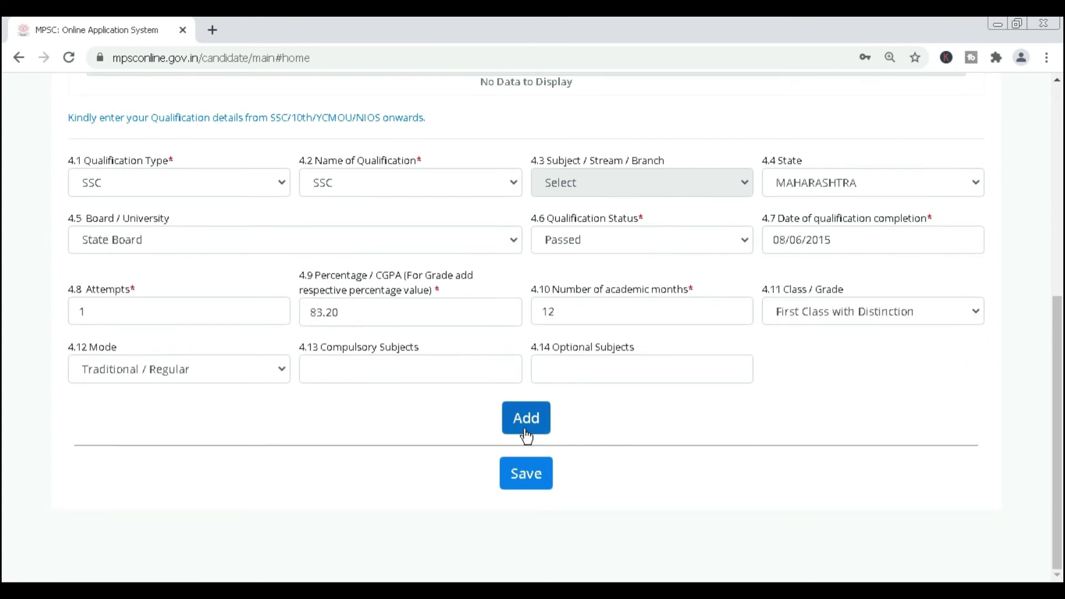
Add the SSC qualification row to the table.
left_click(527, 421)
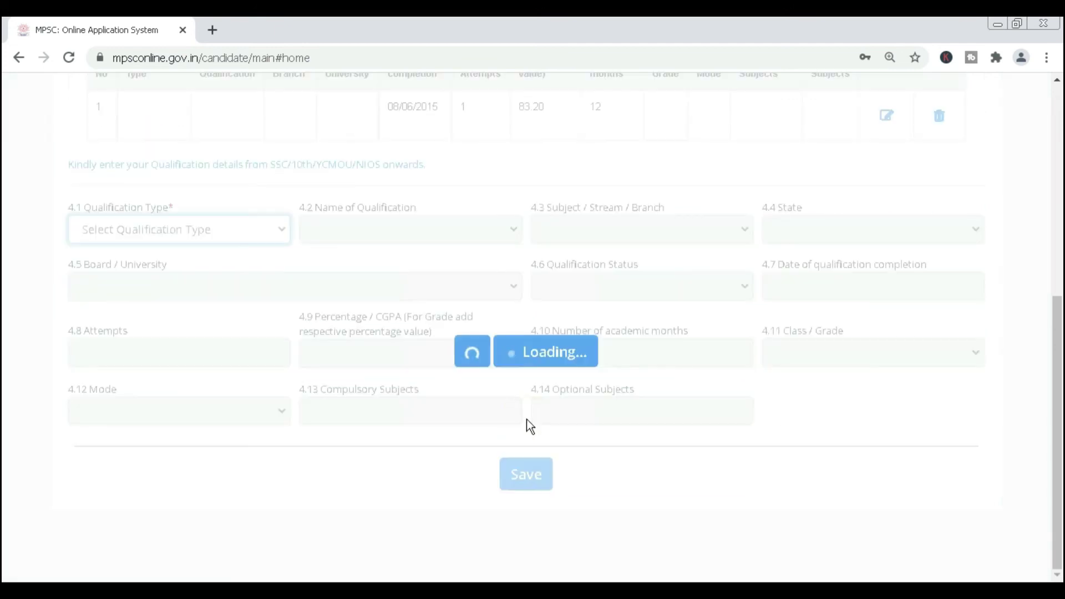
scroll(527, 418, "up", 5)
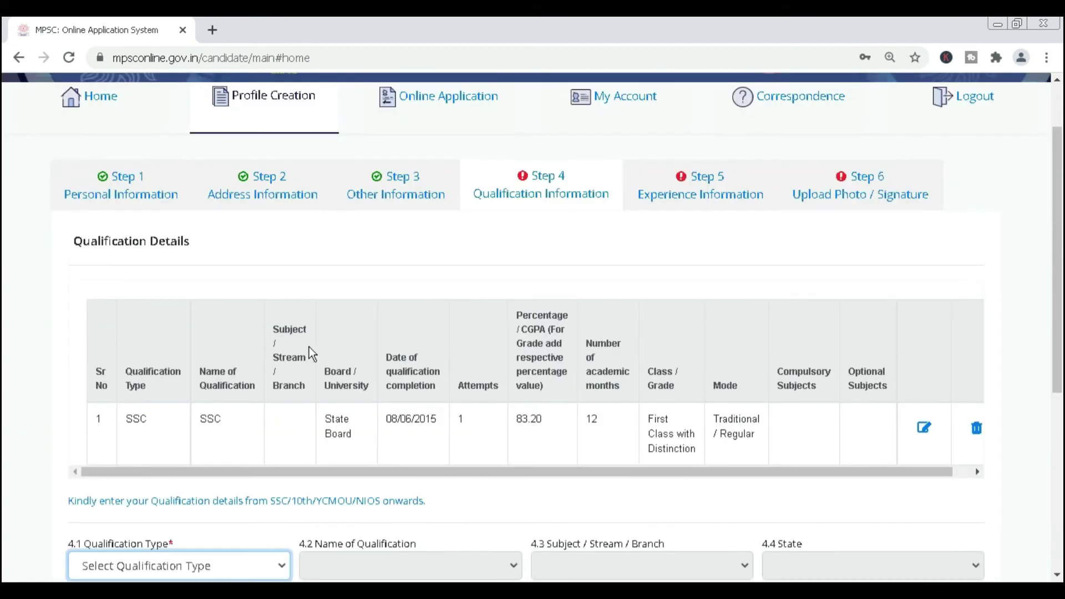
scroll(306, 442, "down", 3)
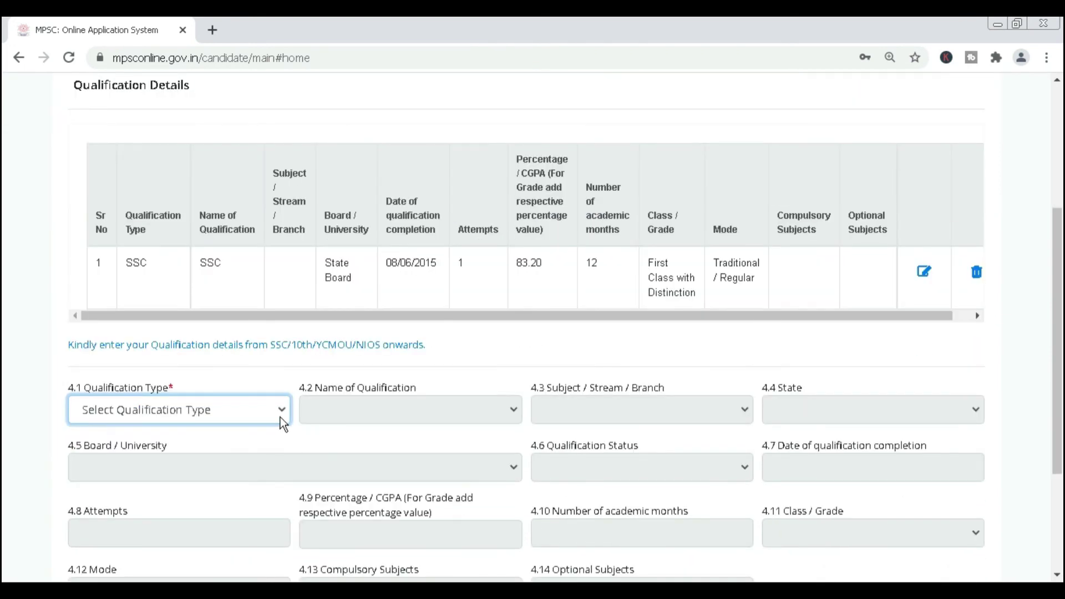
Enter the HSC Science qualification, then choose Graduate as the next qualification type.
left_click(279, 409)
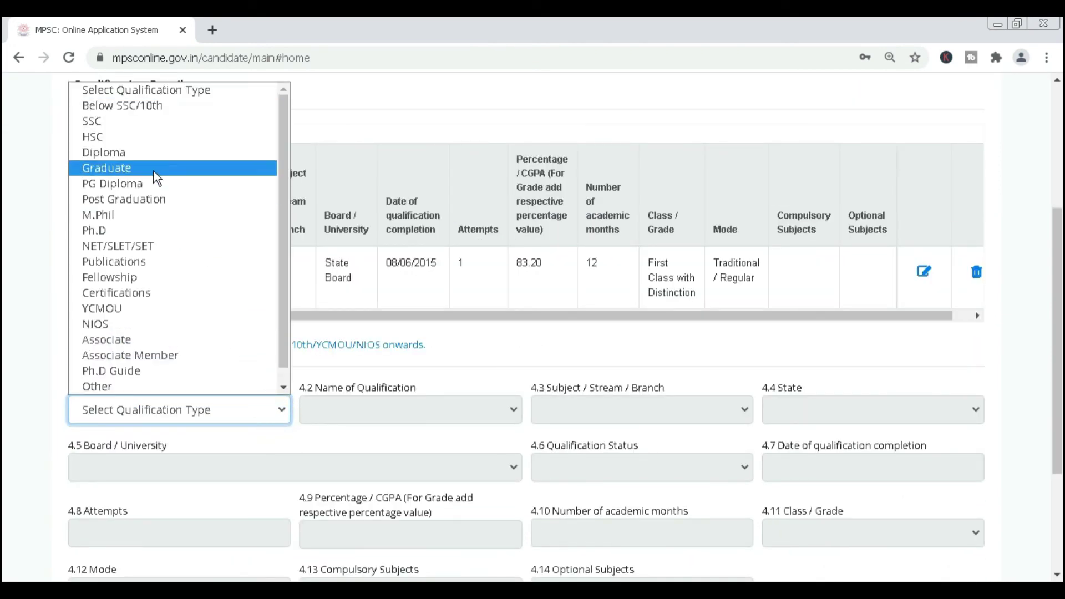
left_click(160, 138)
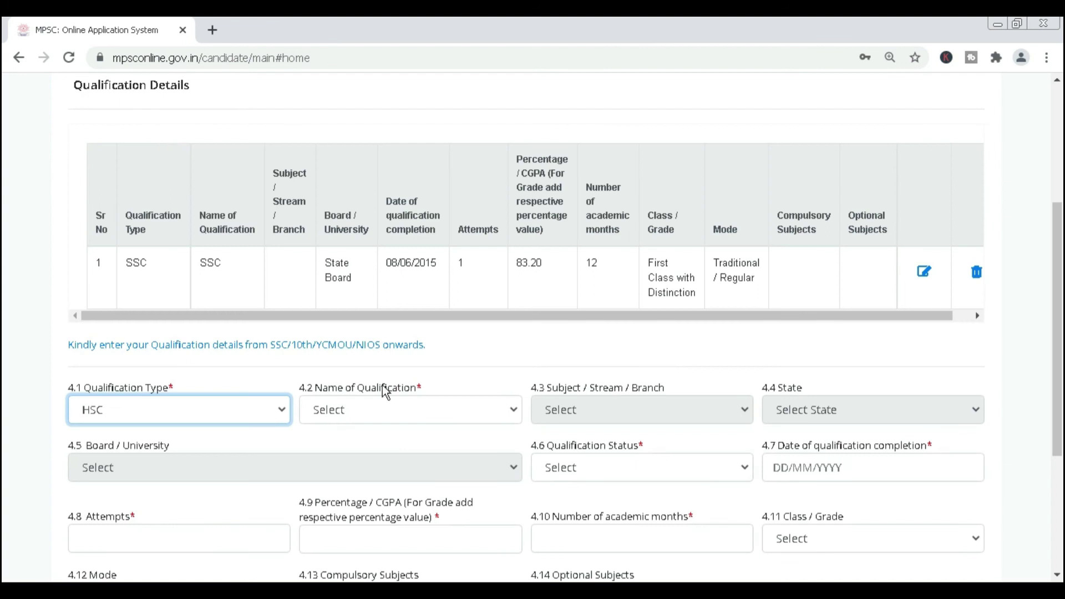
left_click(396, 411)
left_click(380, 448)
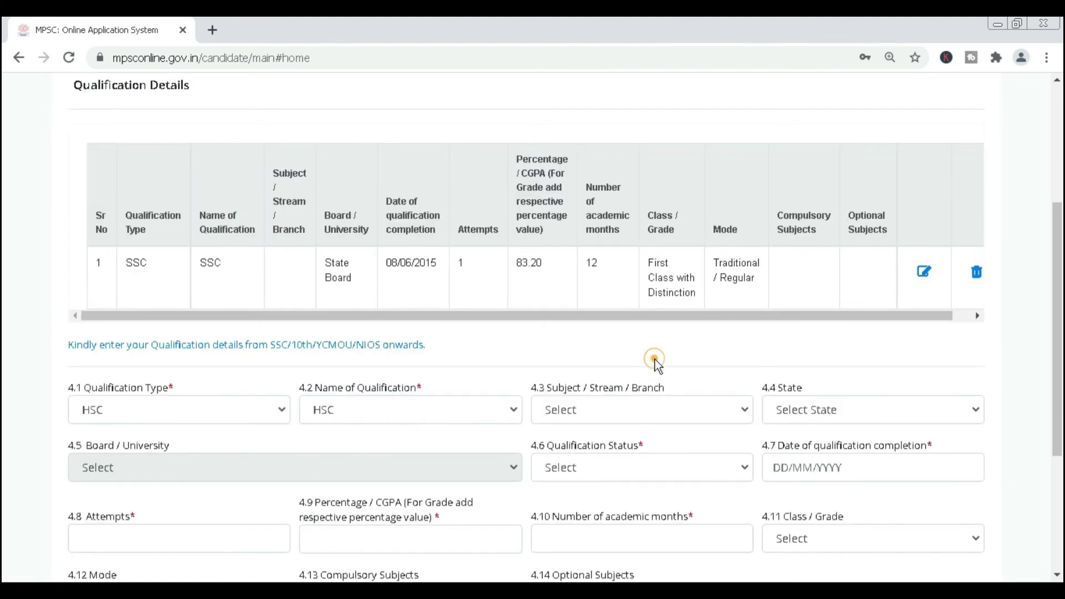
left_click(650, 415)
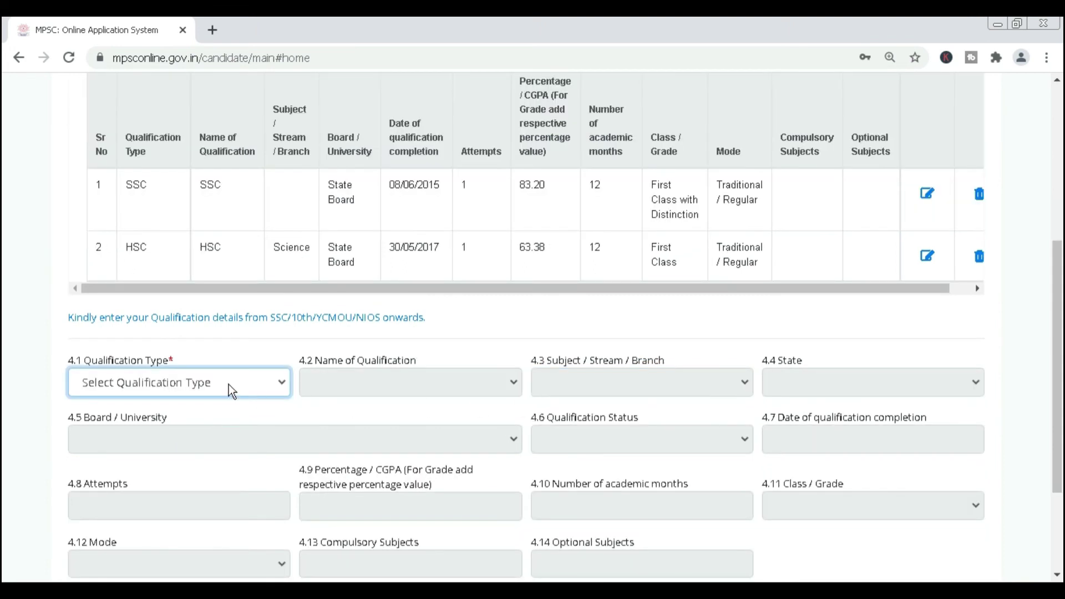
left_click(228, 385)
left_click(205, 141)
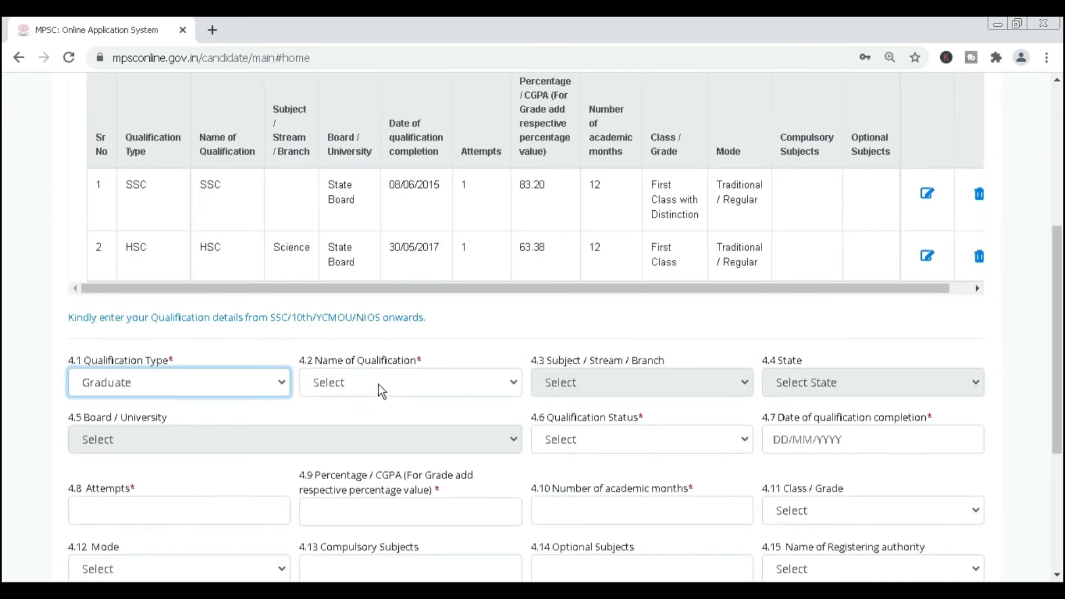
Add Graduate B.Tech. Civil from Dr. Babasaheb Ambedkar Technological University as the third row.
left_click(378, 384)
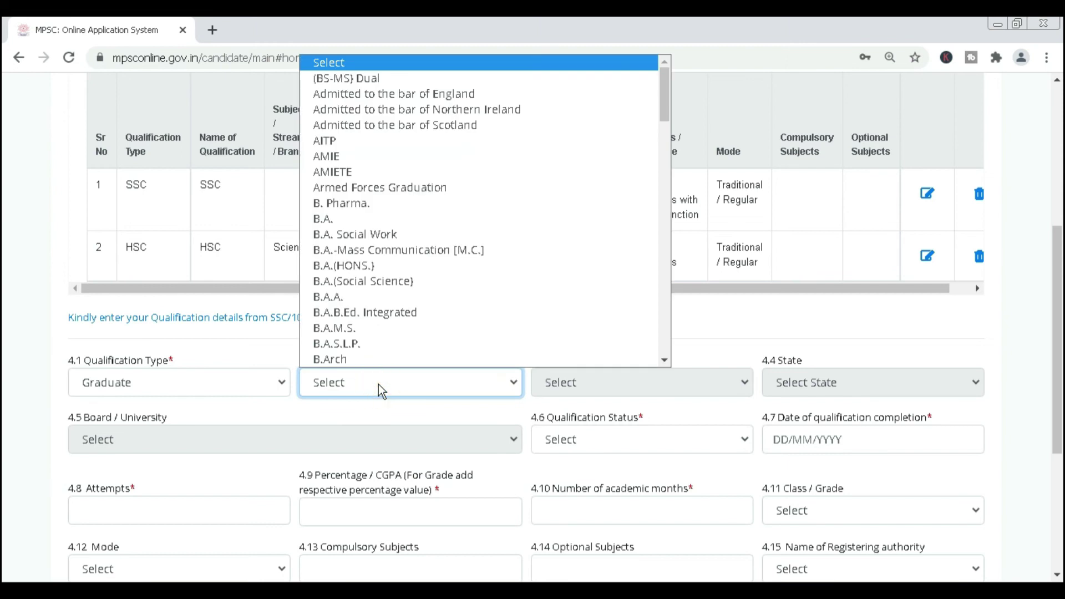
scroll(372, 288, "down", 10)
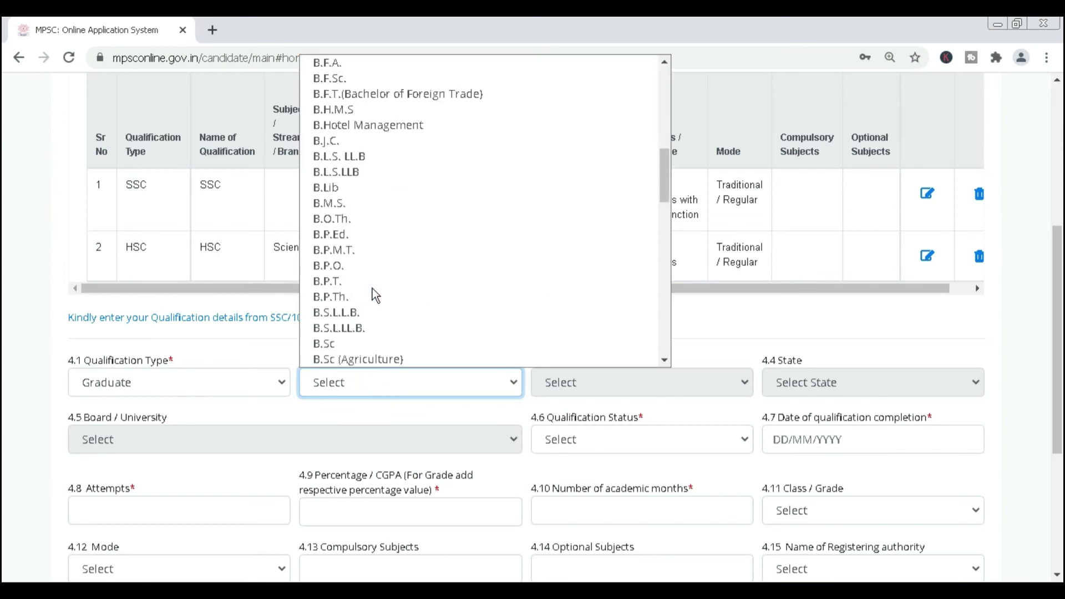
scroll(371, 294, "down", 6)
scroll(373, 293, "up", 10)
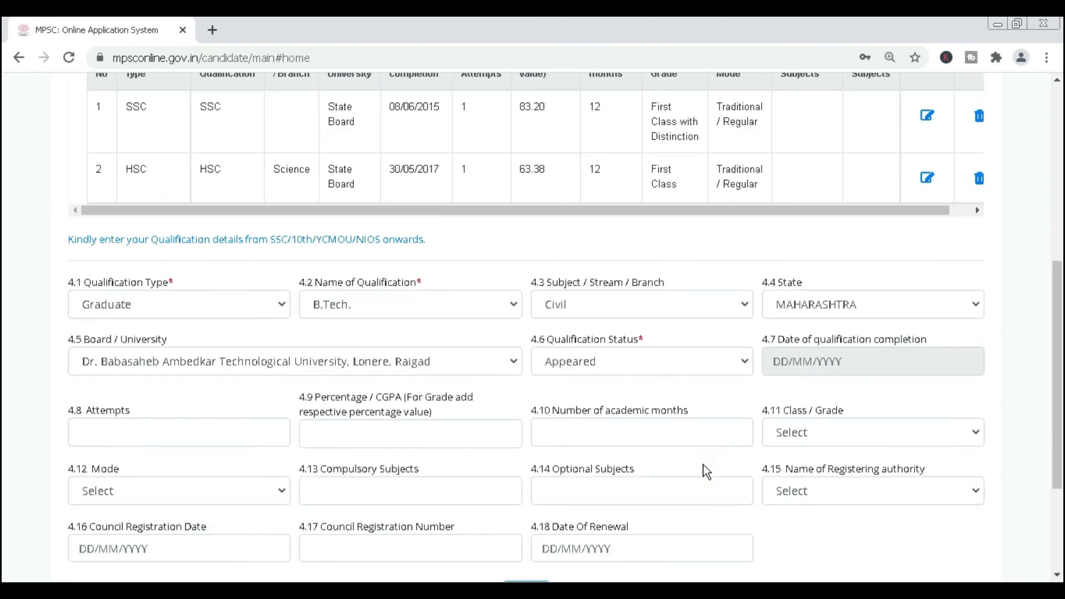
scroll(703, 465, "down", 3)
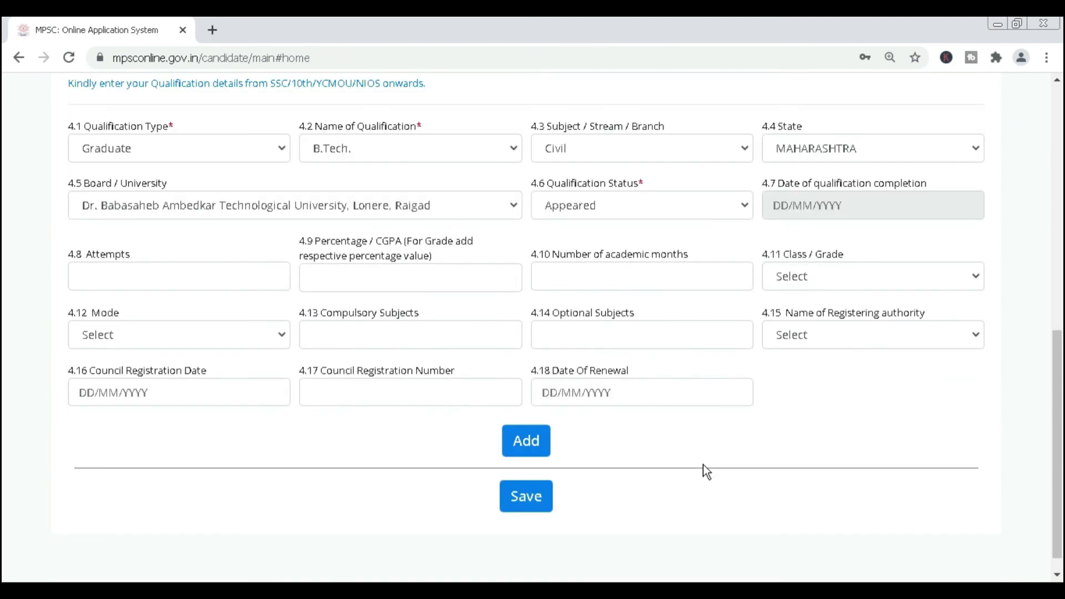
left_click(529, 442)
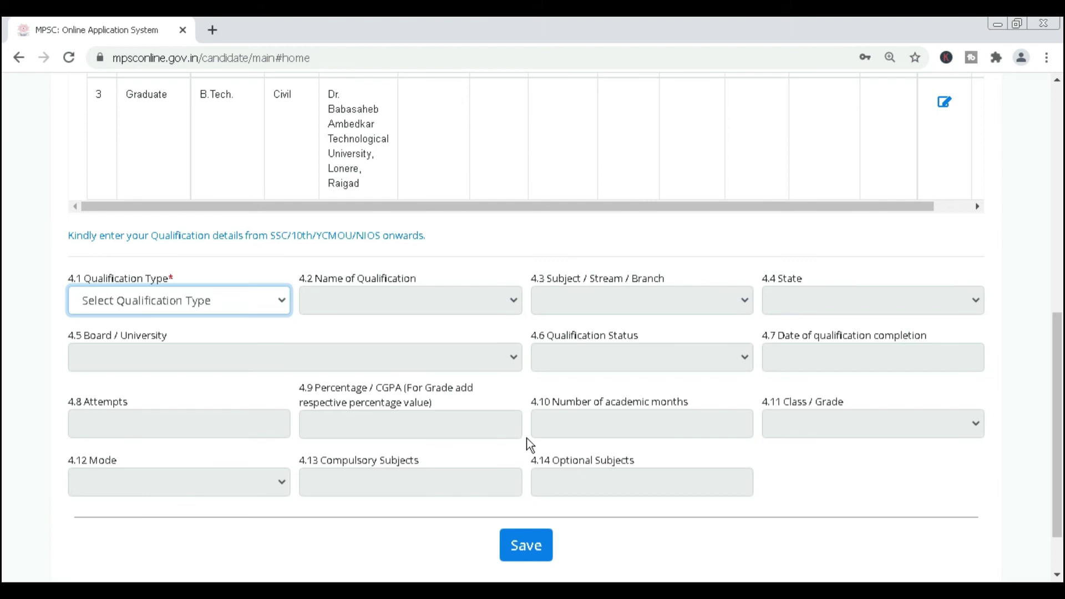
Review the three rows in the Qualification Details table, then go to Step 5 Experience Information.
scroll(527, 444, "up", 5)
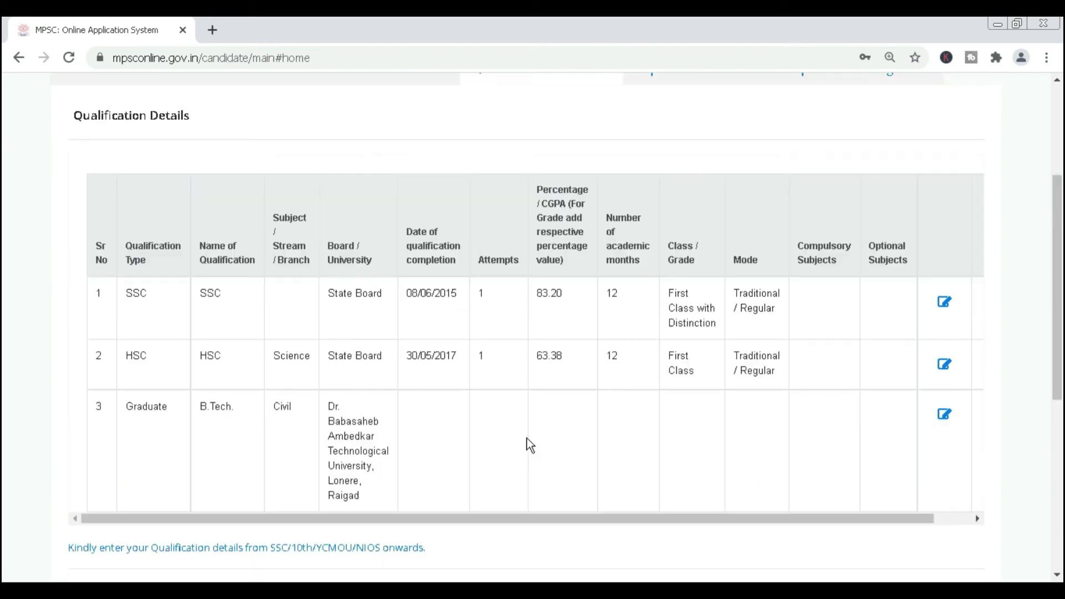
scroll(932, 399, "down", 2)
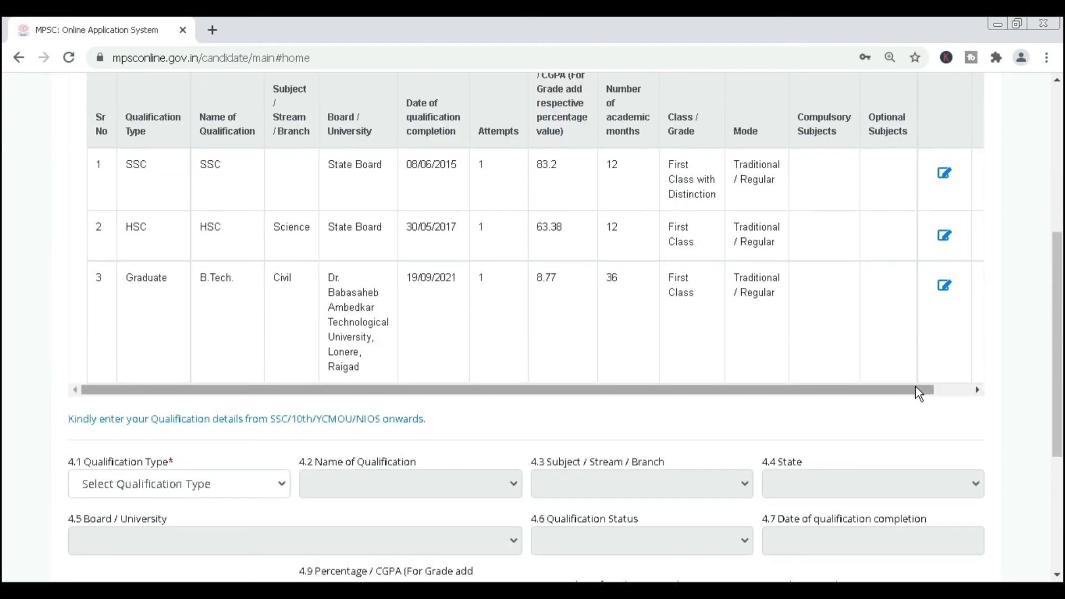
left_click_drag(919, 394, 1014, 395)
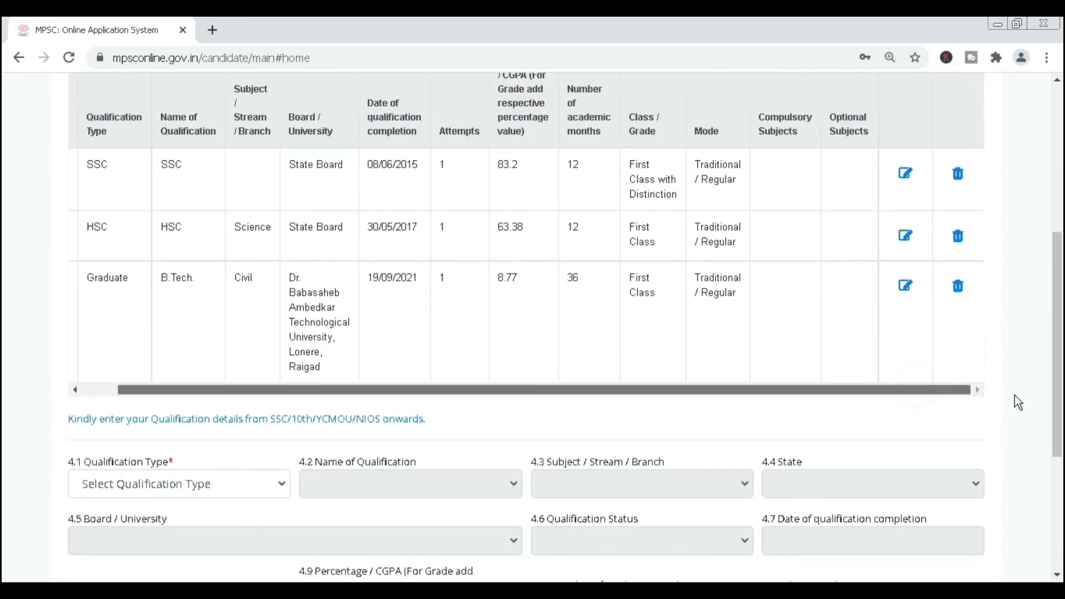
scroll(1025, 387, "down", 3)
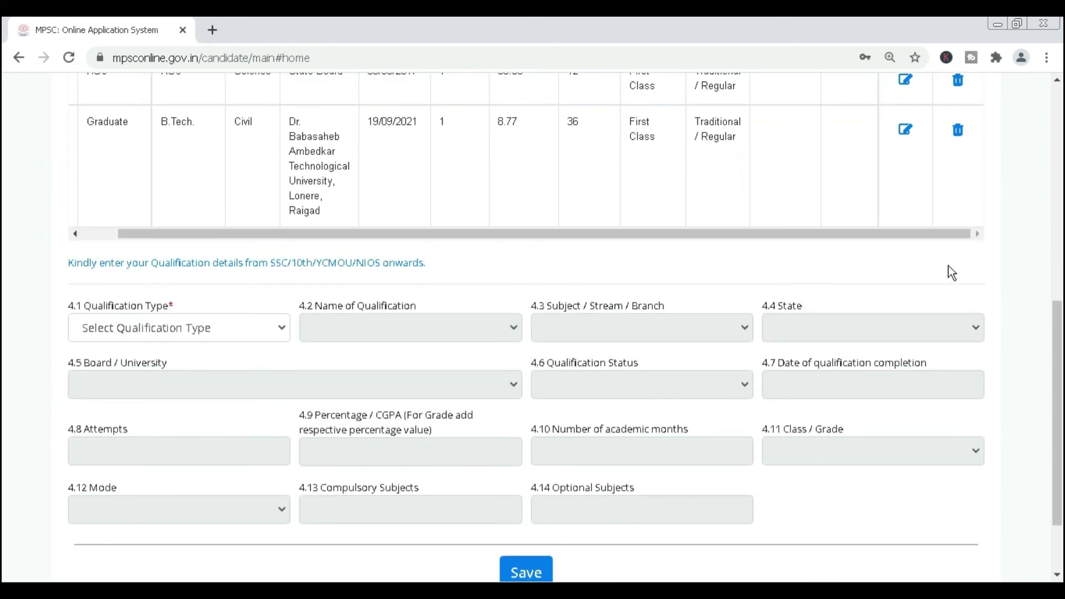
left_click_drag(943, 233, 793, 242)
scroll(793, 243, "up", 6)
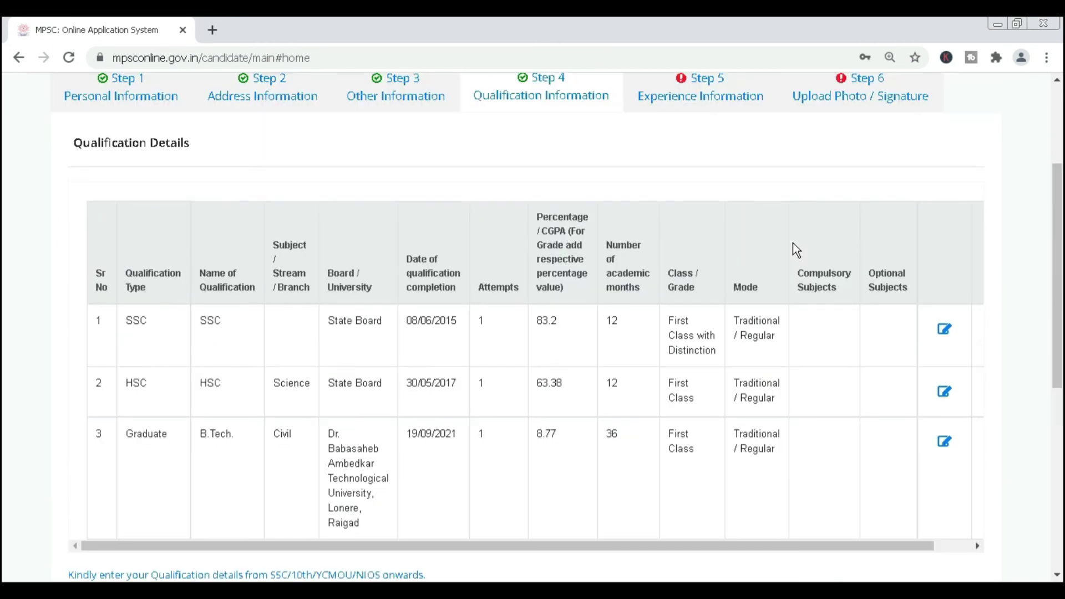
scroll(557, 184, "up", 3)
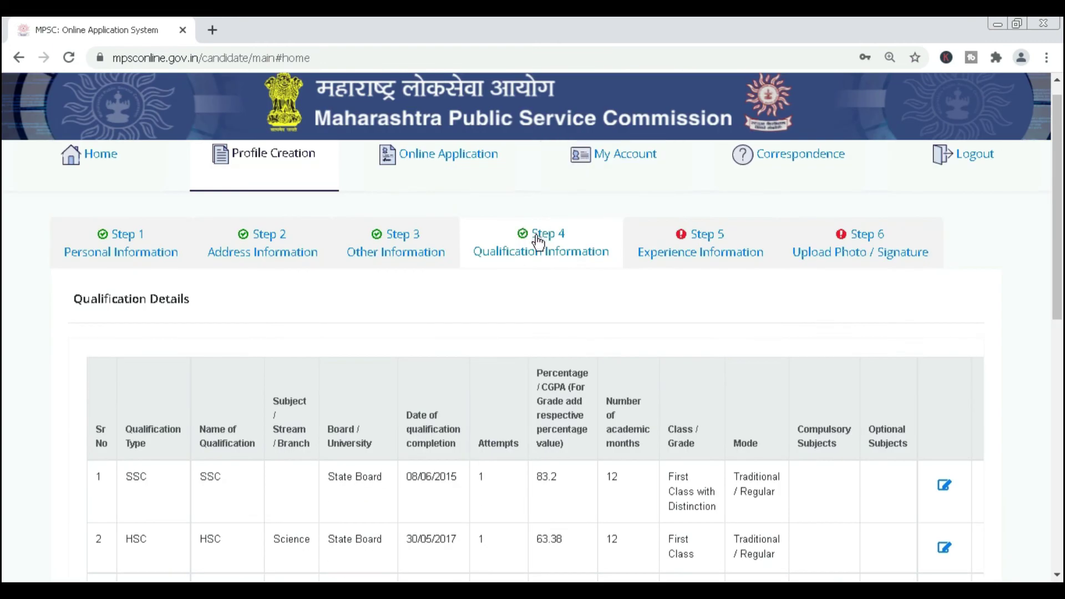
scroll(590, 264, "down", 4)
scroll(558, 339, "up", 4)
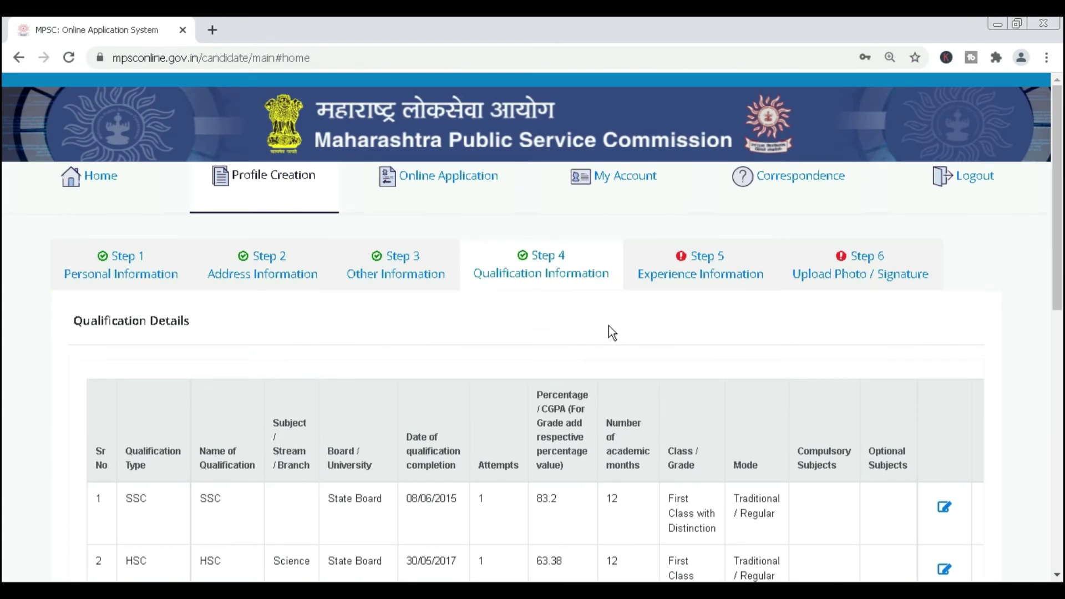
left_click(705, 279)
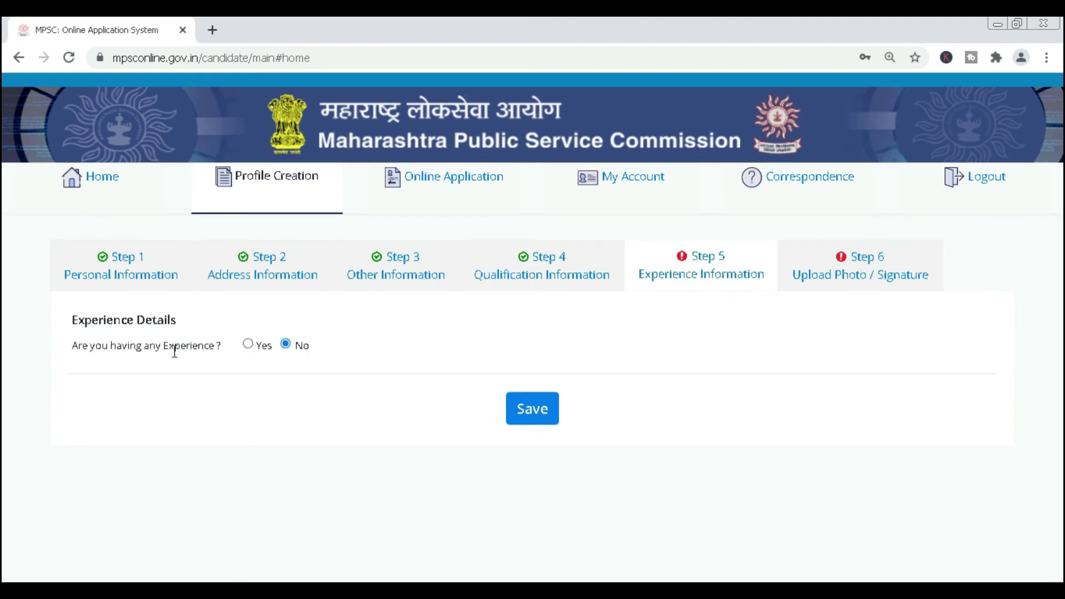
Save Experience Information with No experience and go to Step 6 Photo / Signature upload.
left_click(537, 410)
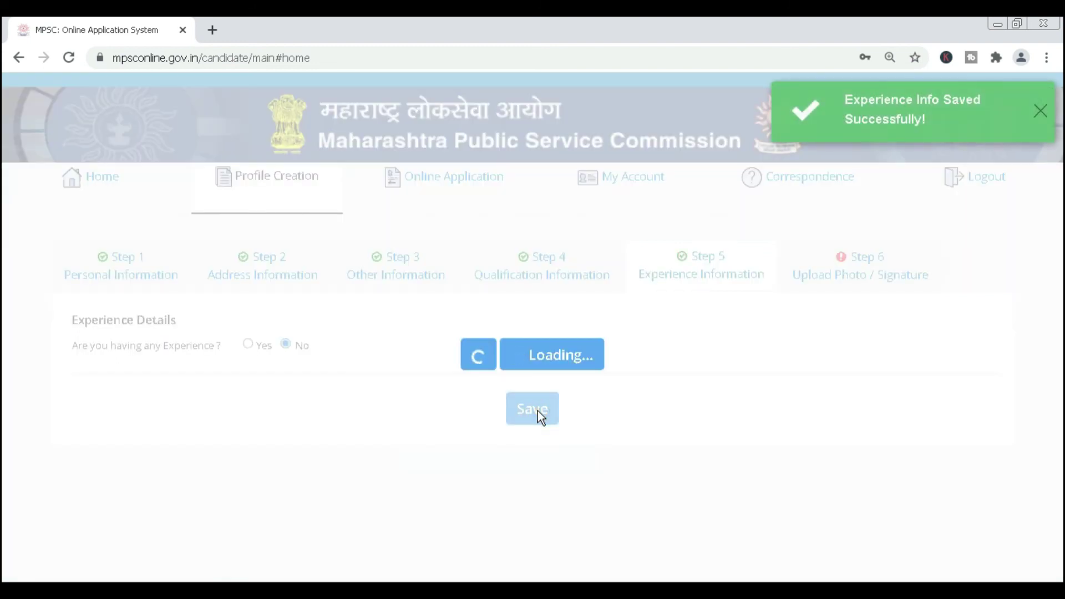
left_click(869, 279)
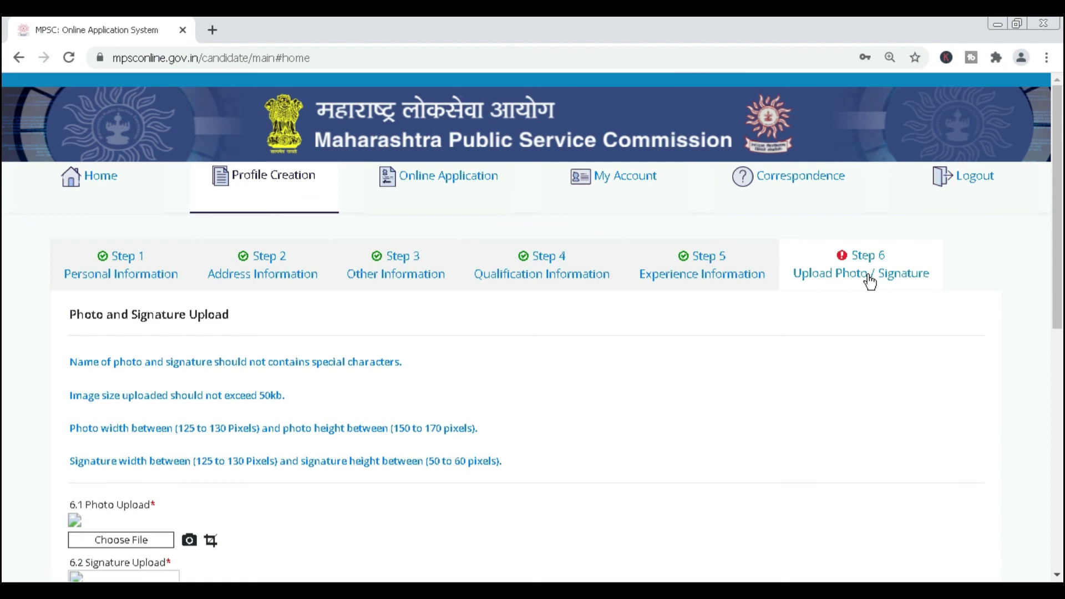
Save the uploaded photo and signature so the sixth profile step shows complete.
scroll(423, 504, "down", 7)
scroll(336, 275, "down", 2)
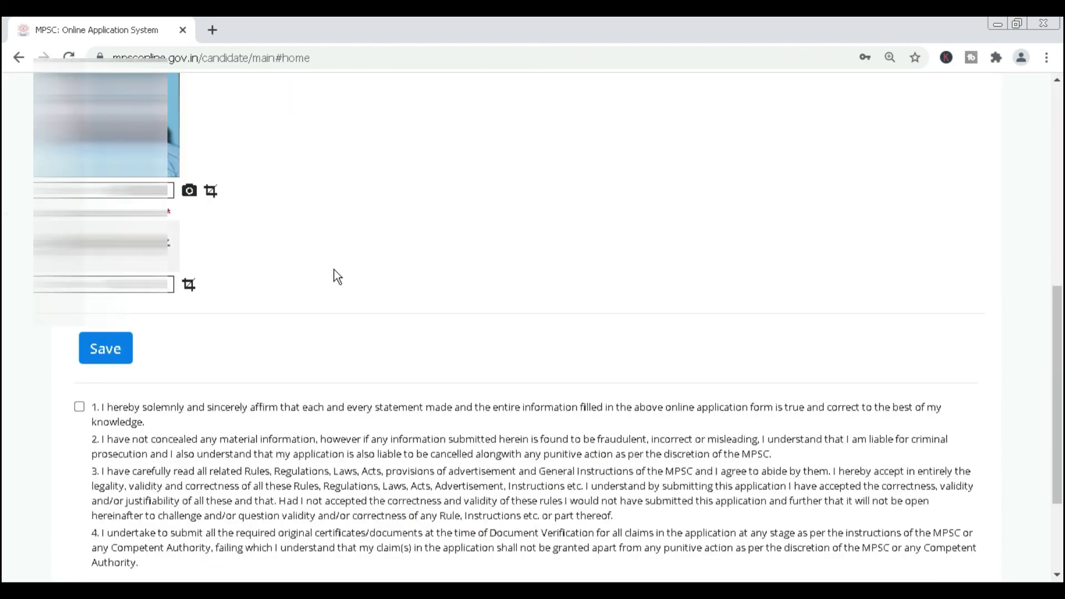
left_click(113, 348)
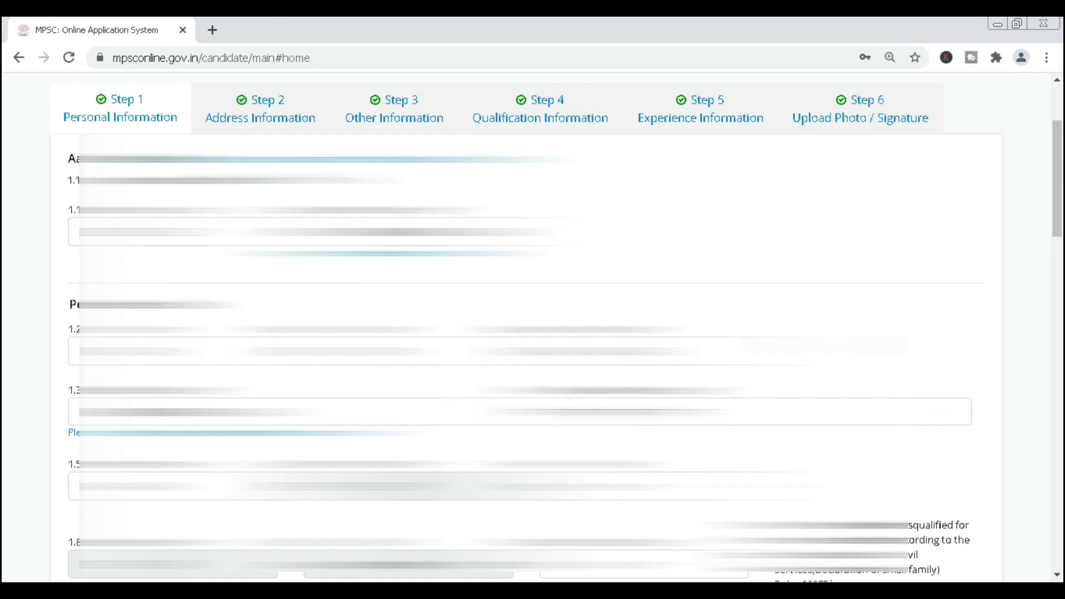
Submit and lock the profile, confirm it, and view My Account's summary showing status Complete.
scroll(527, 328, "down", 4)
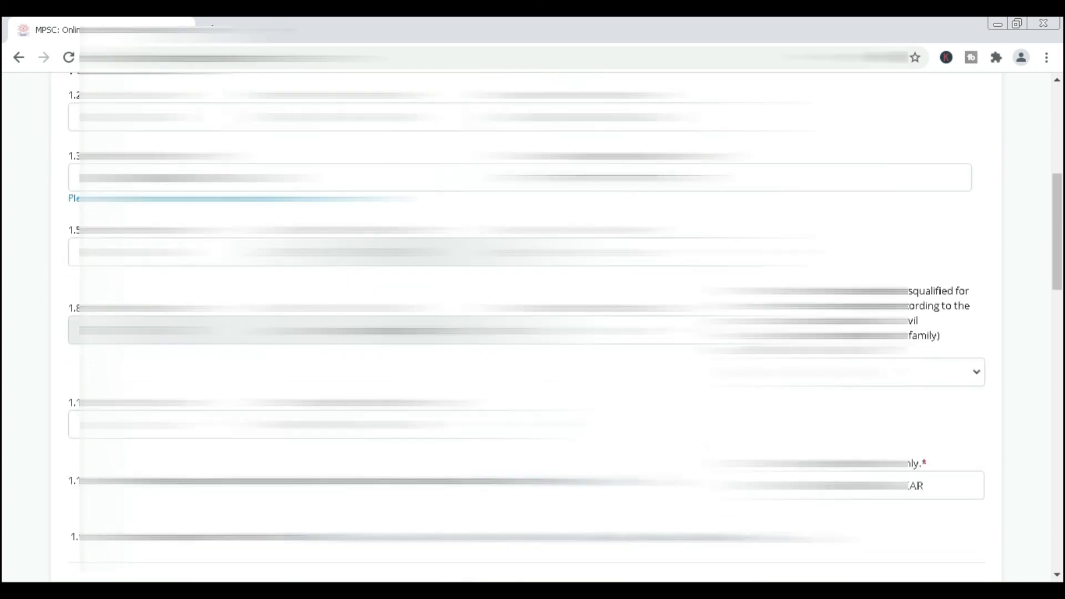
scroll(526, 327, "down", 8)
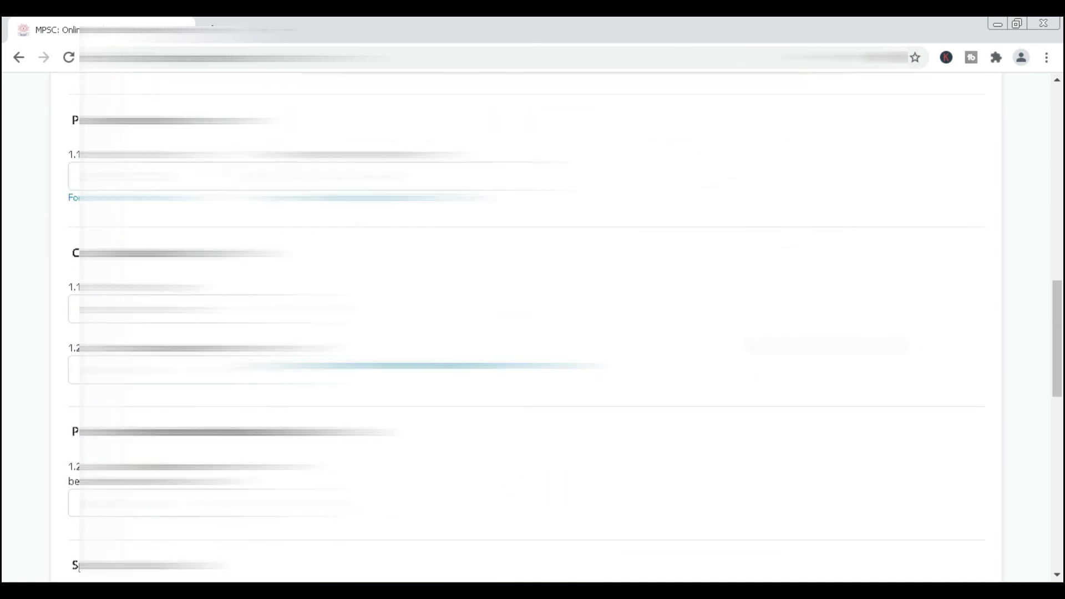
scroll(527, 327, "down", 10)
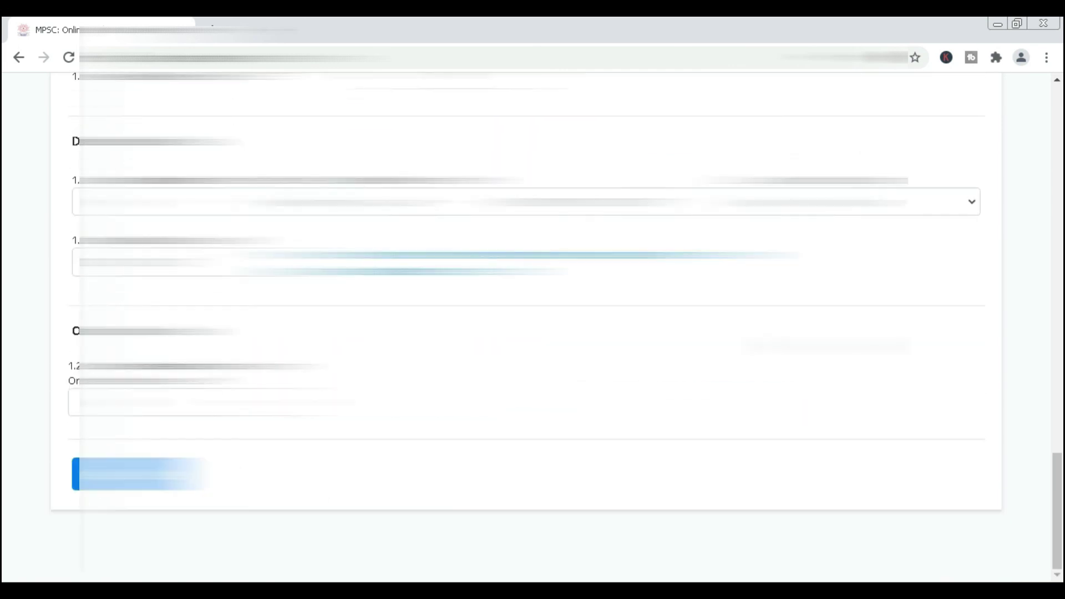
scroll(527, 327, "up", 15)
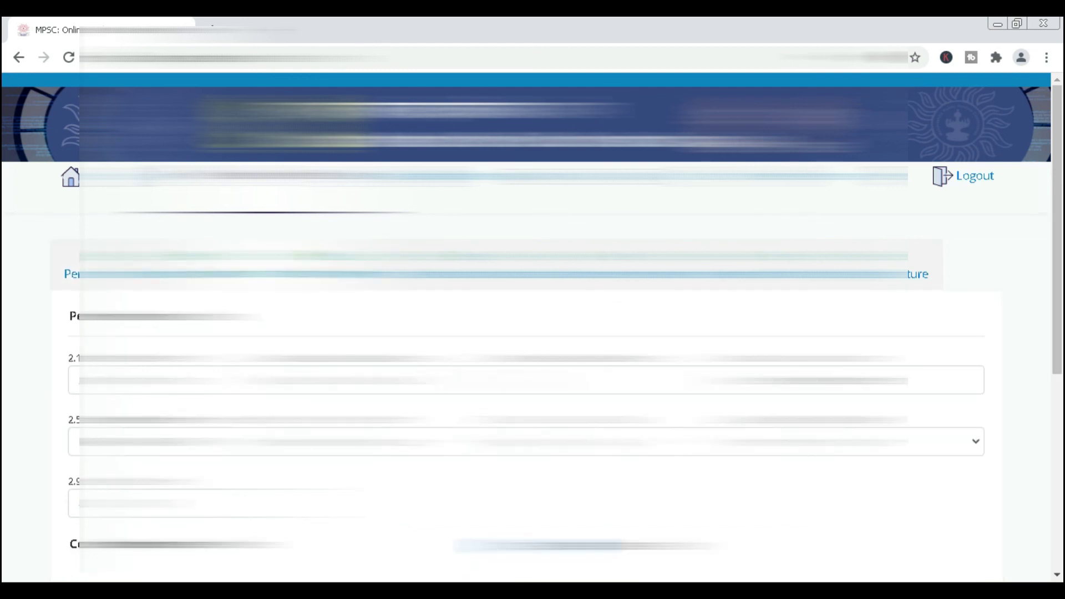
scroll(178, 473, "down", 15)
left_click(178, 473)
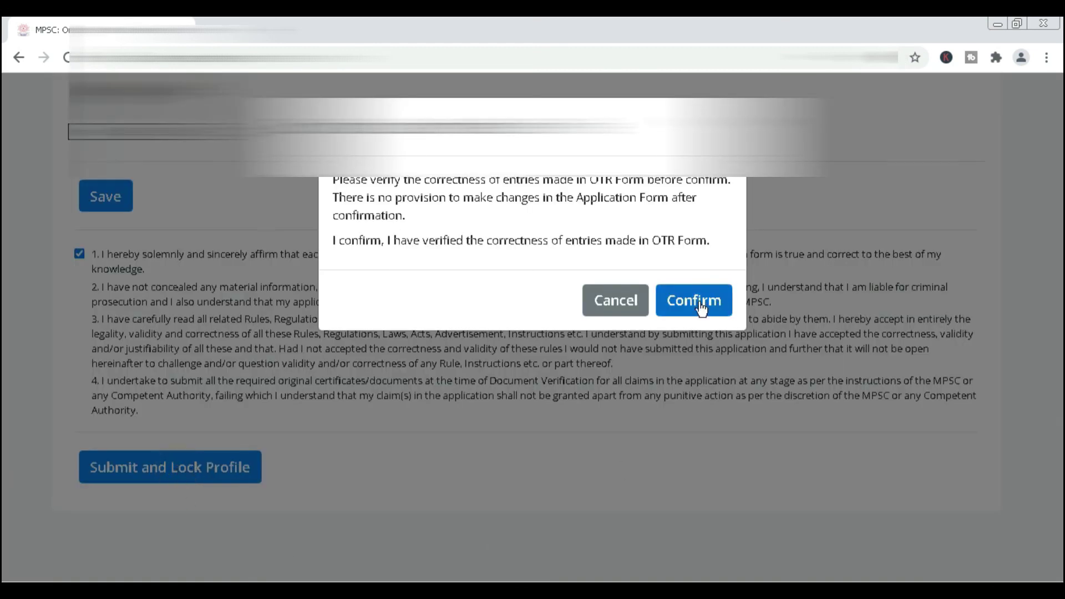
left_click(699, 301)
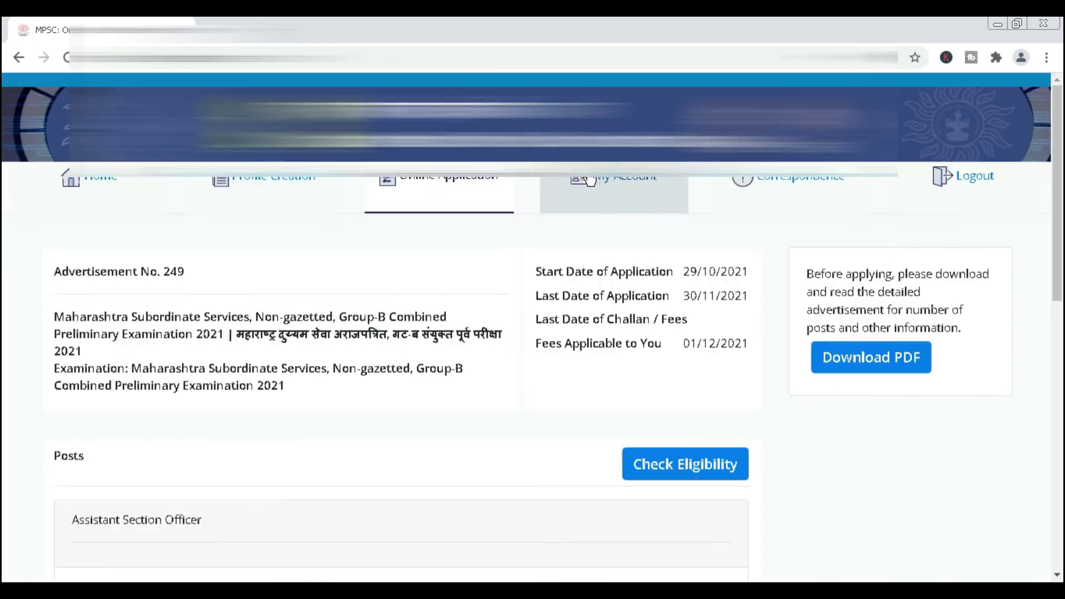
left_click(591, 181)
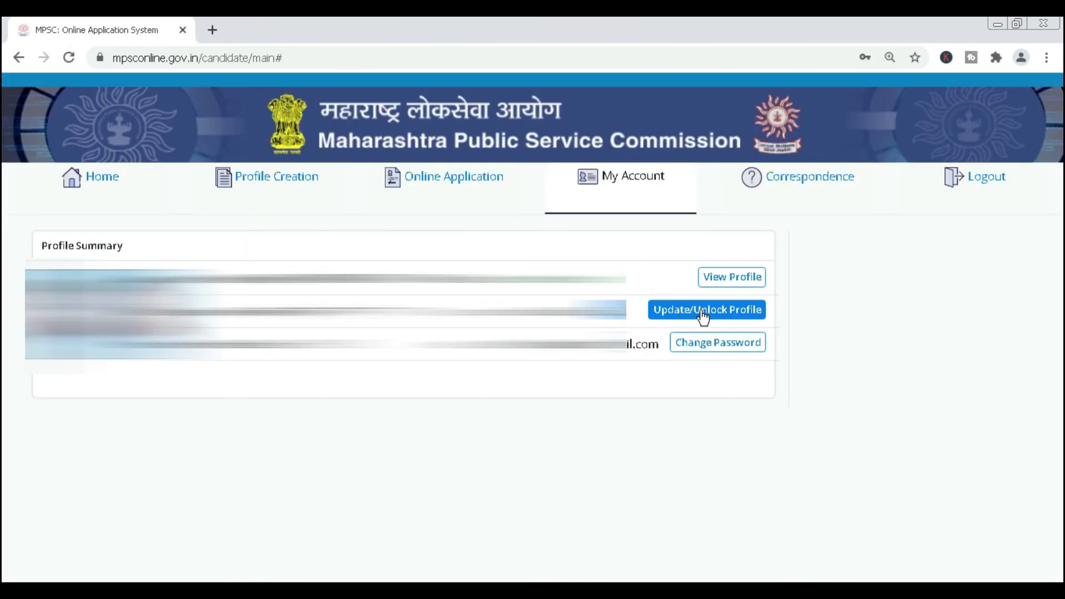
left_click(703, 317)
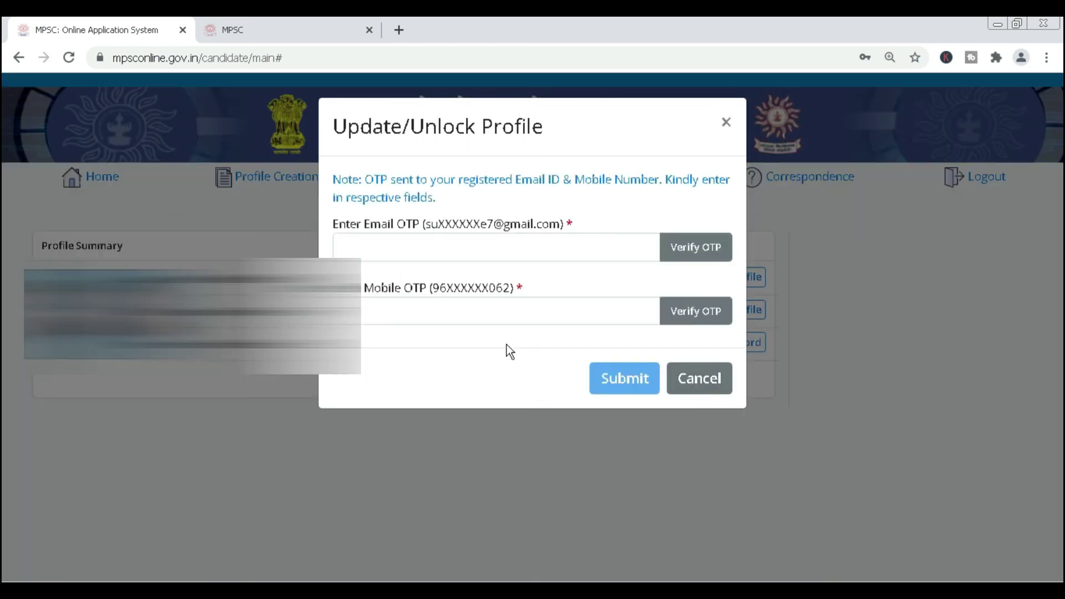
left_click(713, 383)
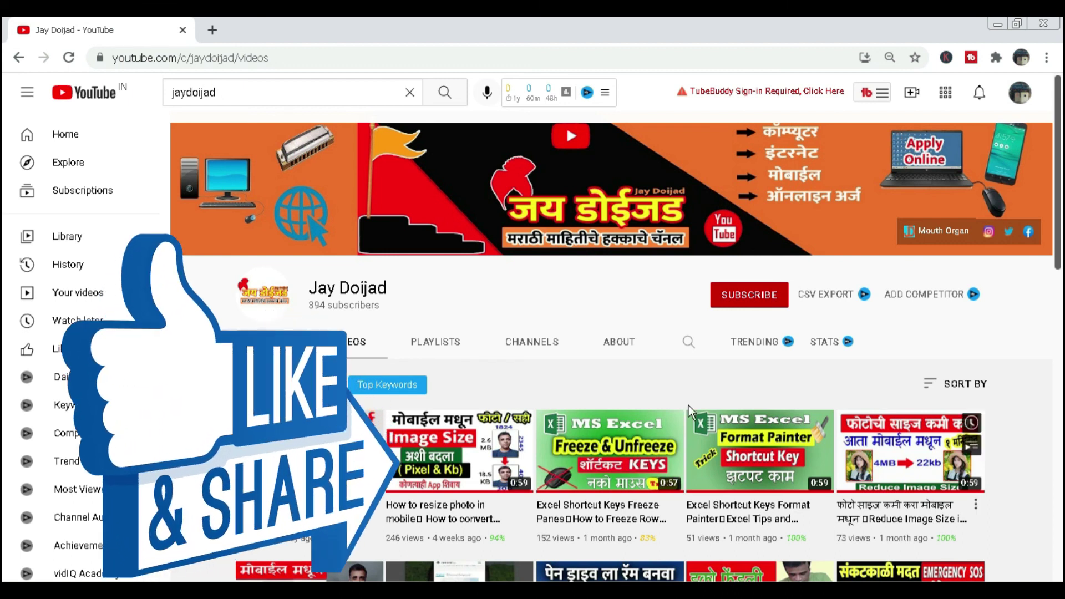
Subscribe to the channel and set its bell notifications to All.
left_click(746, 297)
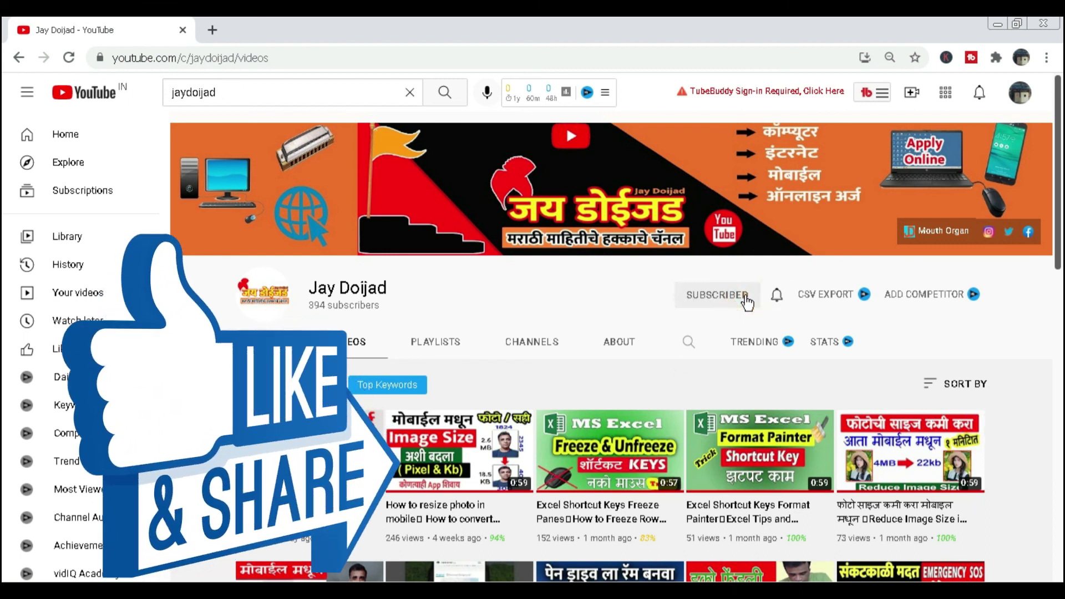
left_click(777, 297)
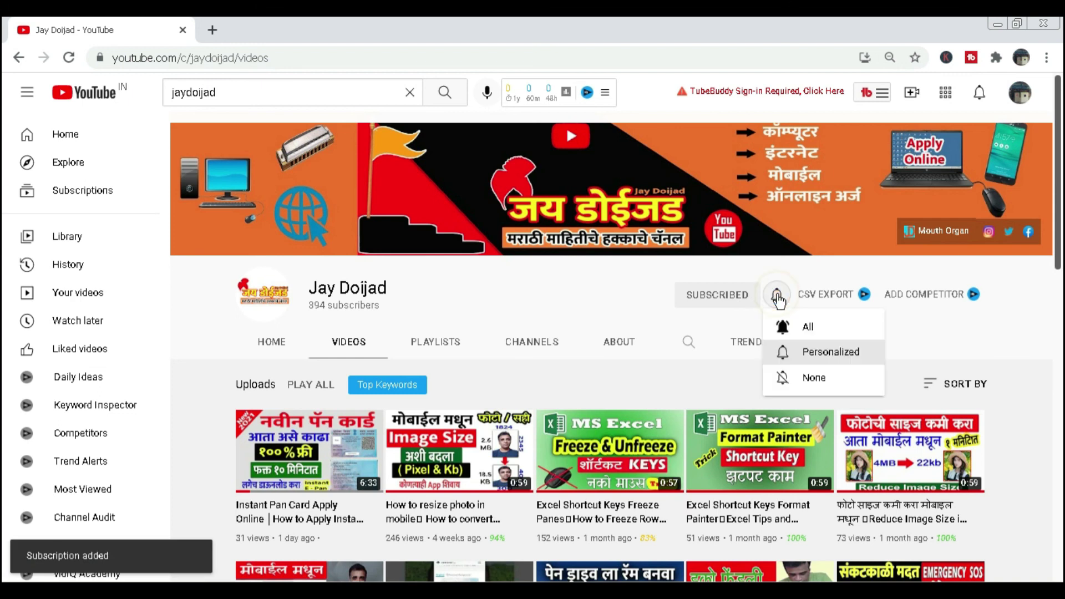
left_click(808, 331)
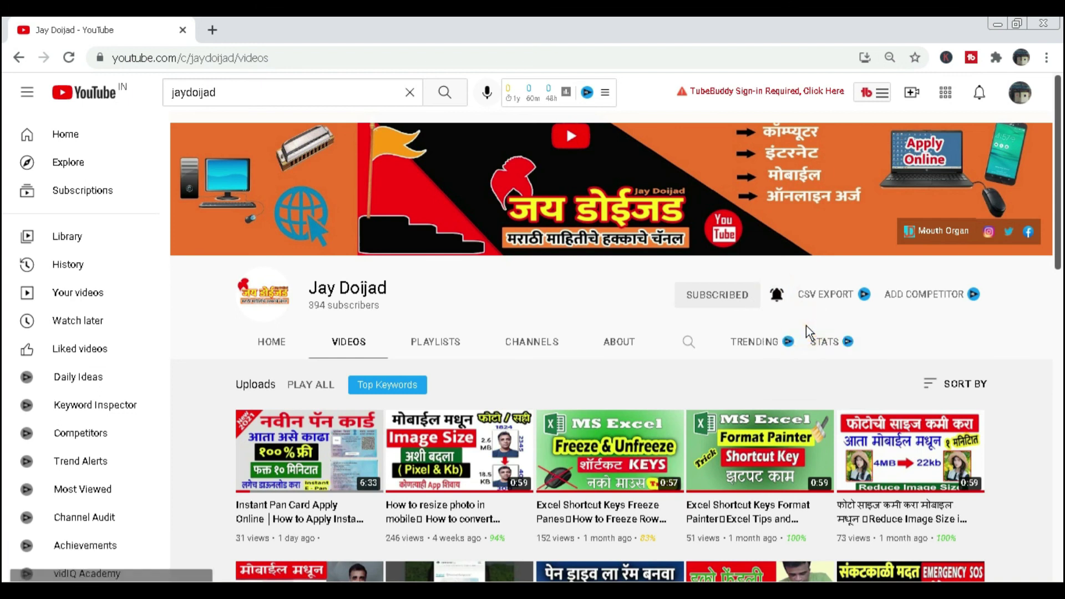